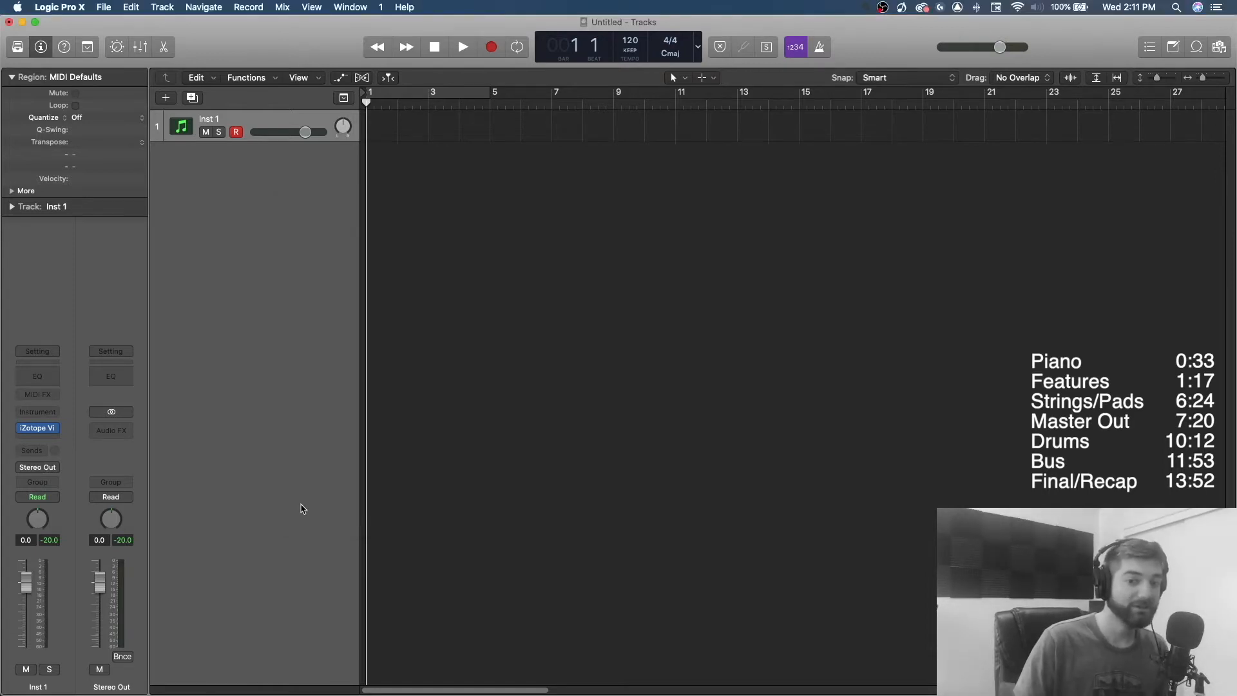
Load the Spitfire Audio LABS instrument on the Inst 1 track with Soft Piano, then close its plug-in window
{"action": "left_click", "coordinate": [38, 411]}
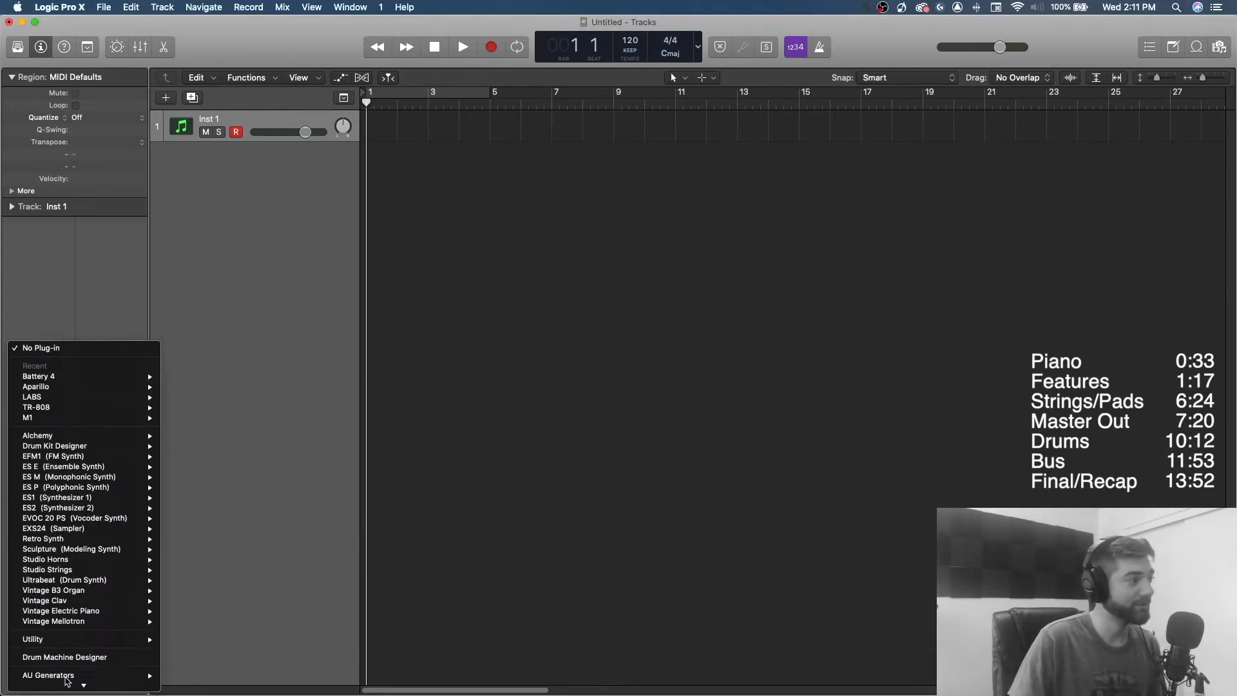
{"action": "mouse_move", "coordinate": [75, 674]}
{"action": "mouse_move", "coordinate": [174, 655]}
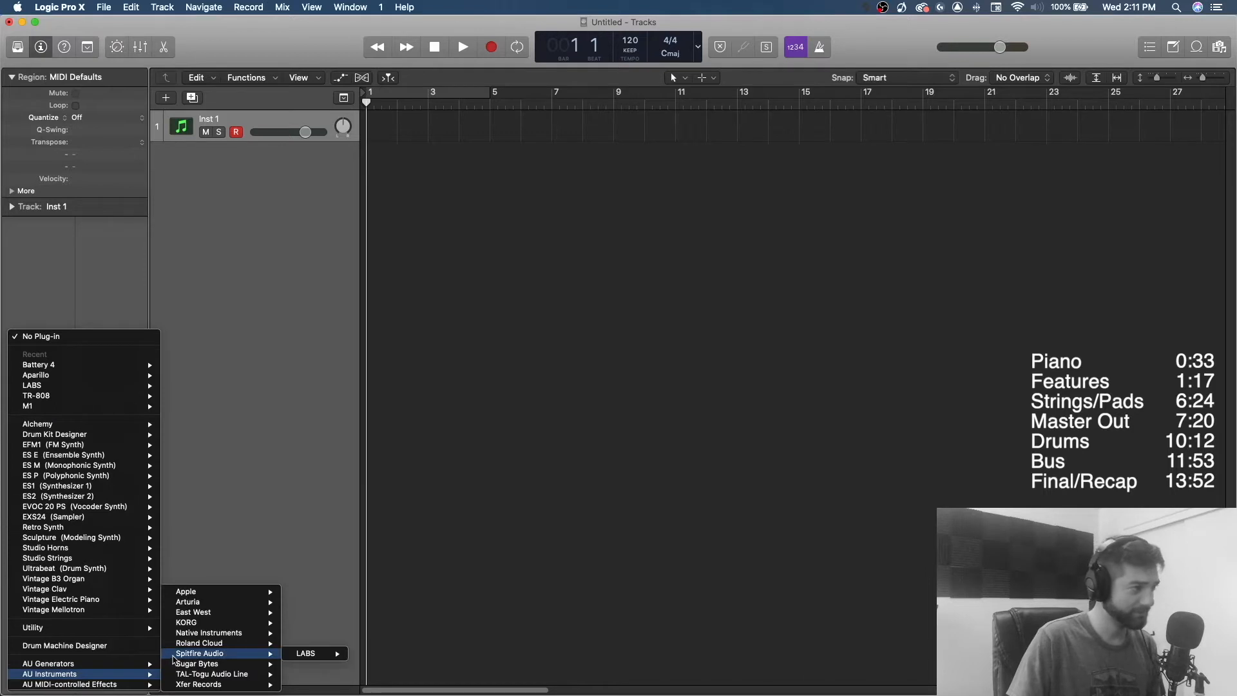
{"action": "left_click", "coordinate": [308, 654]}
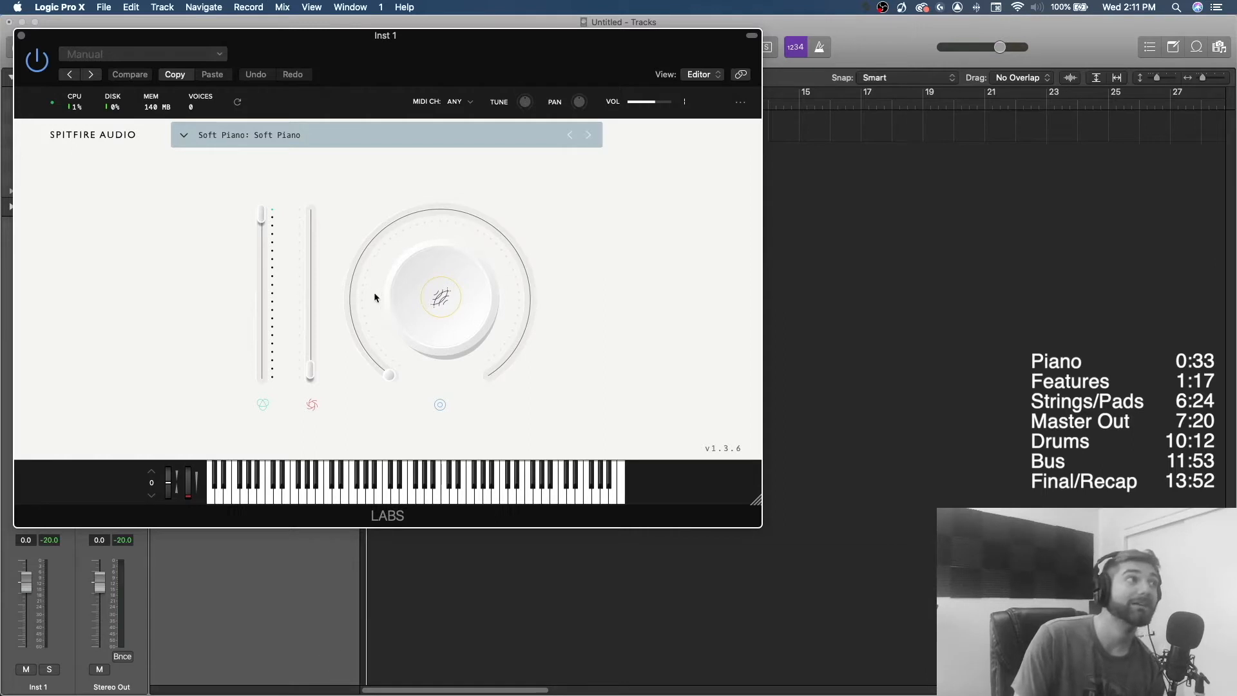
{"action": "left_click_drag", "start_coordinate": [426, 48], "coordinate": [517, 139]}
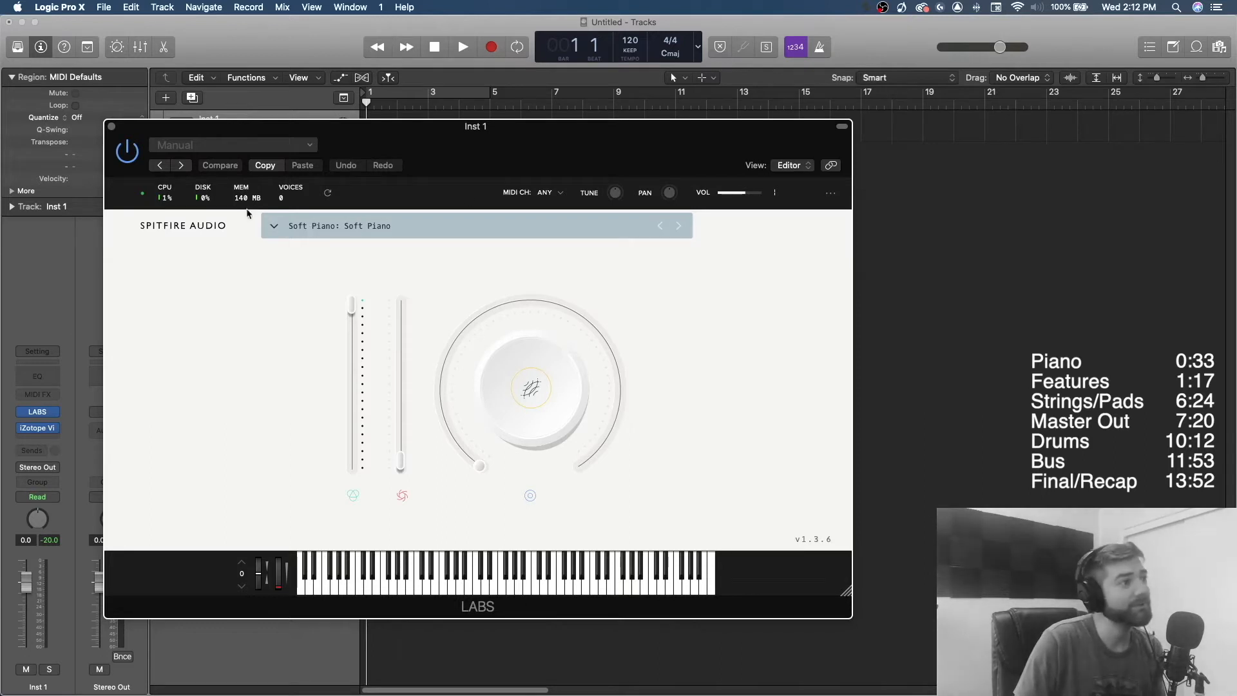
{"action": "left_click", "coordinate": [111, 129]}
Record a four-bar piano part on Inst 1, cycle it over those bars and return the playhead to the start
{"action": "left_click", "coordinate": [491, 47]}
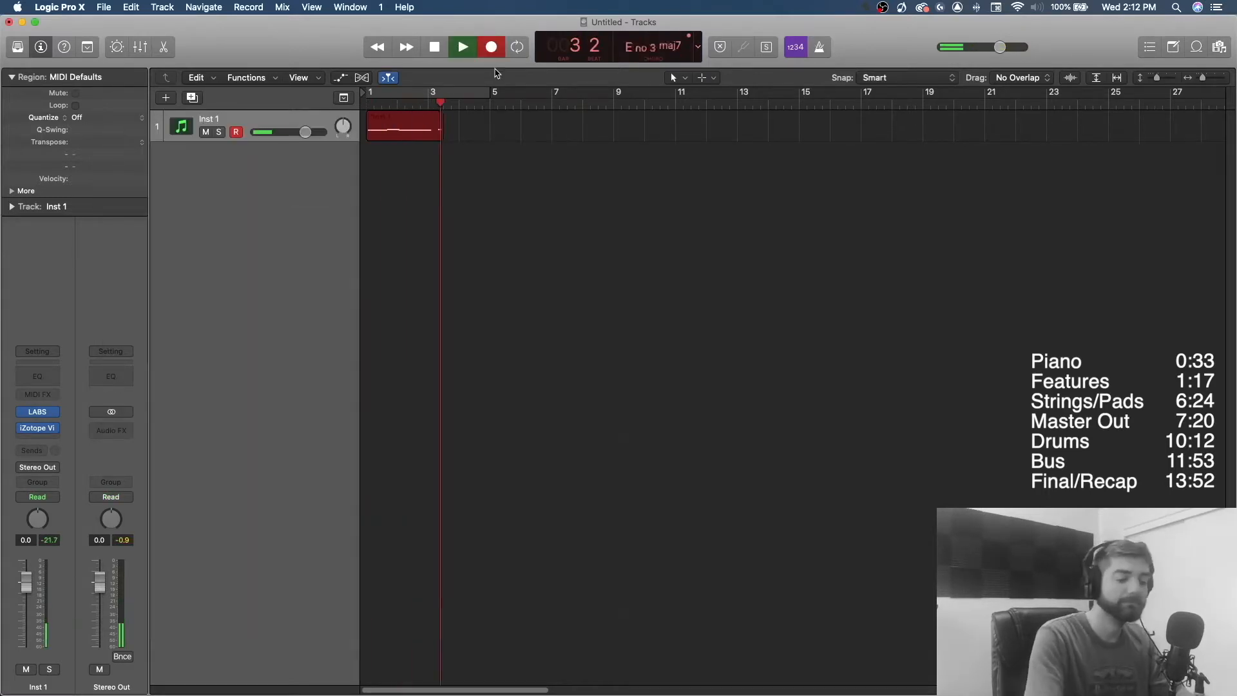
{"action": "key", "text": "space"}
{"action": "key", "text": "c"}
{"action": "key", "text": "space"}
{"action": "key", "text": "space"}
{"action": "key", "text": "Return"}
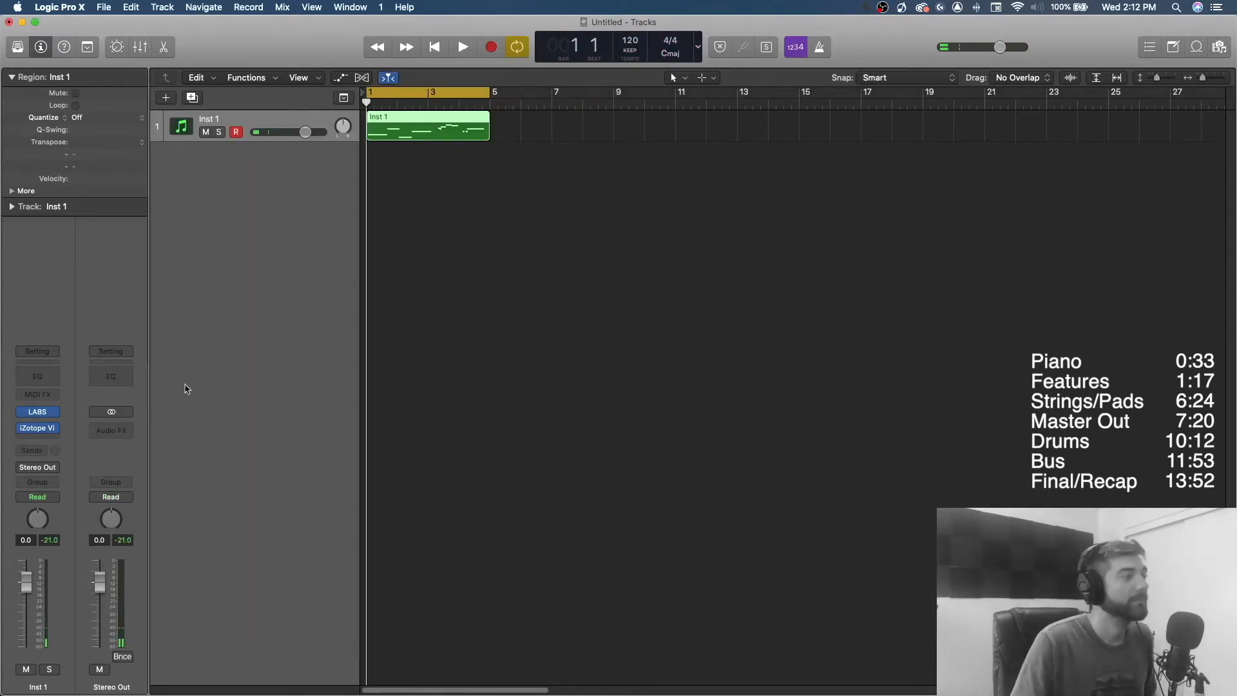
Open the iZotope Vinyl effect on Inst 1, try raising Mechanical Noise, and leave Mechanical and Electrical Noise at minimum
{"action": "left_click", "coordinate": [37, 428]}
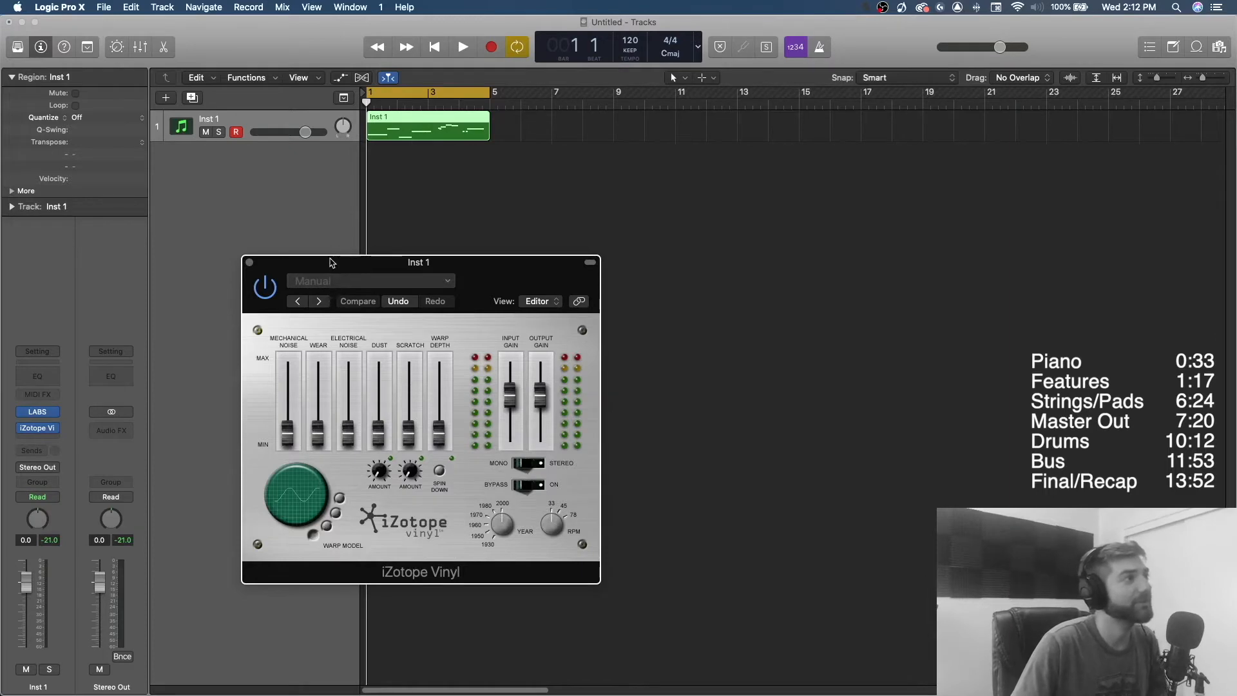
{"action": "left_click_drag", "start_coordinate": [326, 262], "coordinate": [320, 251]}
{"action": "left_click_drag", "start_coordinate": [282, 430], "coordinate": [281, 401]}
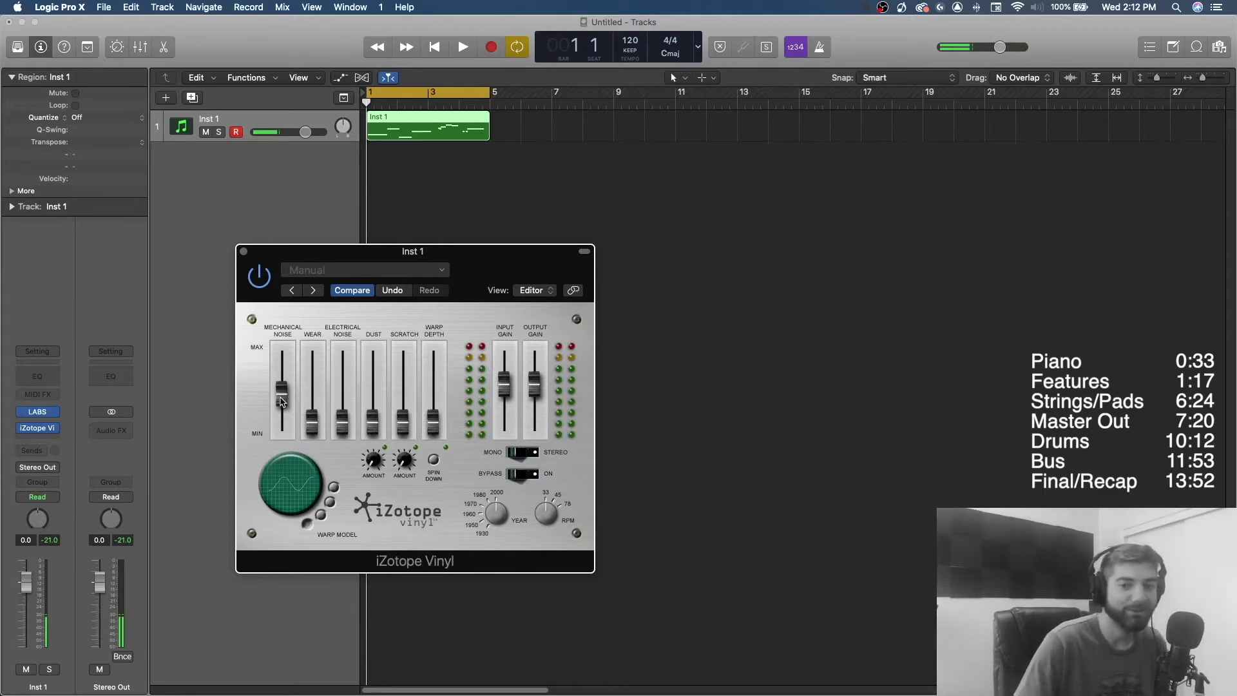
{"action": "mouse_move", "coordinate": [281, 401]}
{"action": "left_mouse_down"}
{"action": "mouse_move", "coordinate": [283, 386]}
{"action": "mouse_move", "coordinate": [281, 424]}
{"action": "left_mouse_up"}
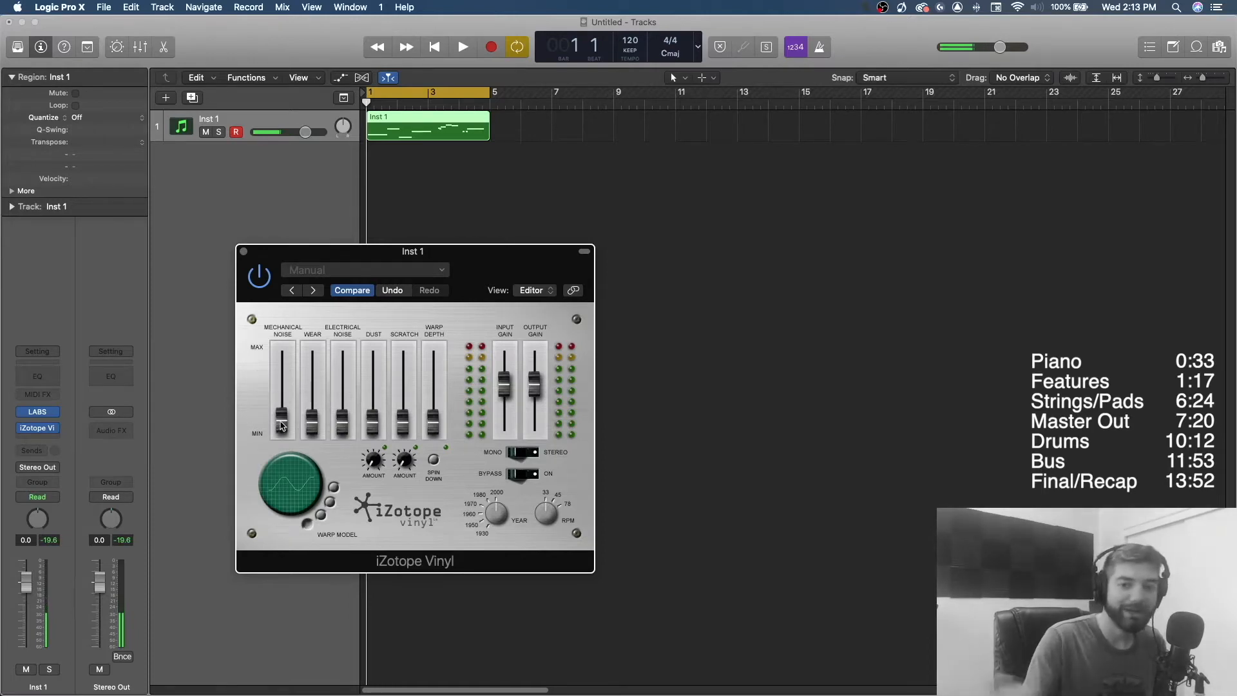
{"action": "mouse_move", "coordinate": [280, 426]}
{"action": "mouse_move", "coordinate": [282, 426]}
{"action": "left_mouse_down"}
{"action": "mouse_move", "coordinate": [286, 395]}
{"action": "mouse_move", "coordinate": [281, 425]}
{"action": "left_mouse_up"}
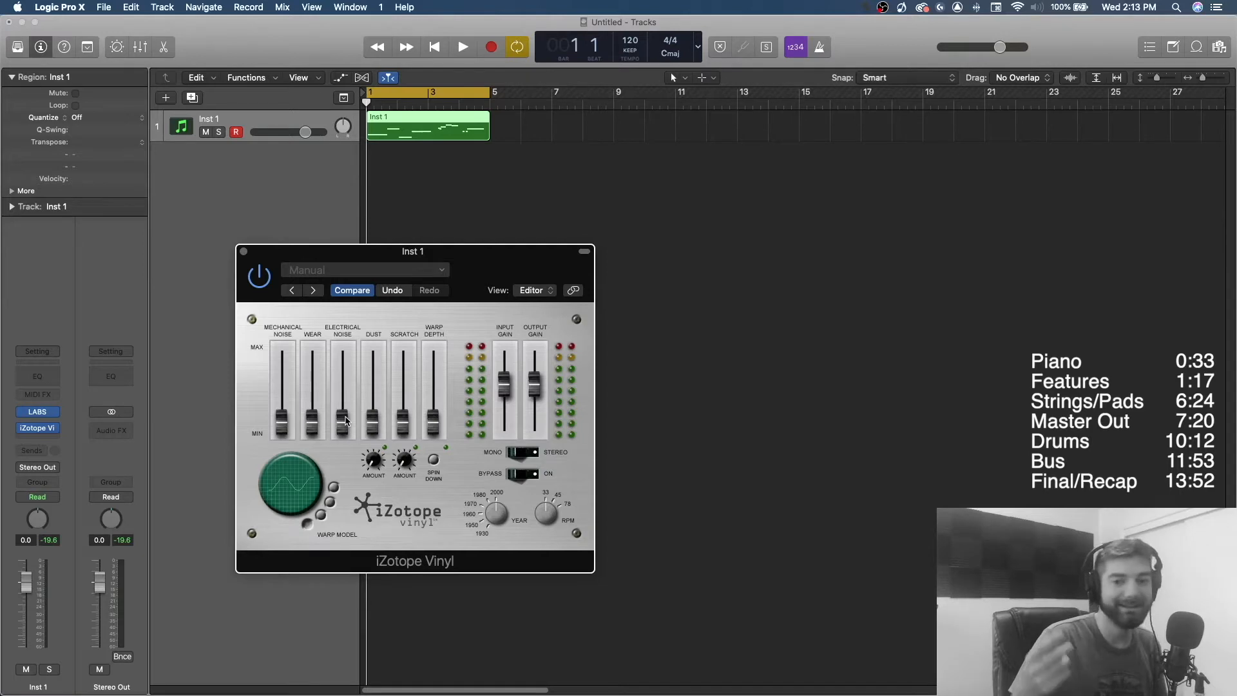
{"action": "mouse_move", "coordinate": [346, 420]}
{"action": "left_mouse_down"}
{"action": "mouse_move", "coordinate": [346, 377]}
{"action": "mouse_move", "coordinate": [344, 432]}
{"action": "left_mouse_up"}
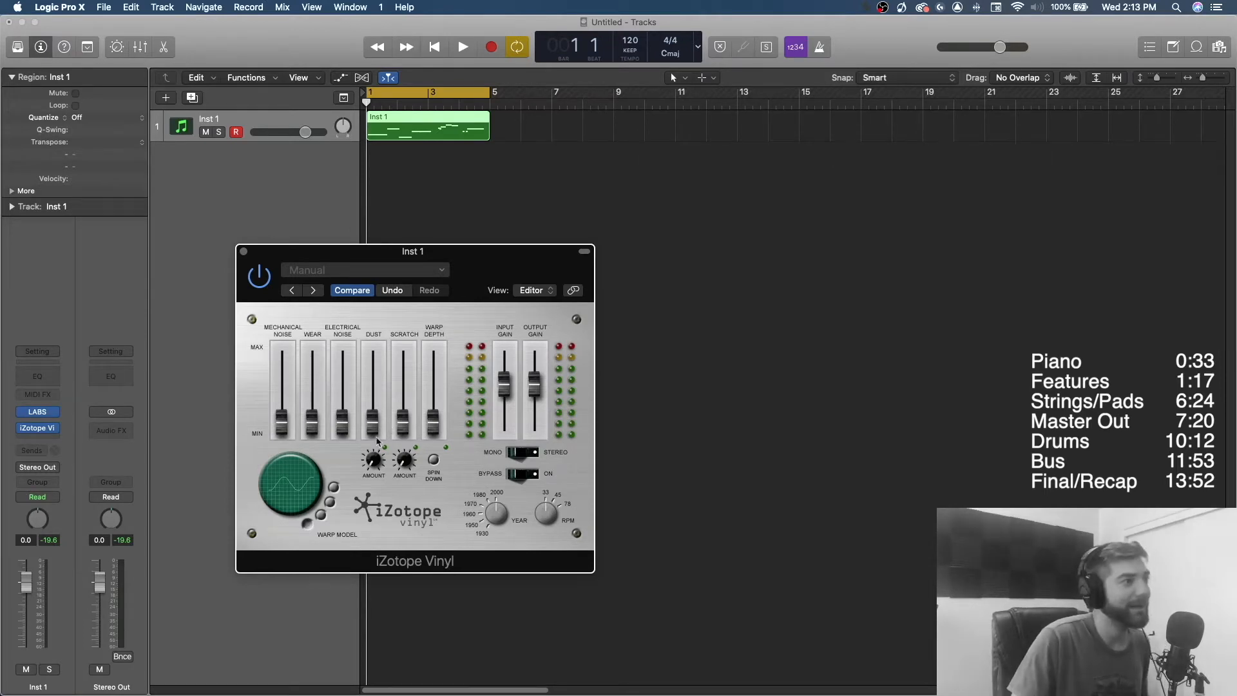
Audition the Vinyl Dust effect during playback with its level raised above halfway and its amount adjusted, then return the level to minimum
{"action": "left_click_drag", "start_coordinate": [376, 460], "coordinate": [371, 397]}
{"action": "key", "text": "space"}
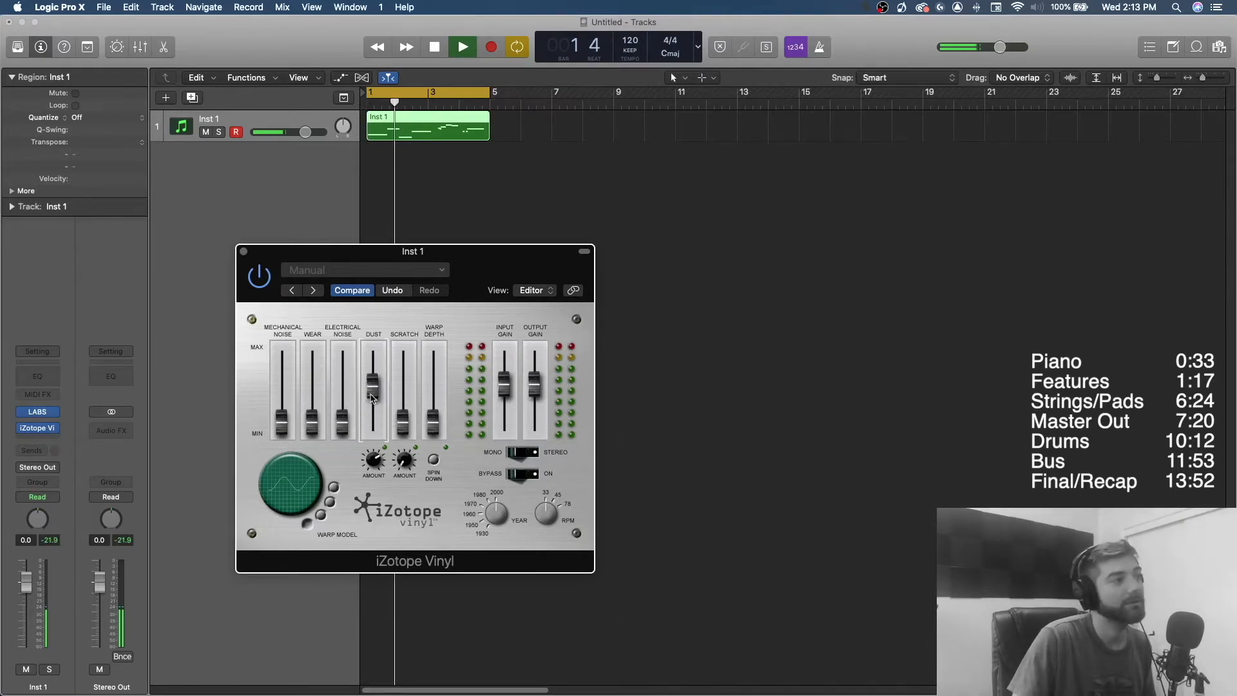
{"action": "left_click_drag", "start_coordinate": [373, 453], "coordinate": [373, 458]}
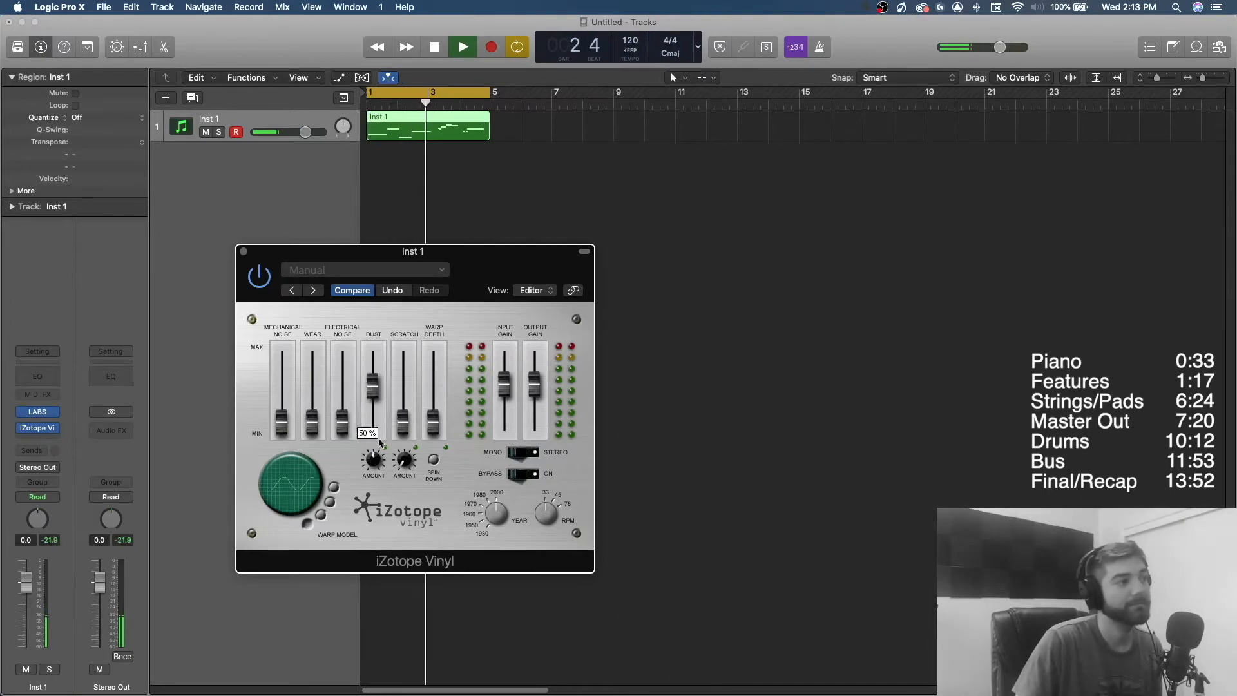
{"action": "left_click_drag", "start_coordinate": [373, 391], "coordinate": [373, 385]}
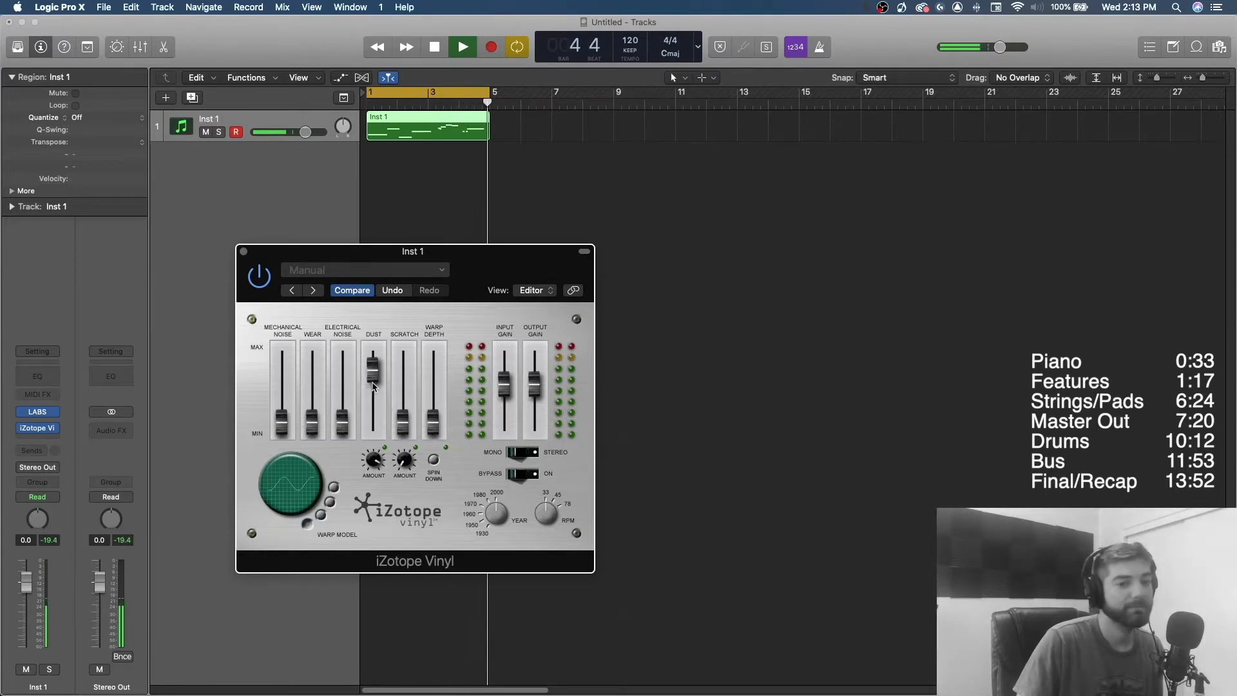
{"action": "left_click_drag", "start_coordinate": [374, 385], "coordinate": [375, 387]}
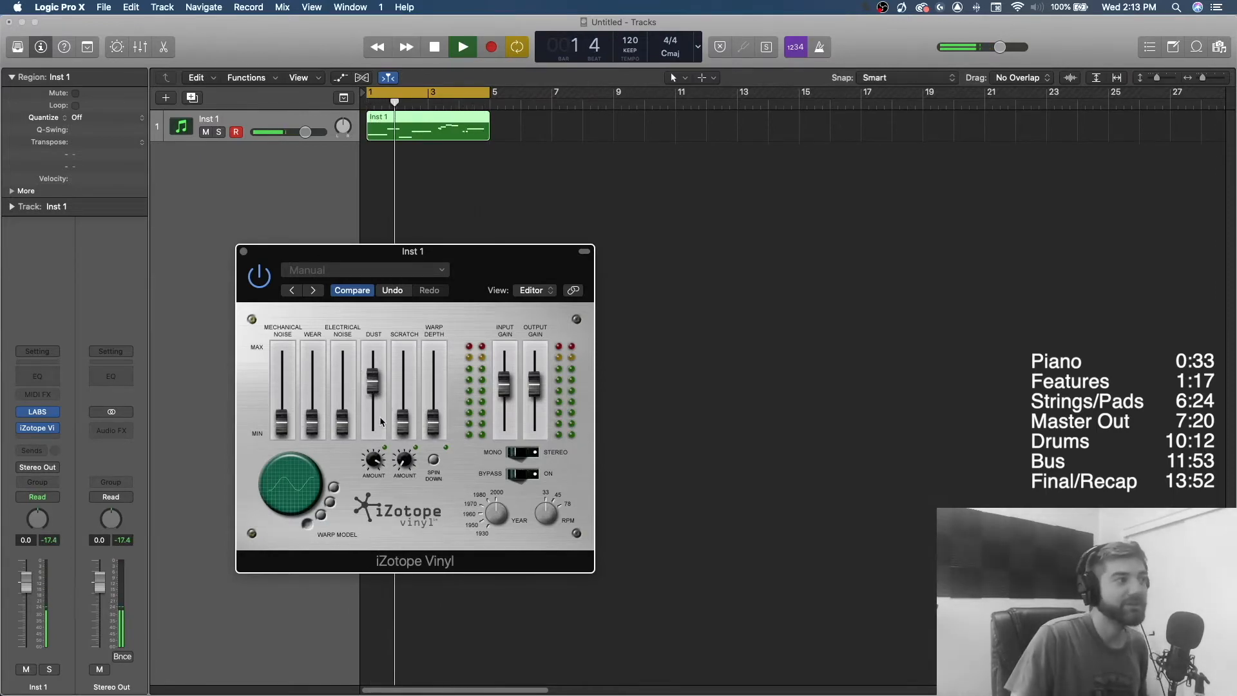
{"action": "key", "text": "space"}
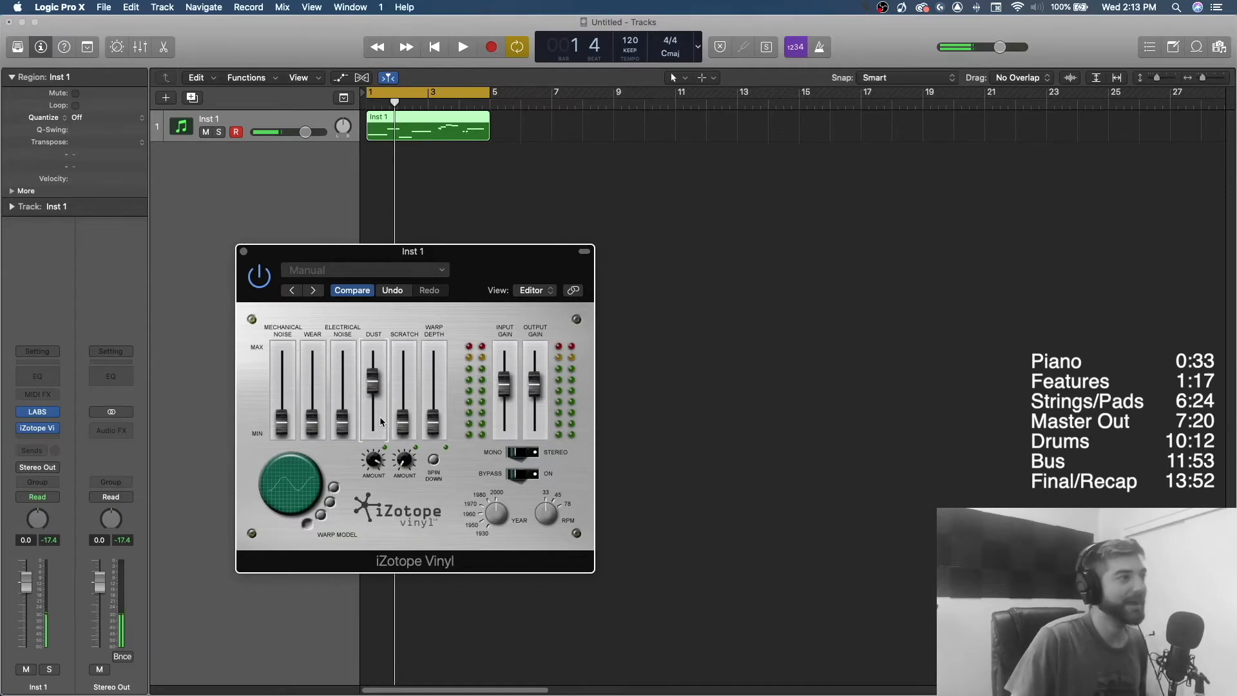
{"action": "left_click_drag", "start_coordinate": [373, 385], "coordinate": [384, 444]}
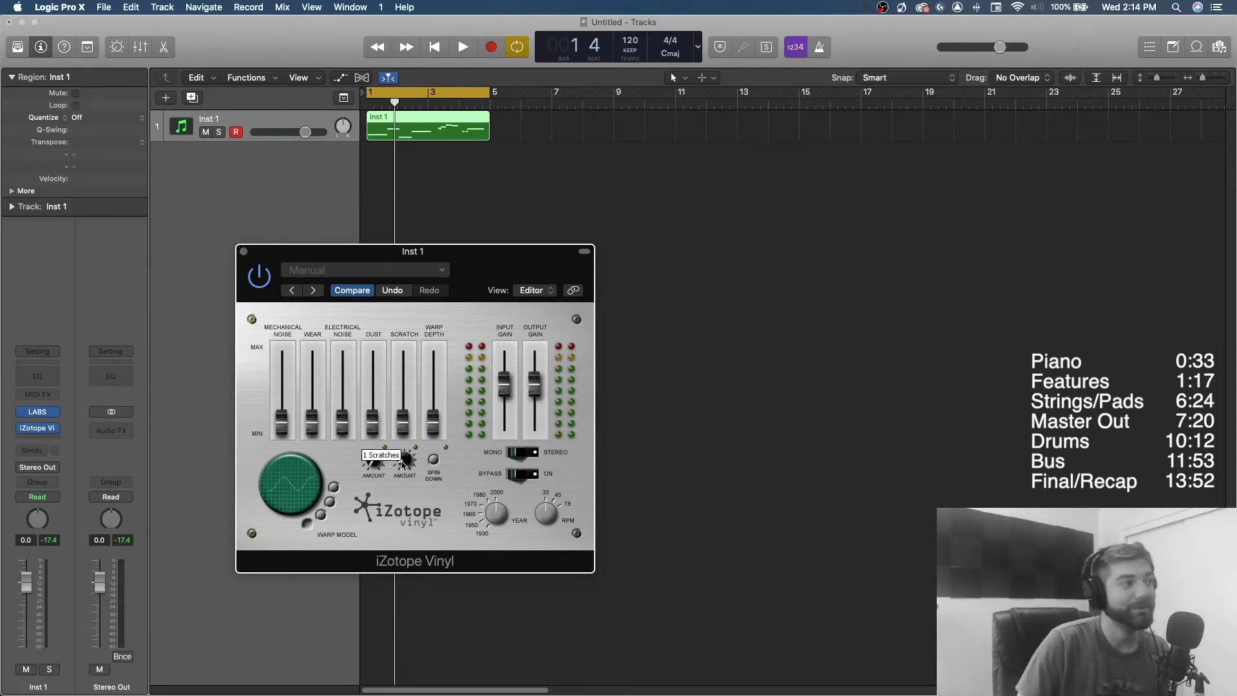
Audition the Vinyl Scratch effect during playback with its level and amount raised, then lower both to minimum
{"action": "key", "text": "space"}
{"action": "left_click_drag", "start_coordinate": [404, 429], "coordinate": [408, 401]}
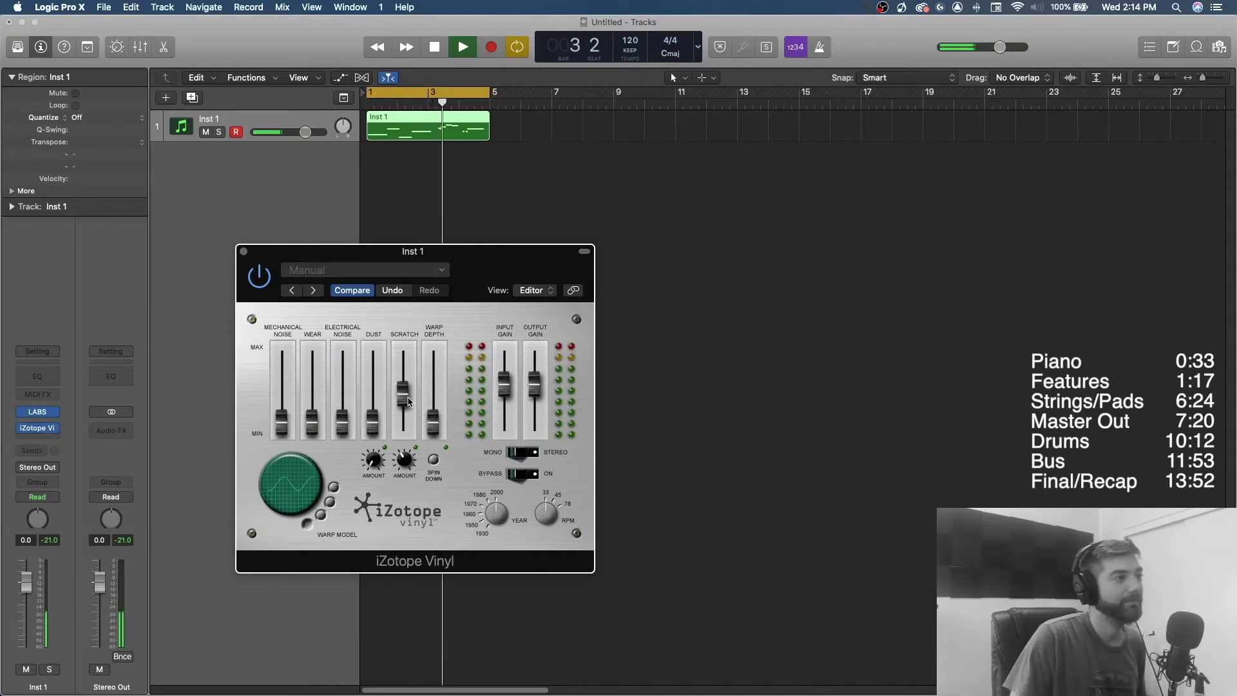
{"action": "key", "text": "space"}
{"action": "left_click_drag", "start_coordinate": [406, 460], "coordinate": [404, 553]}
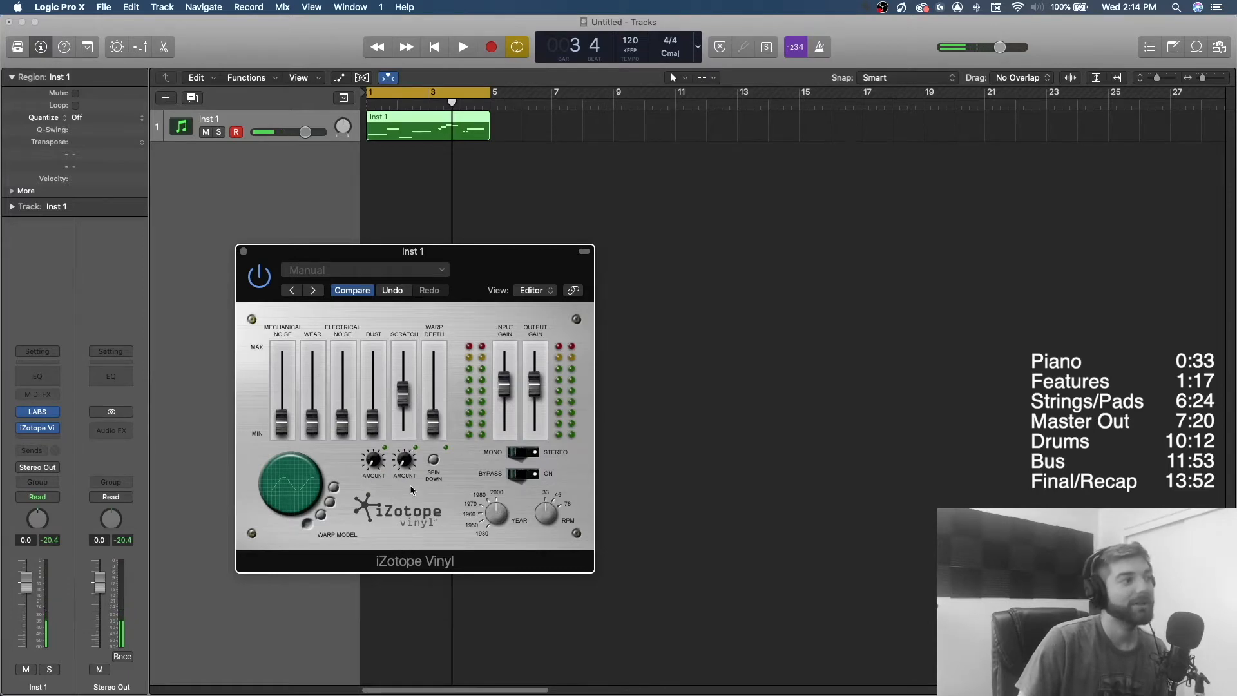
{"action": "left_click_drag", "start_coordinate": [402, 395], "coordinate": [404, 430]}
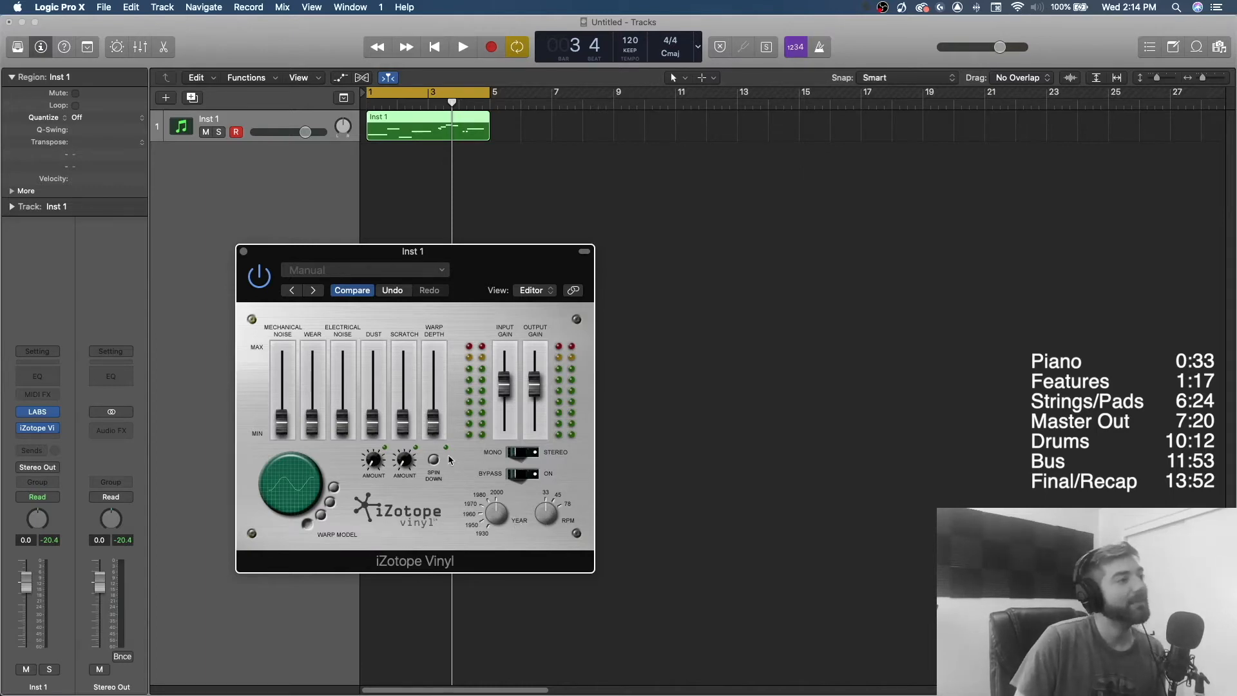
Try Wear and reset it, then audition Warp Depth up to maximum during playback and bring it back to about halfway
{"action": "left_click_drag", "start_coordinate": [312, 423], "coordinate": [312, 385]}
{"action": "left_click_drag", "start_coordinate": [434, 426], "coordinate": [433, 387]}
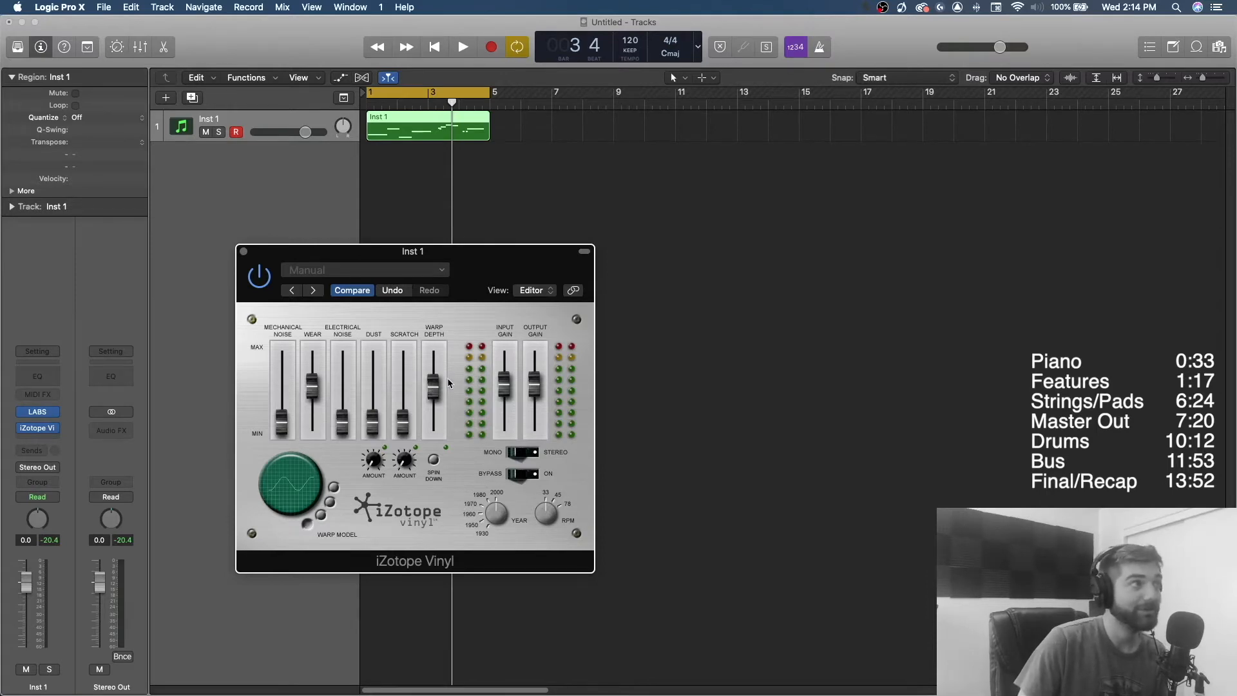
{"action": "left_click_drag", "start_coordinate": [311, 384], "coordinate": [322, 440]}
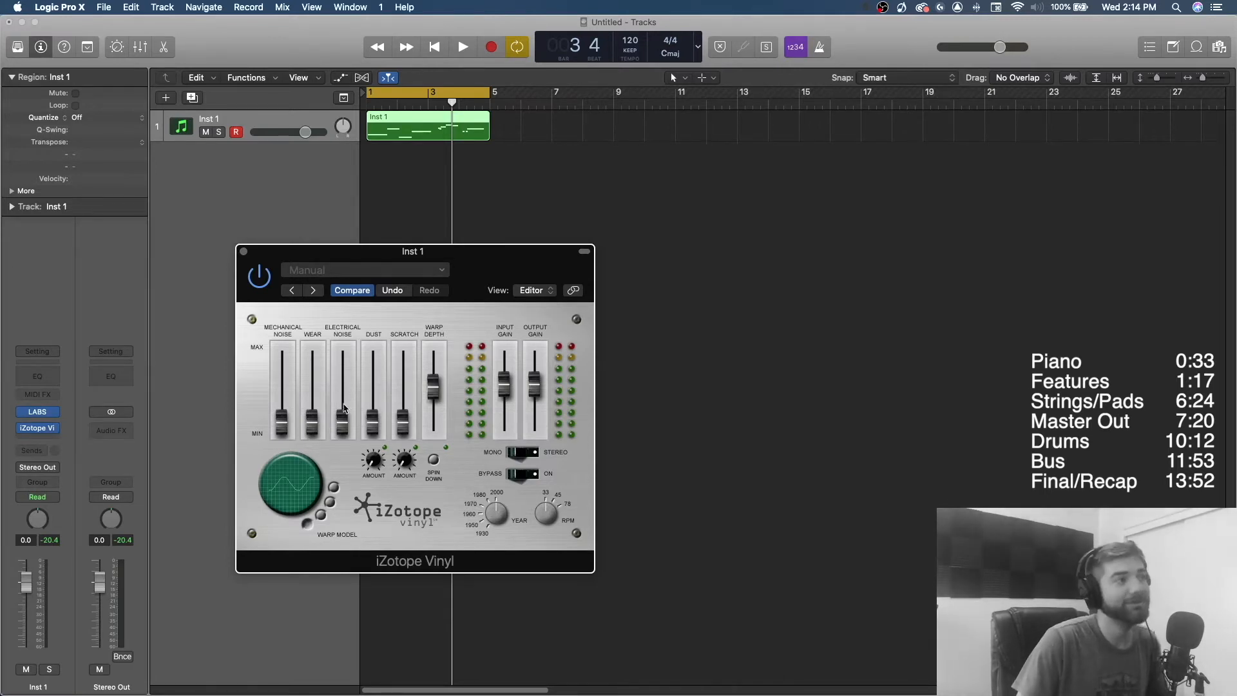
{"action": "left_click_drag", "start_coordinate": [486, 256], "coordinate": [484, 254]}
{"action": "key", "text": "space"}
{"action": "left_click_drag", "start_coordinate": [431, 385], "coordinate": [436, 394]}
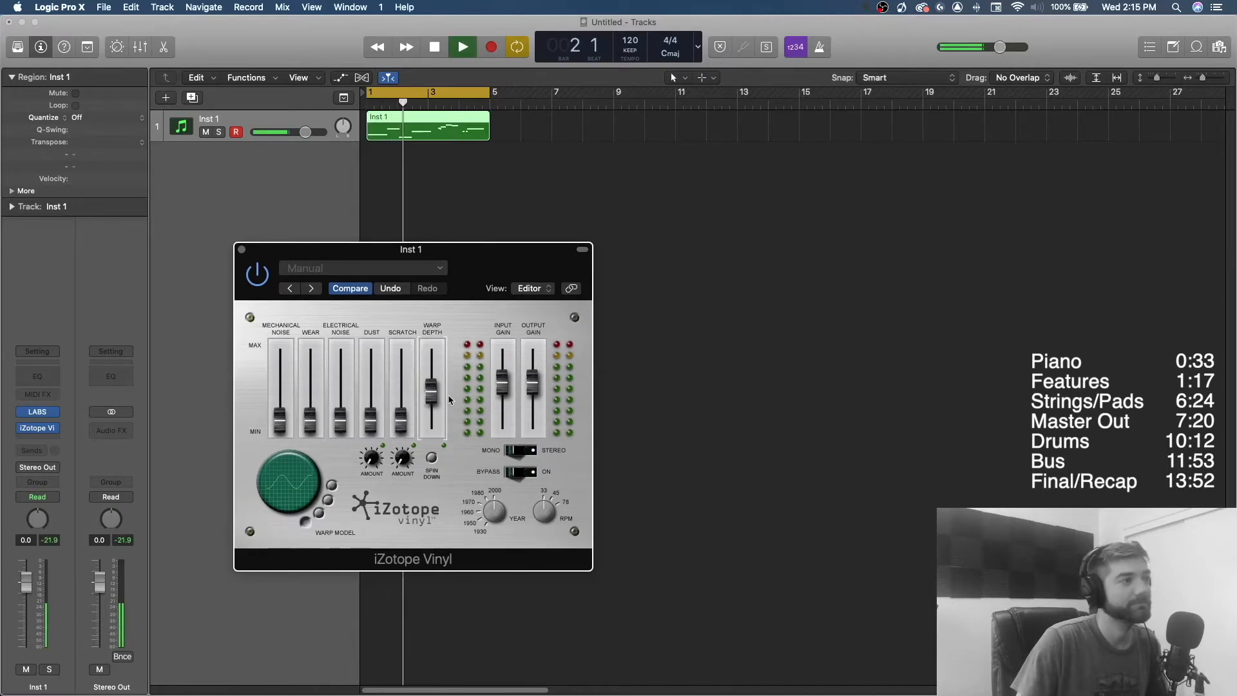
{"action": "left_click_drag", "start_coordinate": [431, 391], "coordinate": [433, 356]}
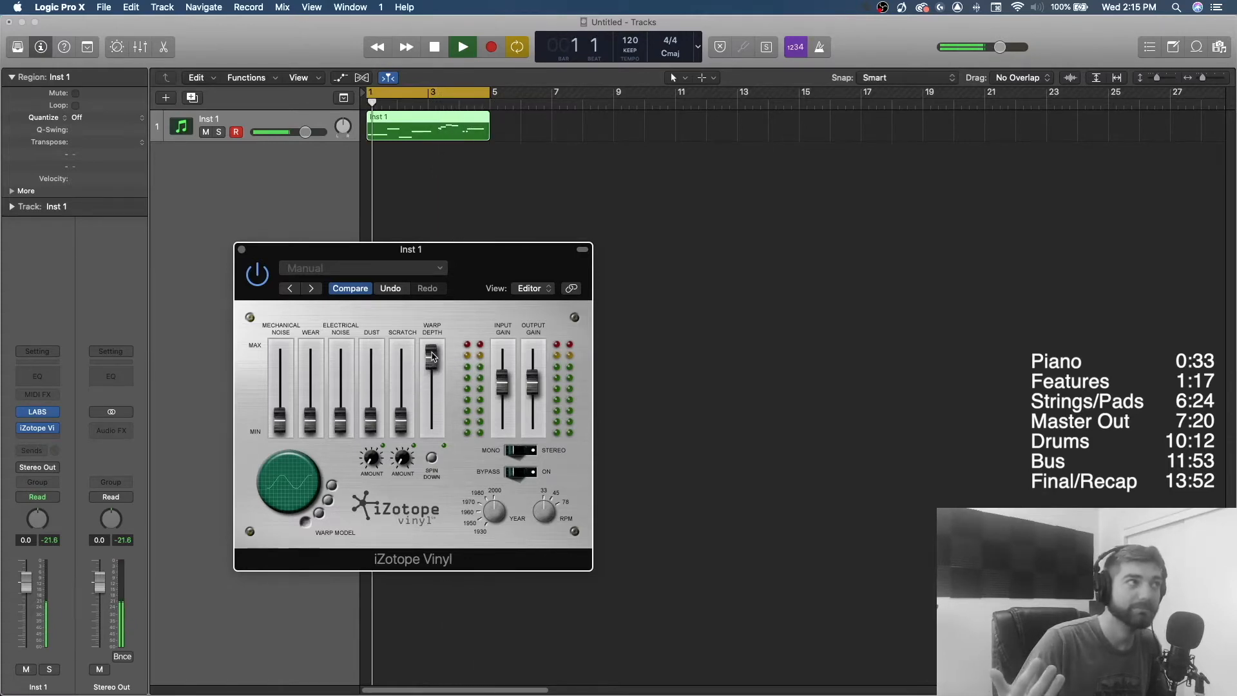
{"action": "key", "text": "space"}
{"action": "left_click_drag", "start_coordinate": [431, 356], "coordinate": [432, 398]}
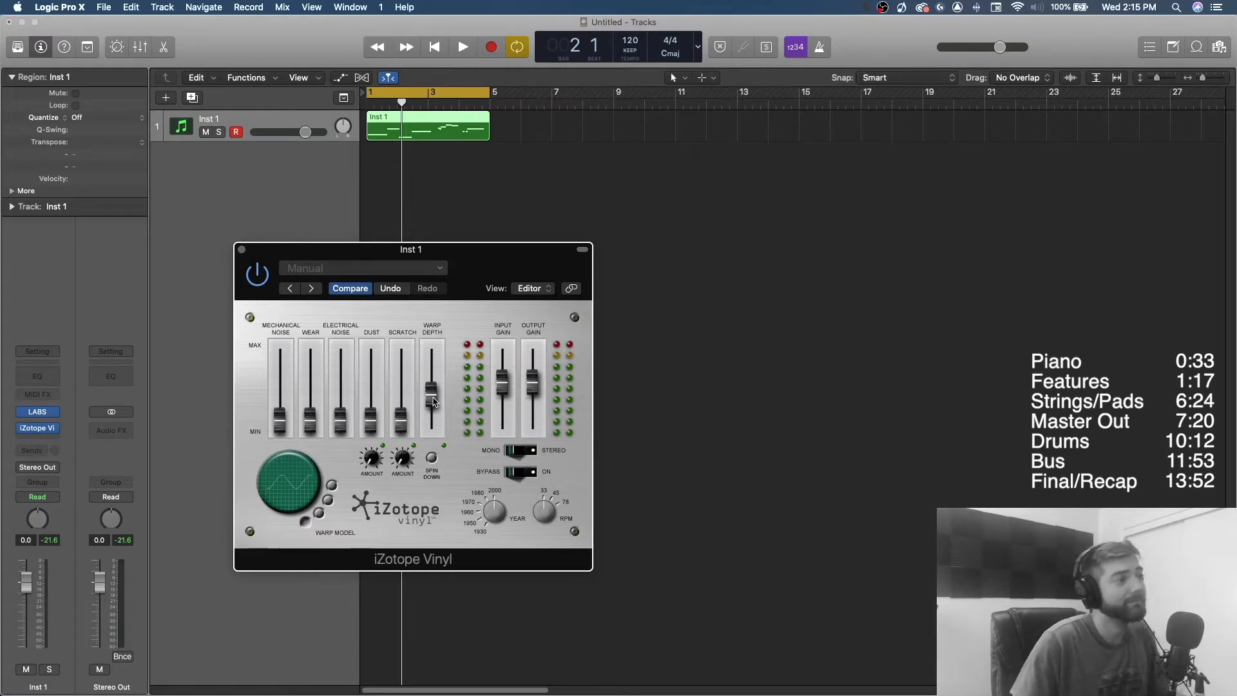
Compare the different warp models during playback at maximum Warp Depth, ending on the sine shape with Warp Depth at minimum
{"action": "left_click", "coordinate": [326, 500]}
{"action": "left_click", "coordinate": [320, 512]}
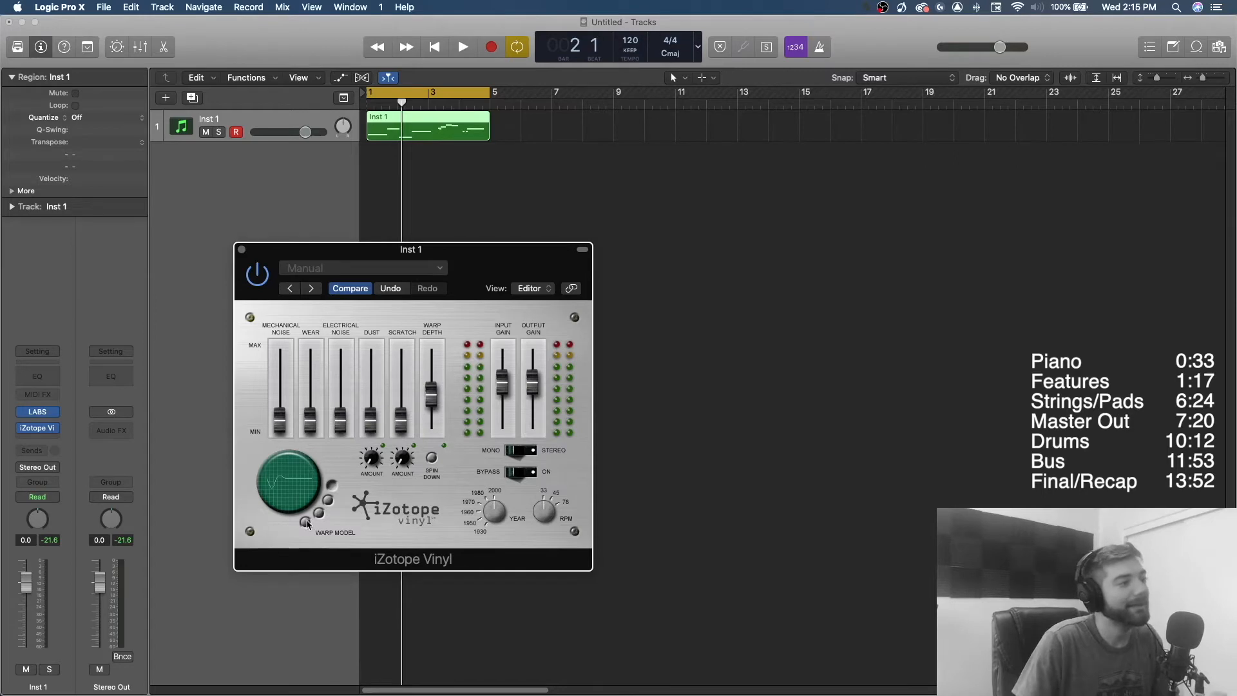
{"action": "left_click_drag", "start_coordinate": [433, 400], "coordinate": [426, 343]}
{"action": "key", "text": "space"}
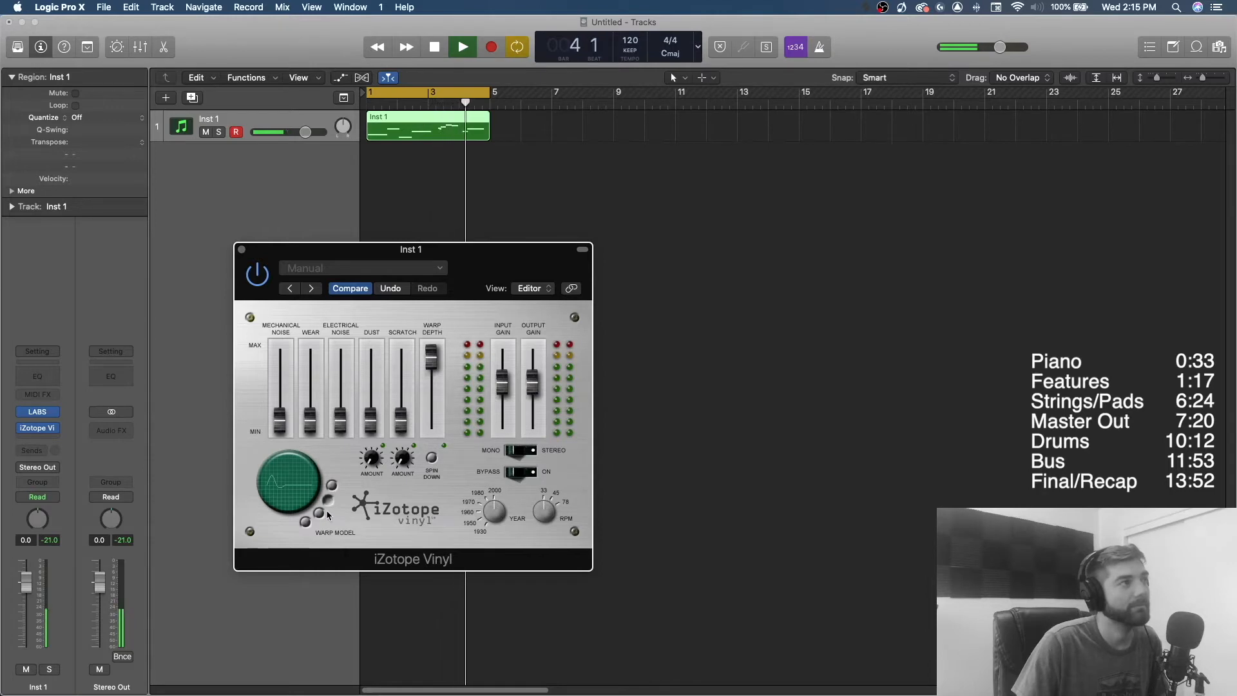
{"action": "left_click", "coordinate": [320, 514]}
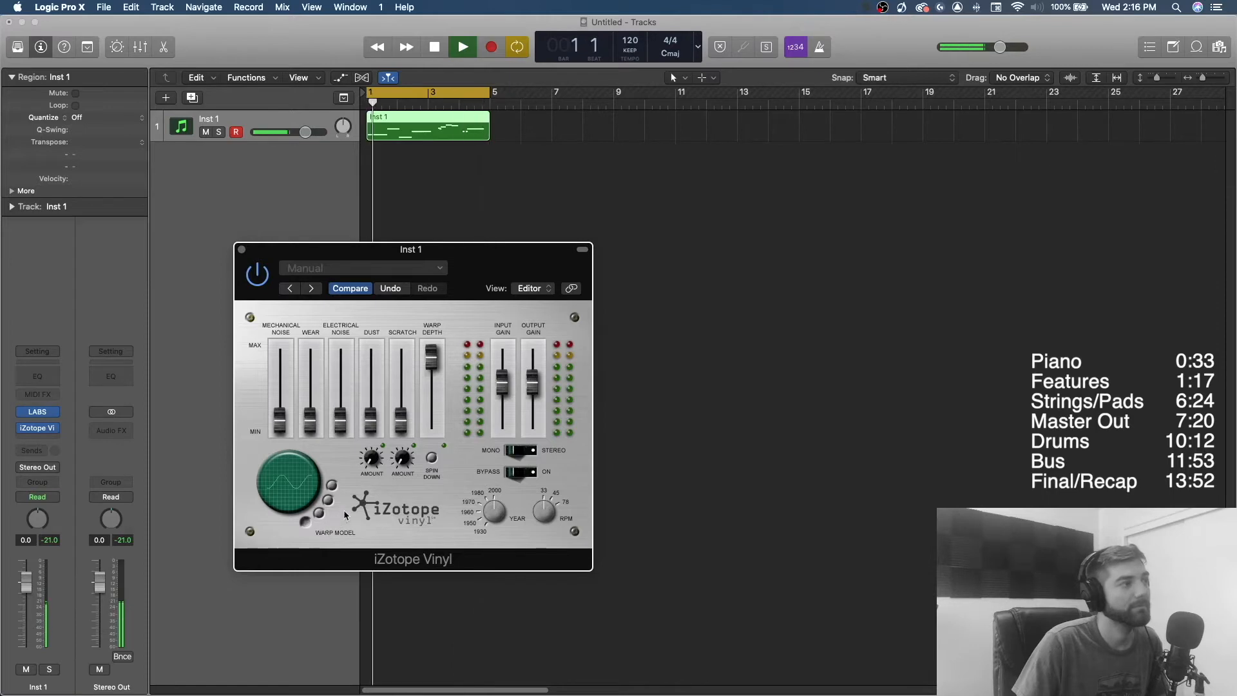
{"action": "key", "text": "space"}
{"action": "left_click_drag", "start_coordinate": [436, 362], "coordinate": [444, 441]}
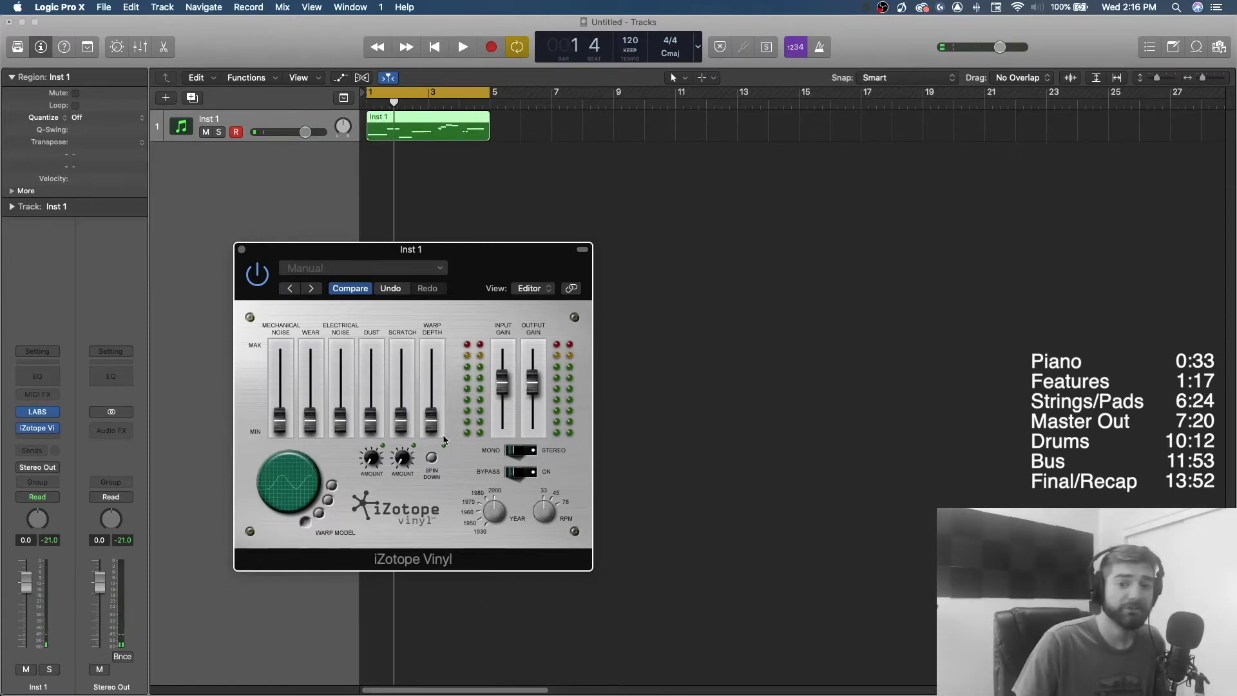
Audition the Vinyl Wear effect by raising it to maximum and playing the loop, then return it to minimum
{"action": "mouse_move", "coordinate": [311, 423]}
{"action": "left_mouse_down"}
{"action": "mouse_move", "coordinate": [309, 369]}
{"action": "mouse_move", "coordinate": [317, 400]}
{"action": "left_mouse_up"}
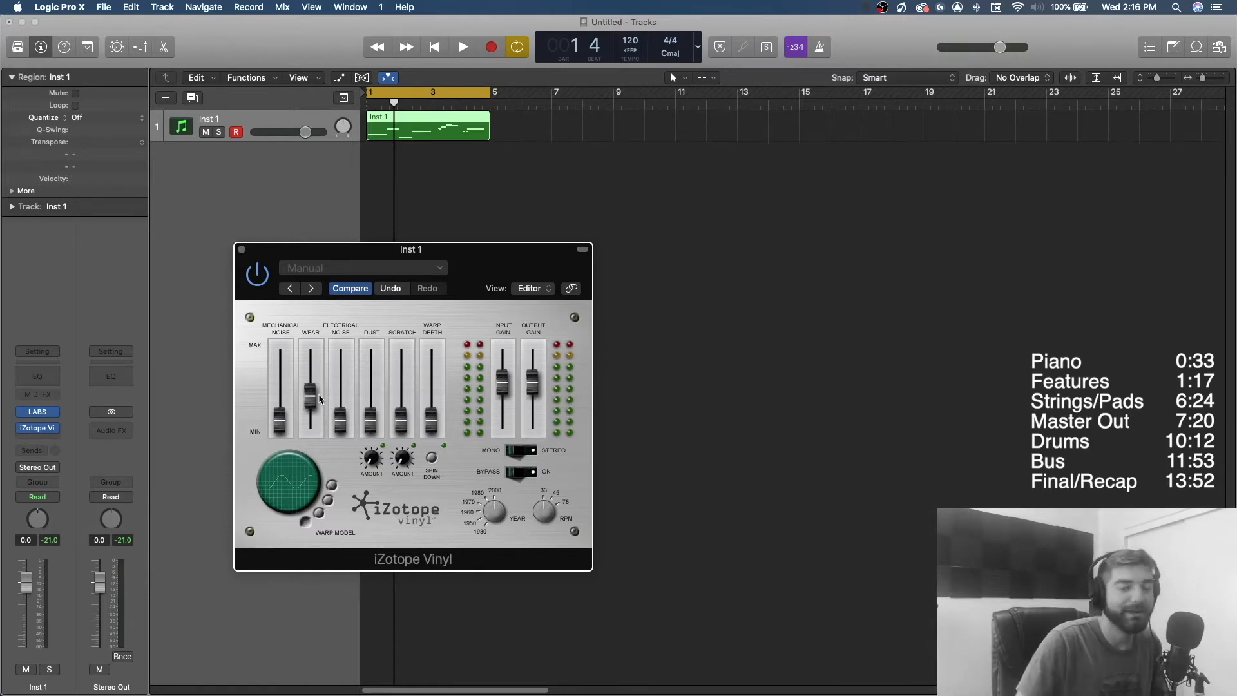
{"action": "mouse_move", "coordinate": [310, 397]}
{"action": "left_click_drag", "start_coordinate": [310, 397], "coordinate": [308, 366]}
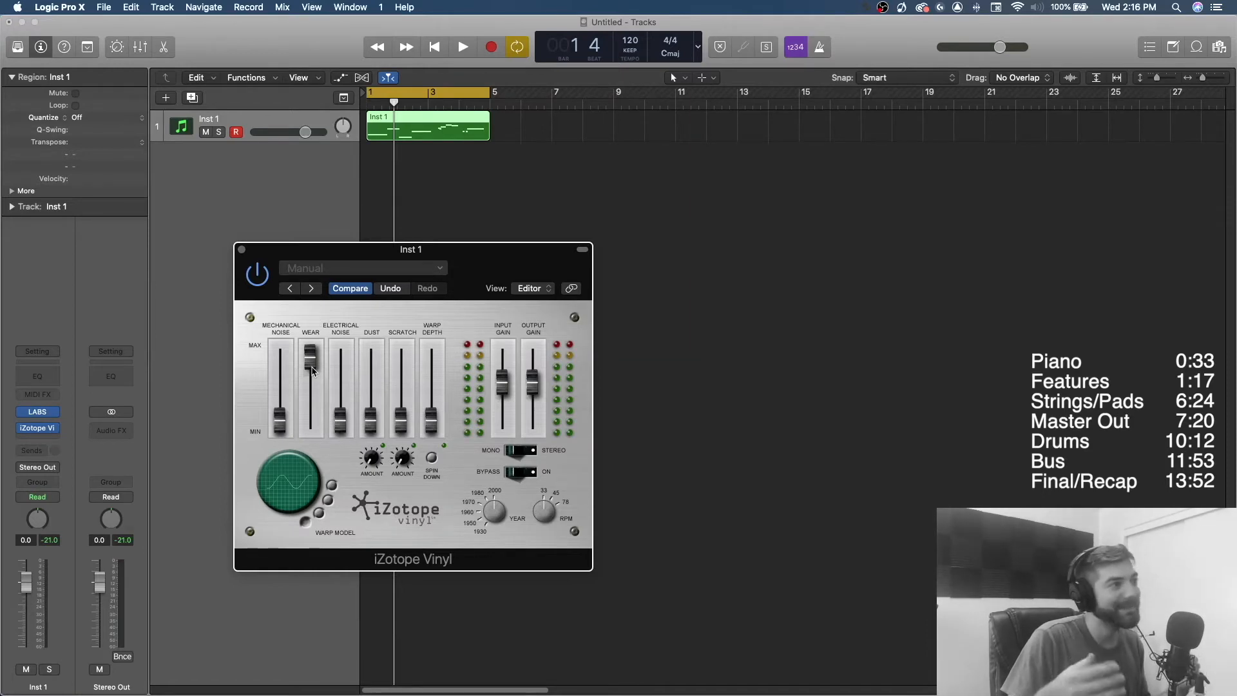
{"action": "mouse_move", "coordinate": [312, 370]}
{"action": "left_mouse_down"}
{"action": "mouse_move", "coordinate": [313, 429]}
{"action": "mouse_move", "coordinate": [313, 364]}
{"action": "left_mouse_up"}
{"action": "key", "text": "space"}
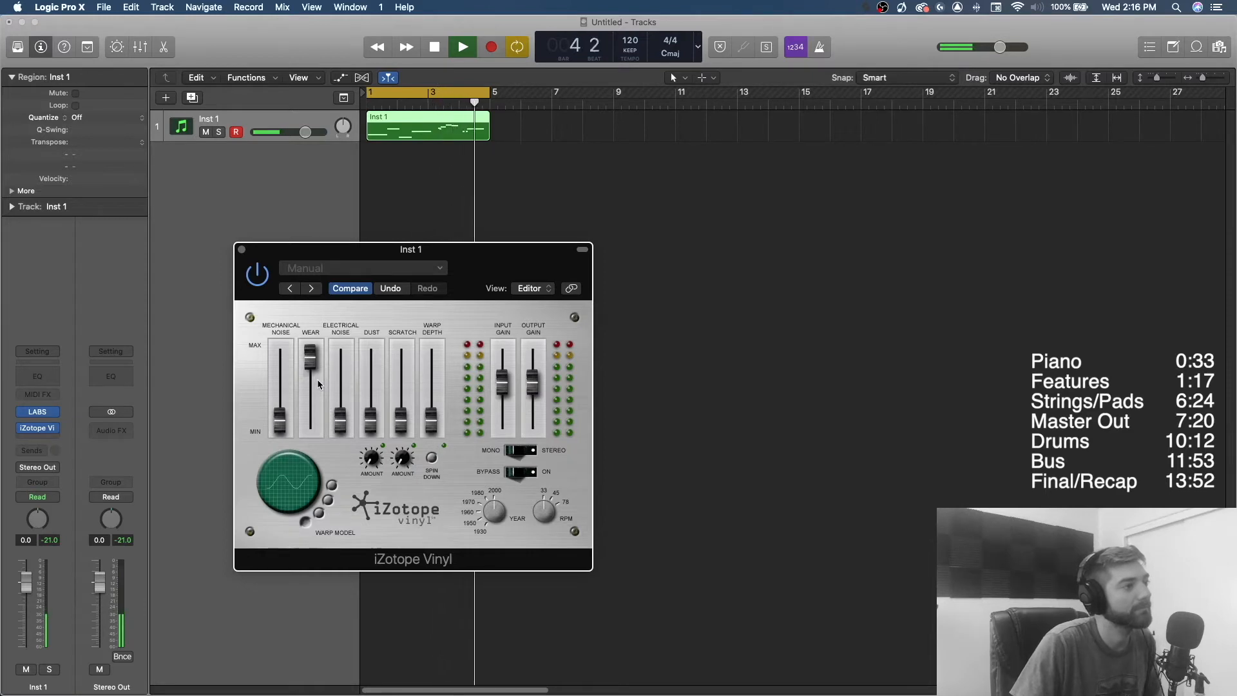
{"action": "key", "text": "space"}
{"action": "left_click_drag", "start_coordinate": [313, 366], "coordinate": [316, 423]}
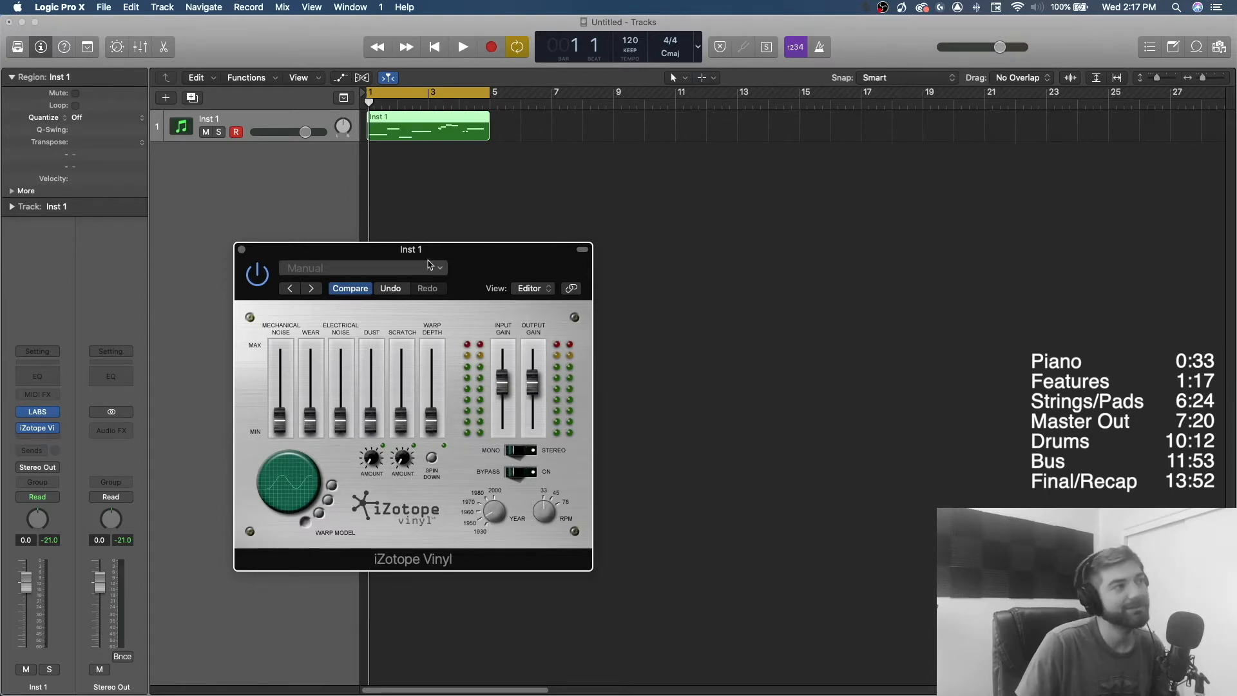
Play back the piano loop with all Vinyl effect sliders left at minimum
{"action": "left_click_drag", "start_coordinate": [435, 257], "coordinate": [436, 256]}
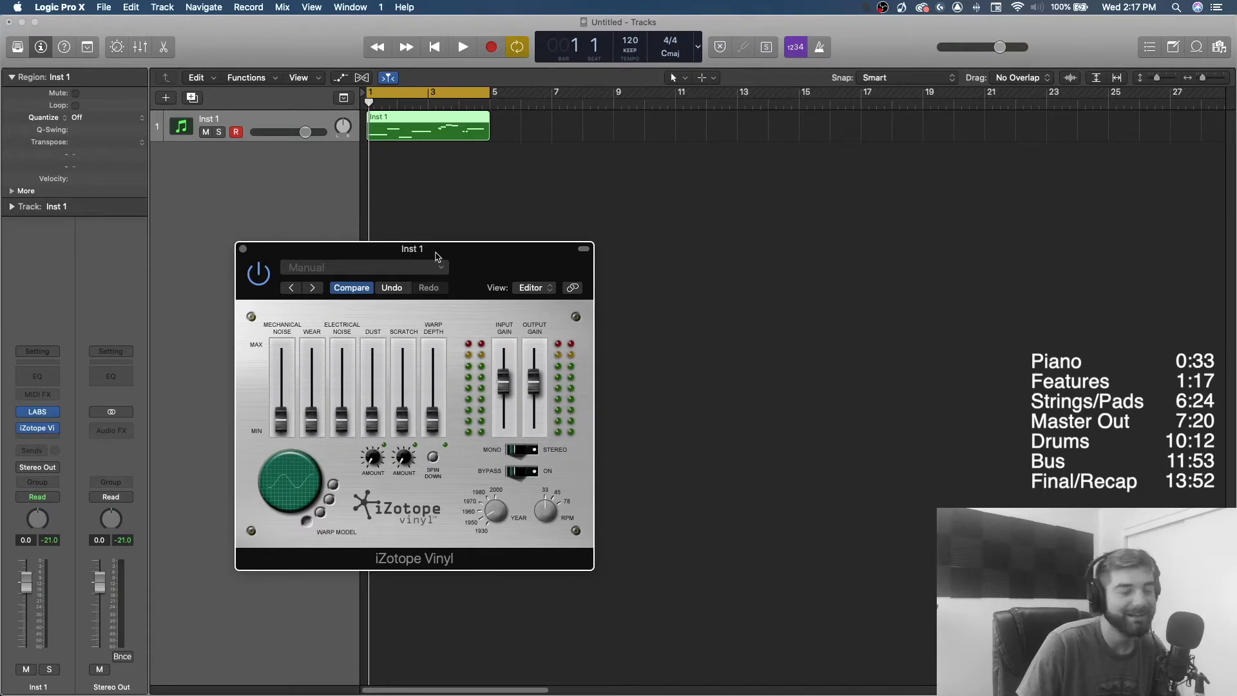
{"action": "key", "text": "space"}
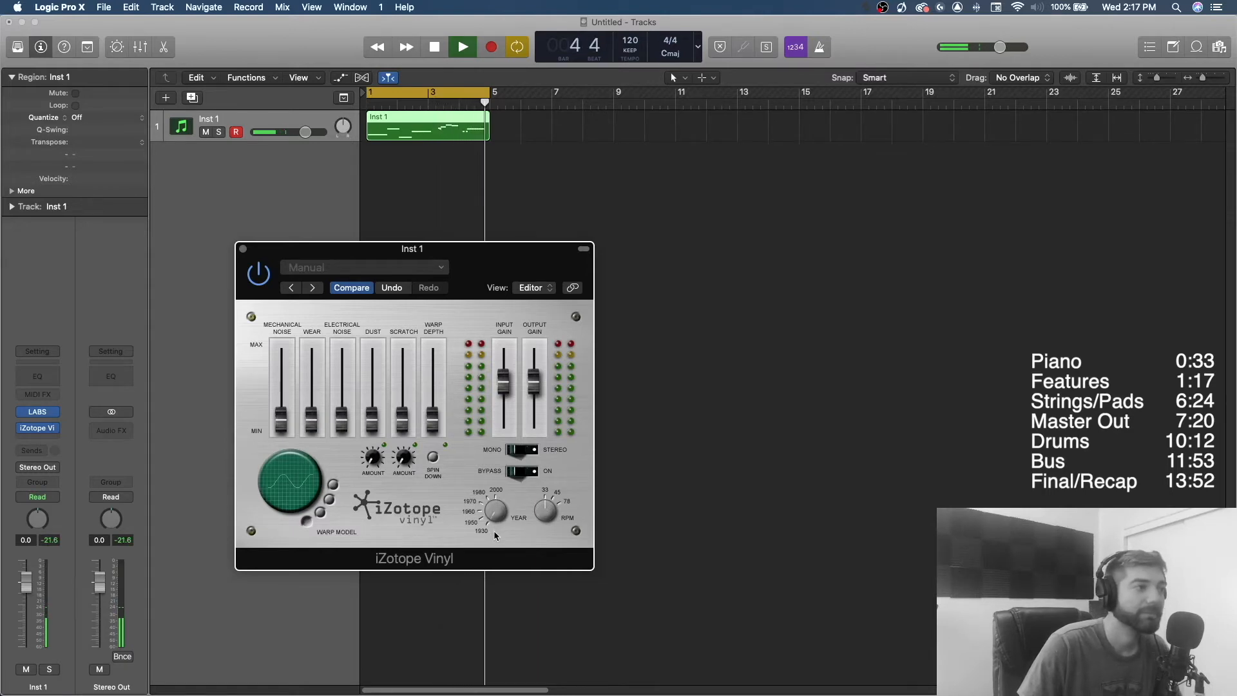
{"action": "key", "text": "space"}
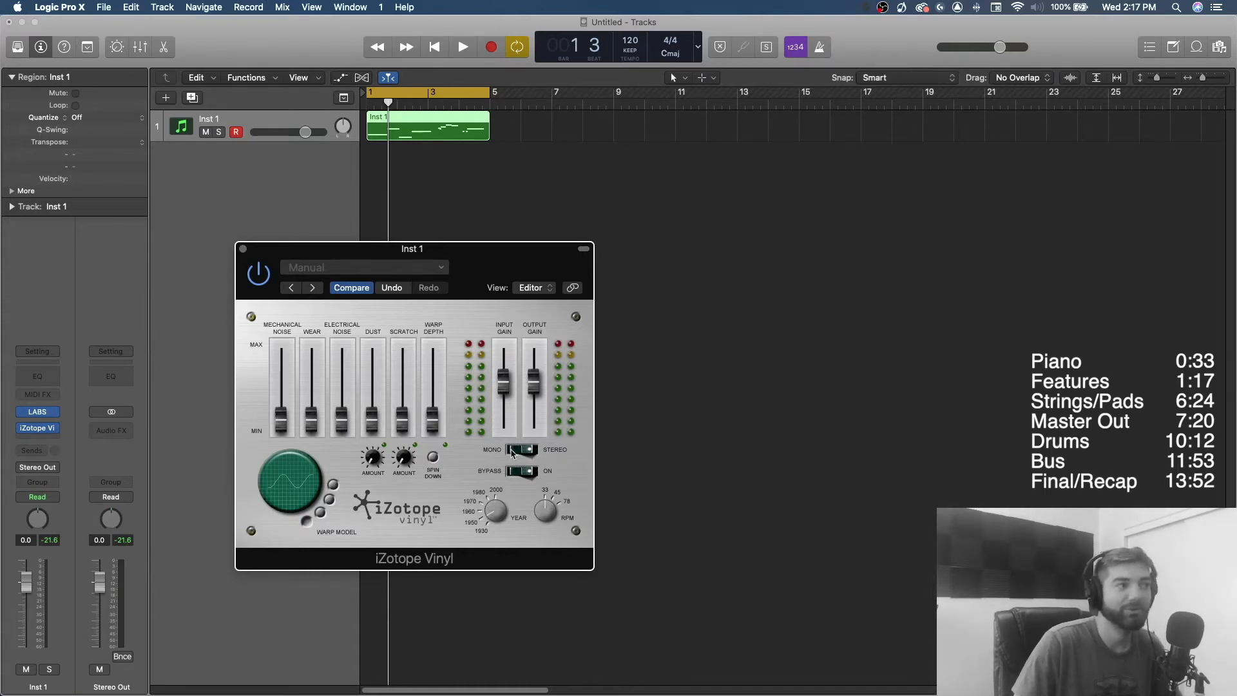
Try the Mono/Stereo switch on the Vinyl effect, then toggle its Bypass switch and leave the effect on
{"action": "left_click", "coordinate": [531, 454]}
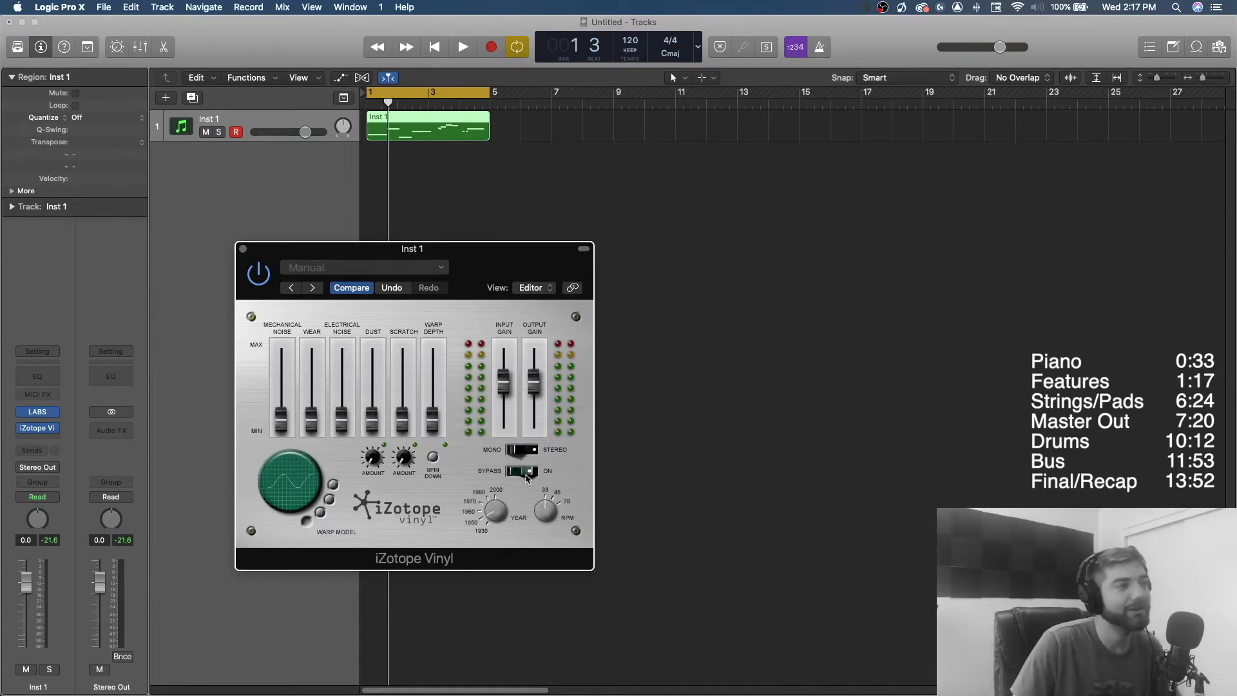
{"action": "left_click", "coordinate": [528, 475]}
{"action": "left_click", "coordinate": [532, 477]}
{"action": "left_click", "coordinate": [528, 477]}
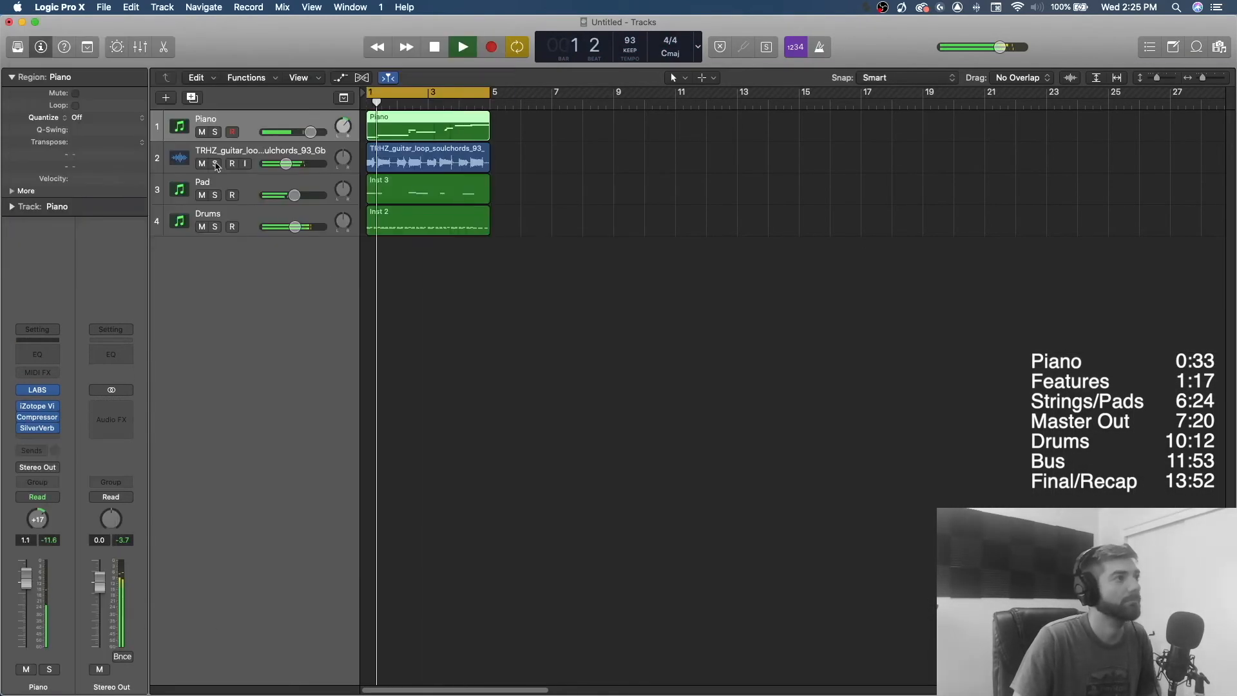
Stop the full mix and audition the guitar loop track on its own, then turn its solo off
{"action": "key", "text": "space"}
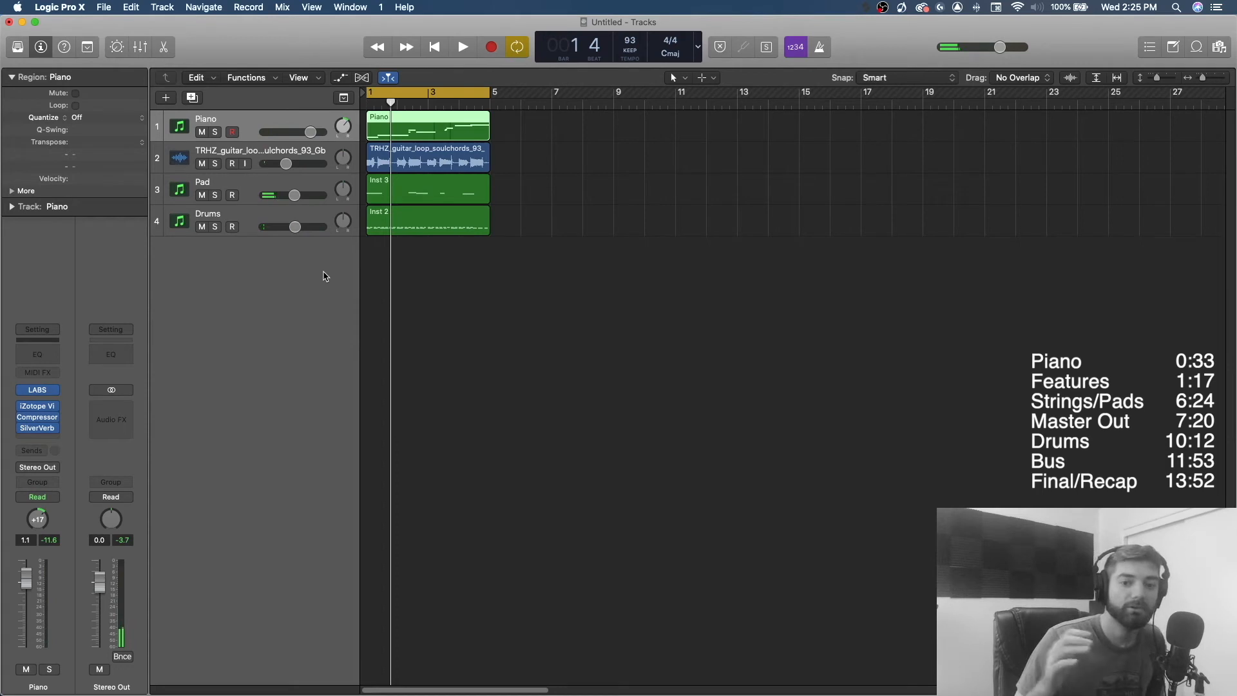
{"action": "left_click", "coordinate": [261, 159]}
{"action": "left_click", "coordinate": [216, 164]}
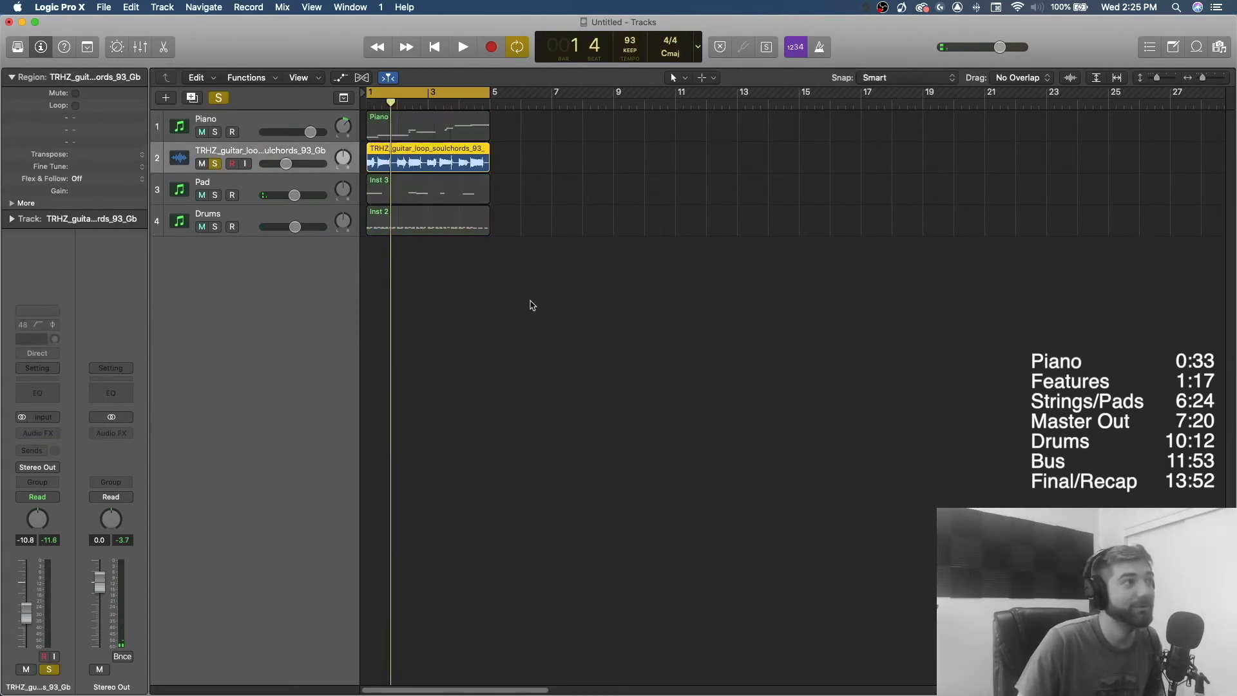
{"action": "key", "text": "space"}
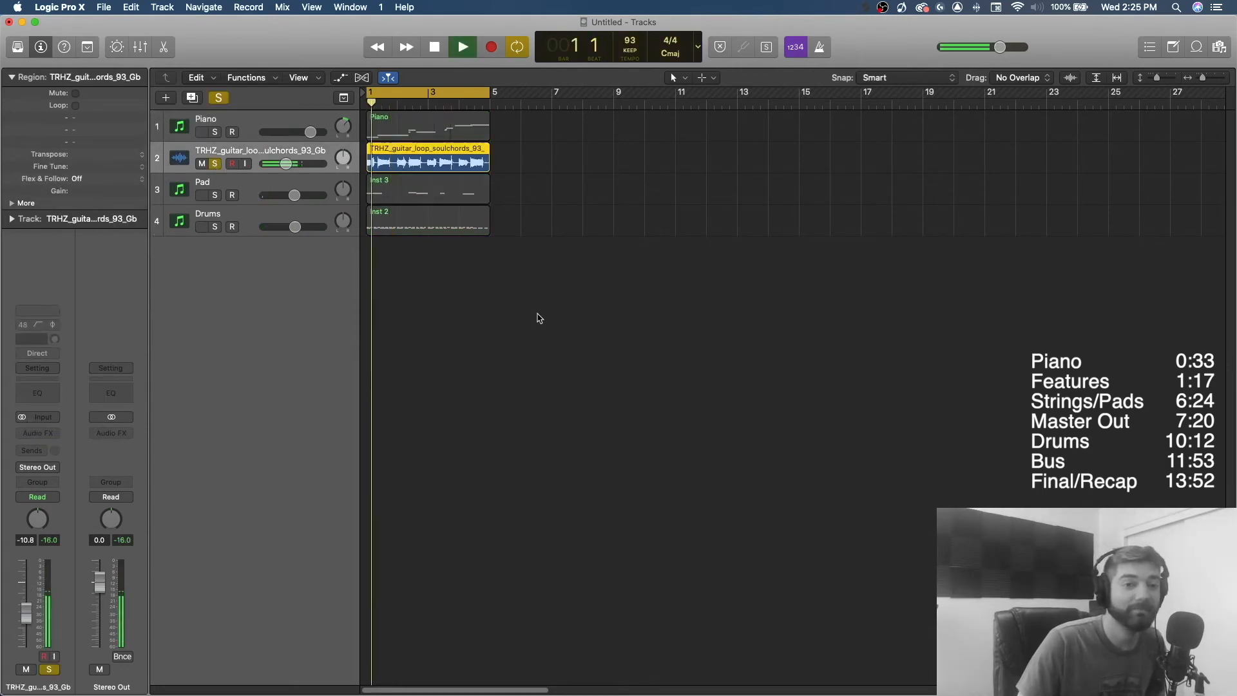
{"action": "key", "text": "space"}
{"action": "left_click", "coordinate": [215, 164]}
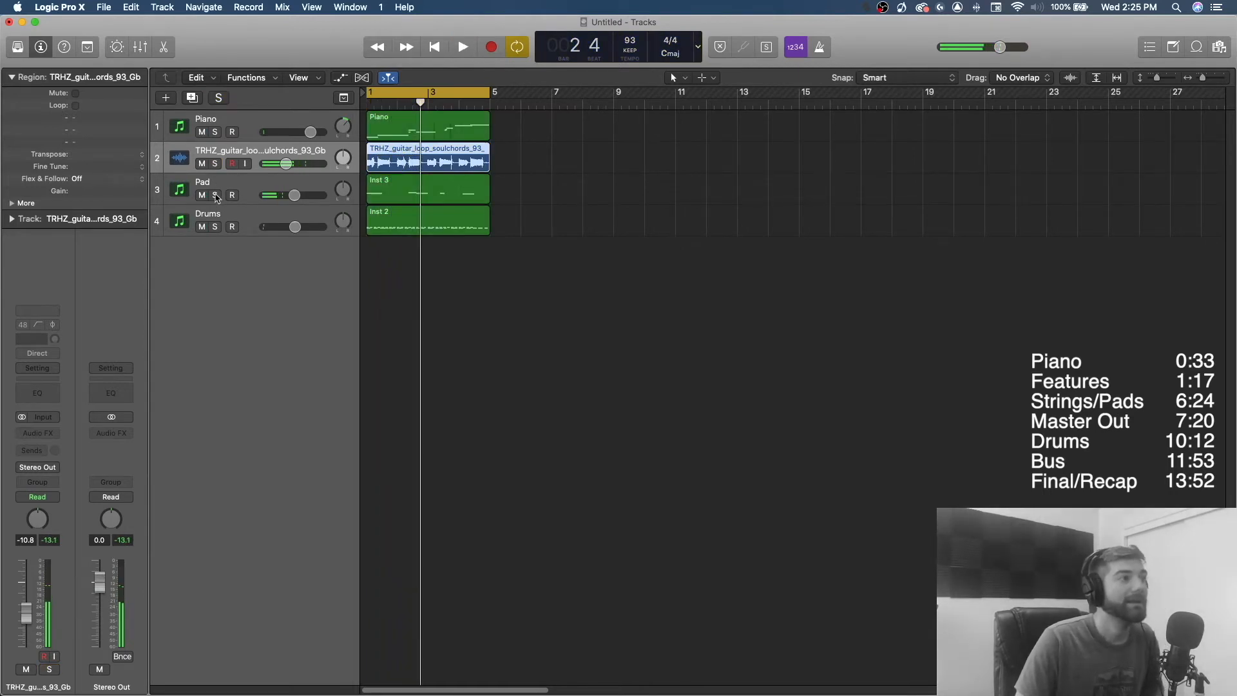
Solo the Pad track to hear it alone during playback, then unsolo it
{"action": "left_click", "coordinate": [216, 195]}
{"action": "key", "text": "space"}
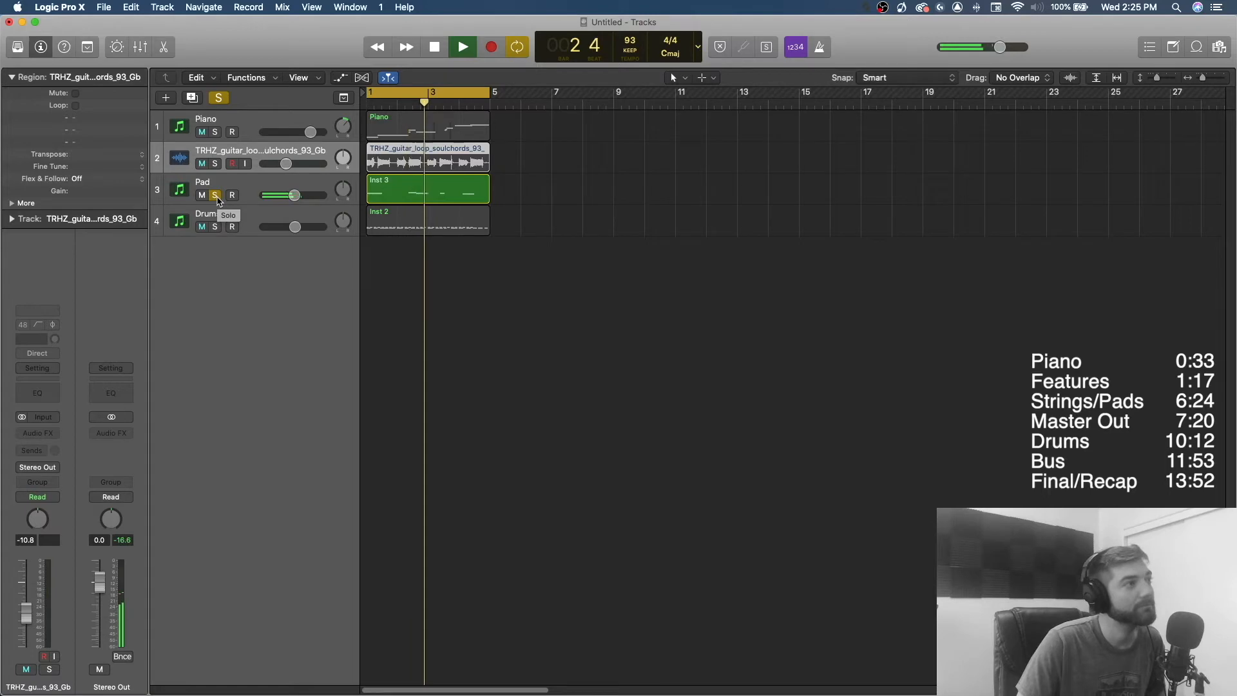
{"action": "left_click", "coordinate": [216, 195]}
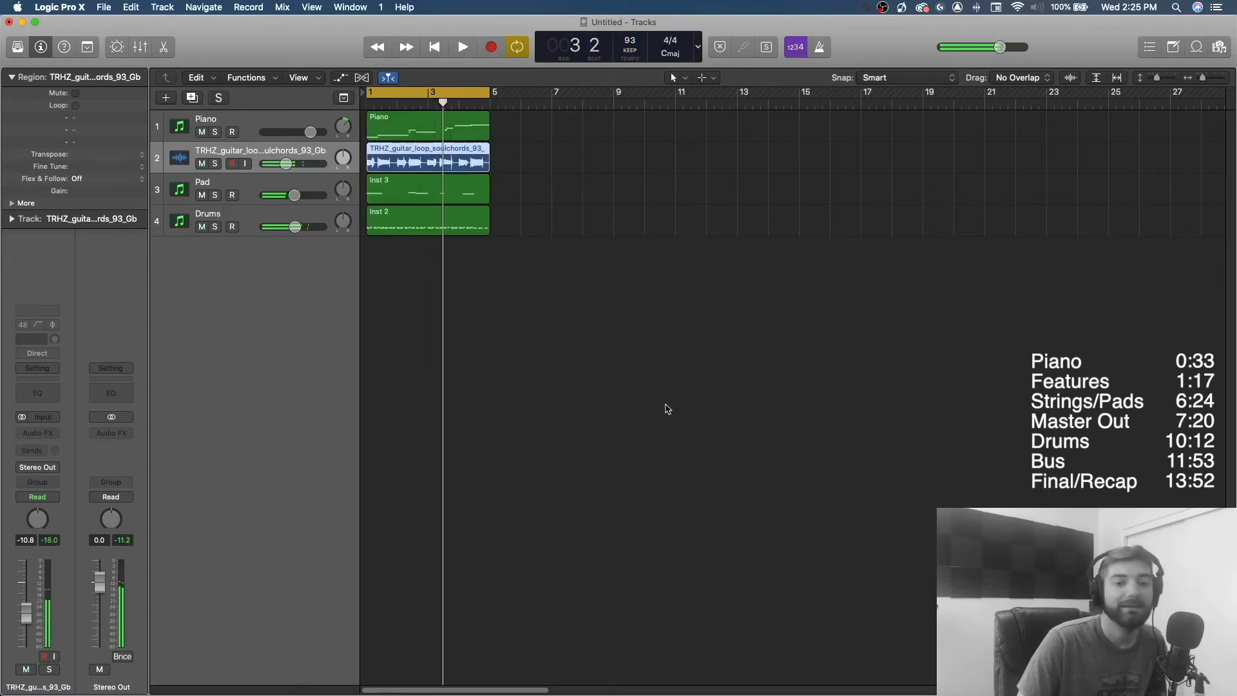
Solo the Drums track and play it alone, then stop playback and unsolo it
{"action": "left_click", "coordinate": [215, 227]}
{"action": "key", "text": "space"}
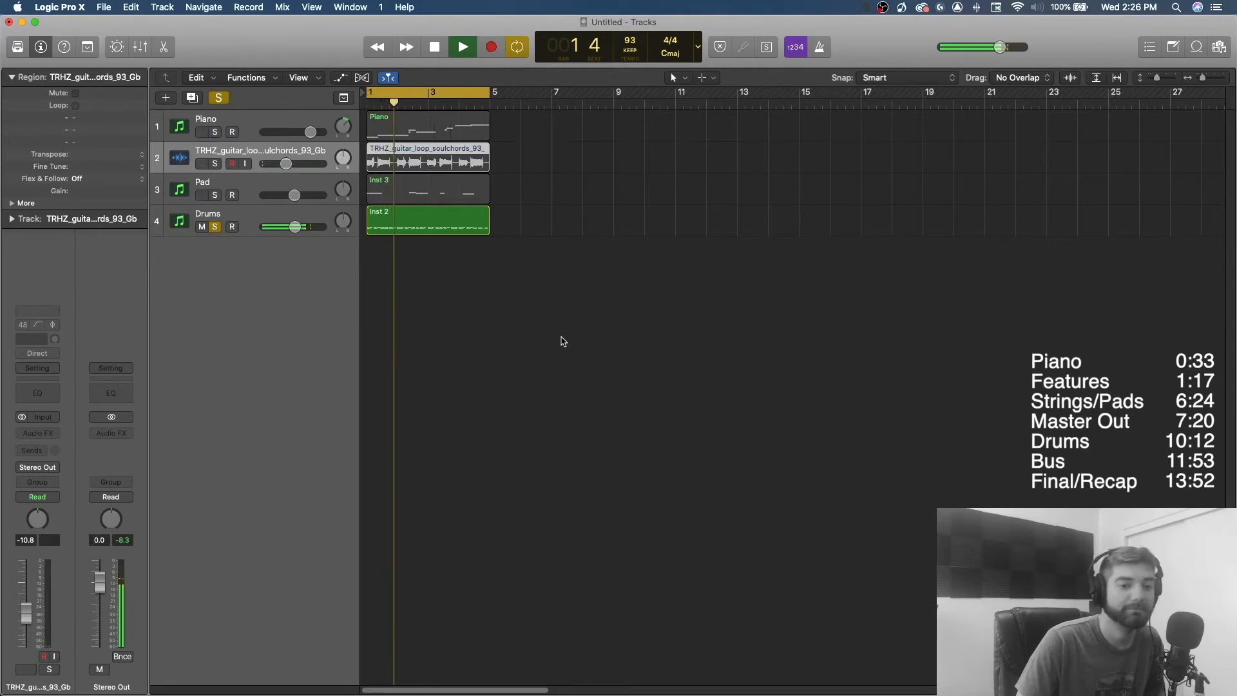
{"action": "key", "text": "space"}
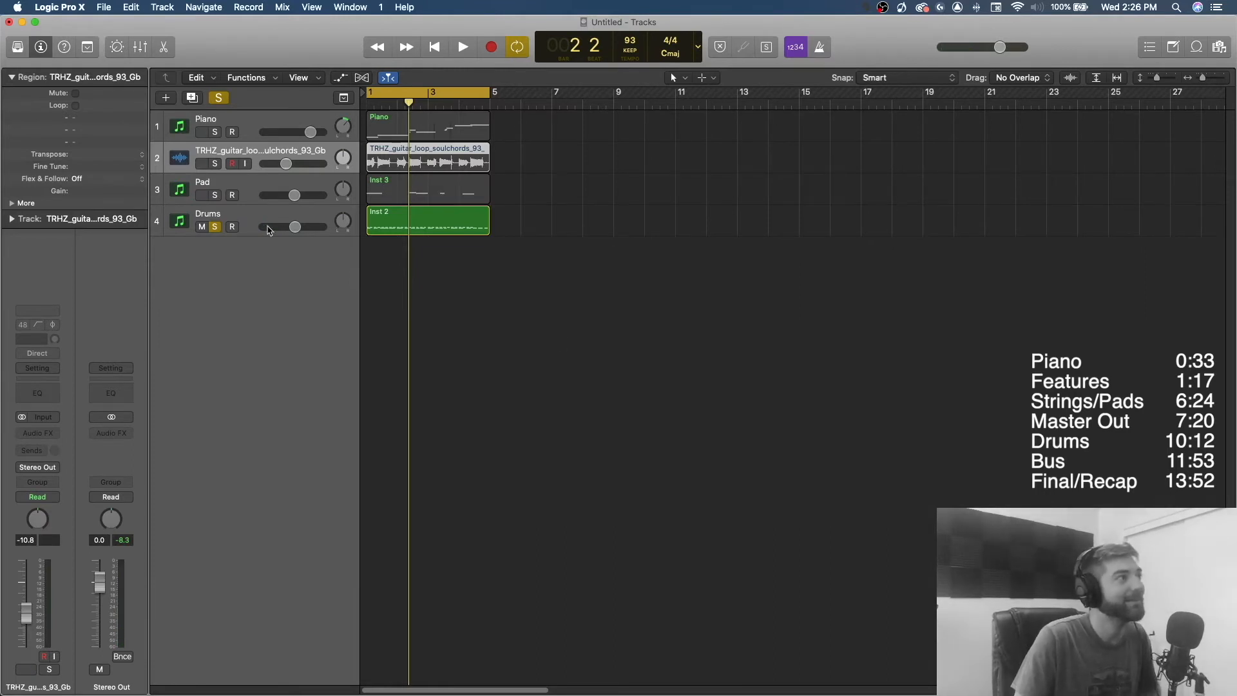
{"action": "left_click", "coordinate": [215, 227]}
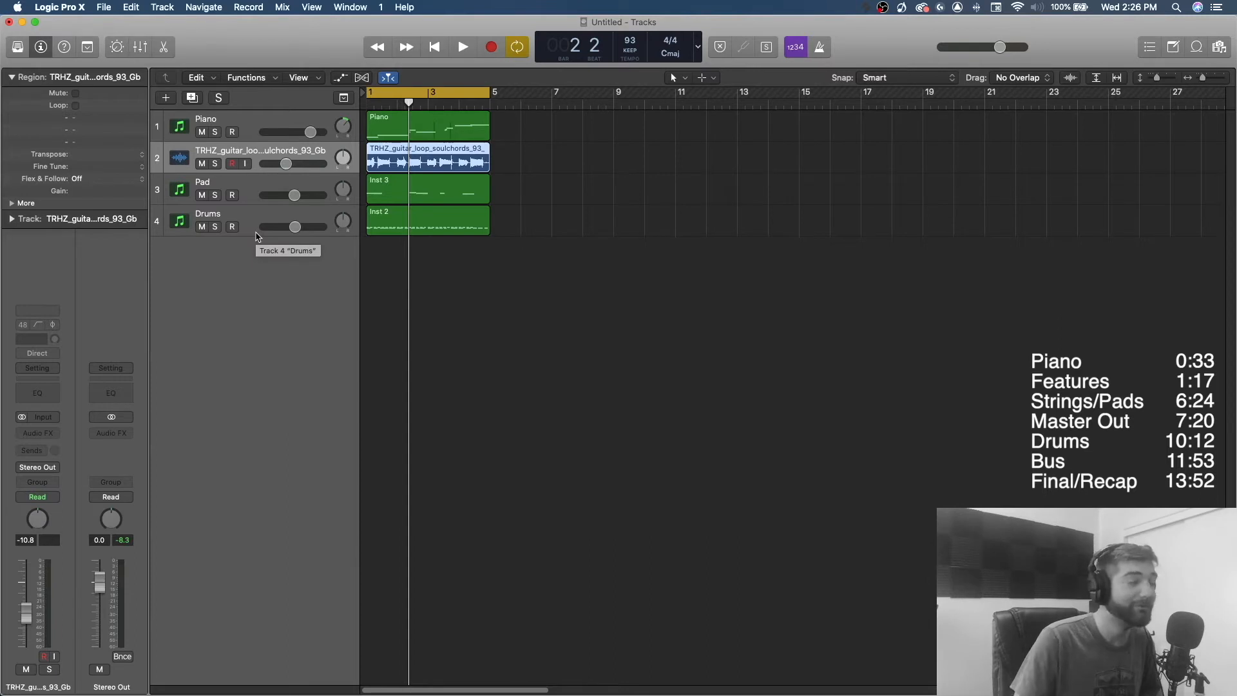
Insert iZotope Vinyl on the Stereo Out channel and place its window below the tracks
{"action": "left_click", "coordinate": [128, 440]}
{"action": "mouse_move", "coordinate": [147, 506]}
{"action": "mouse_move", "coordinate": [129, 486]}
{"action": "left_click", "coordinate": [217, 486]}
{"action": "left_click_drag", "start_coordinate": [232, 80], "coordinate": [588, 325]}
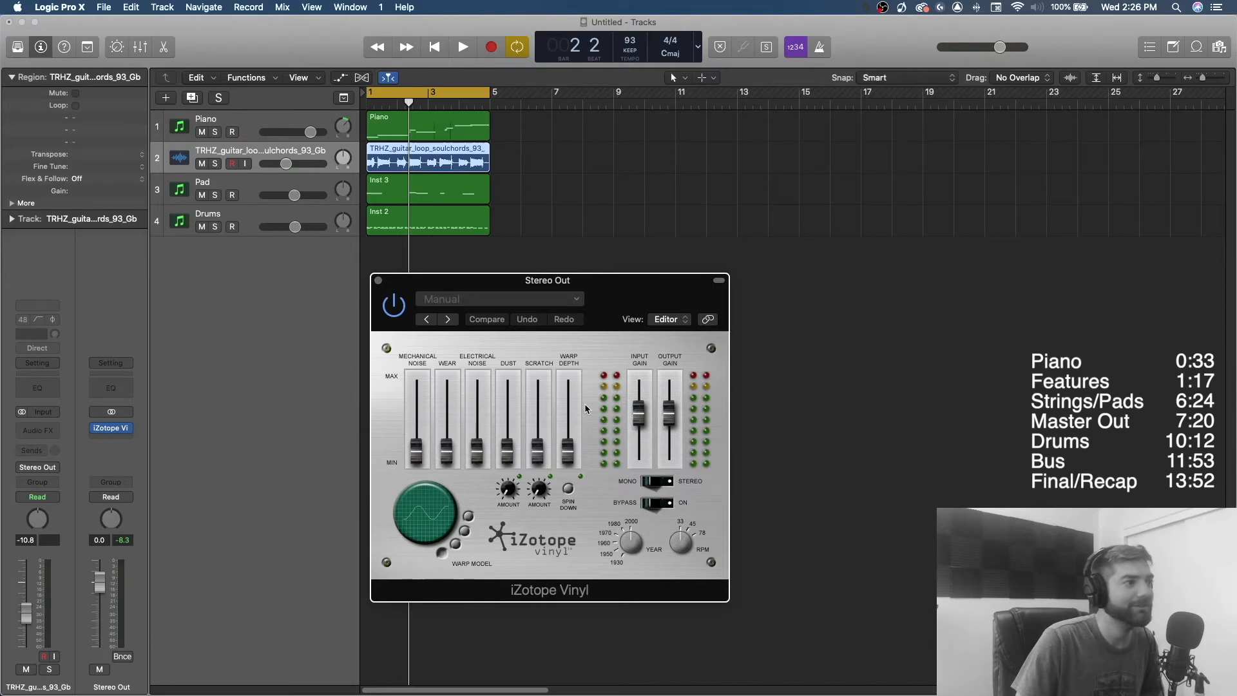
Compare the full mix with the Stereo Out Vinyl effect bypassed and on during playback, leaving it on
{"action": "key", "text": "space"}
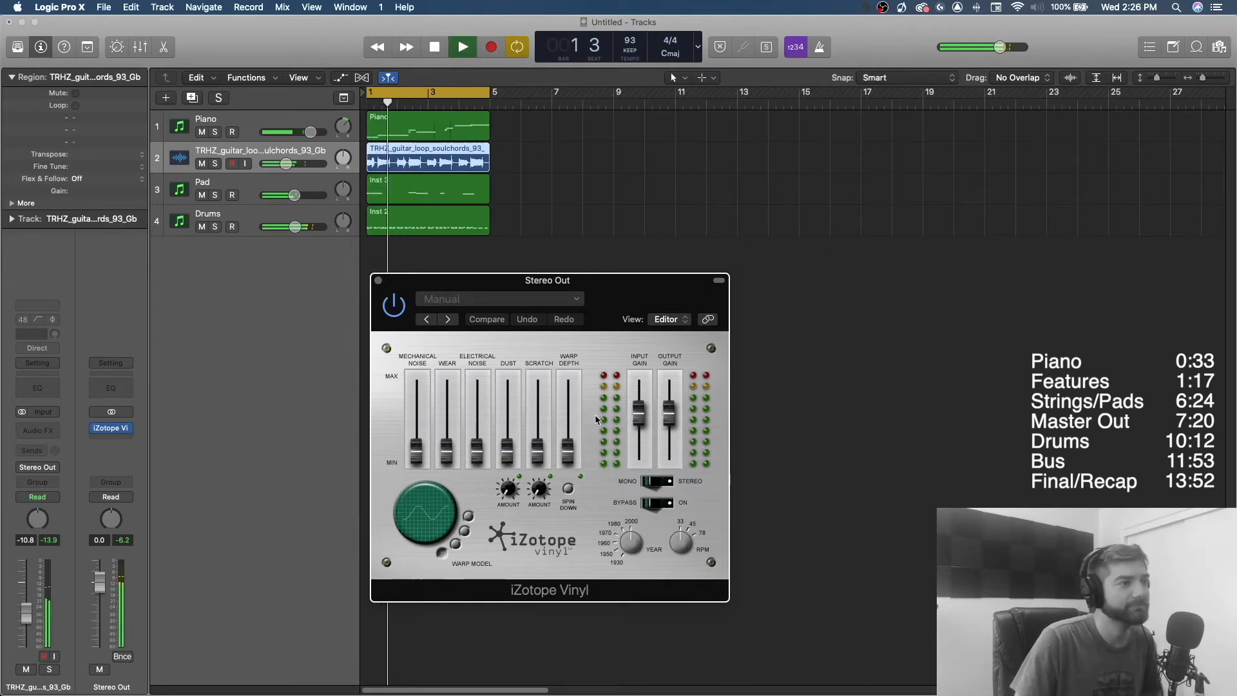
{"action": "left_click", "coordinate": [667, 507]}
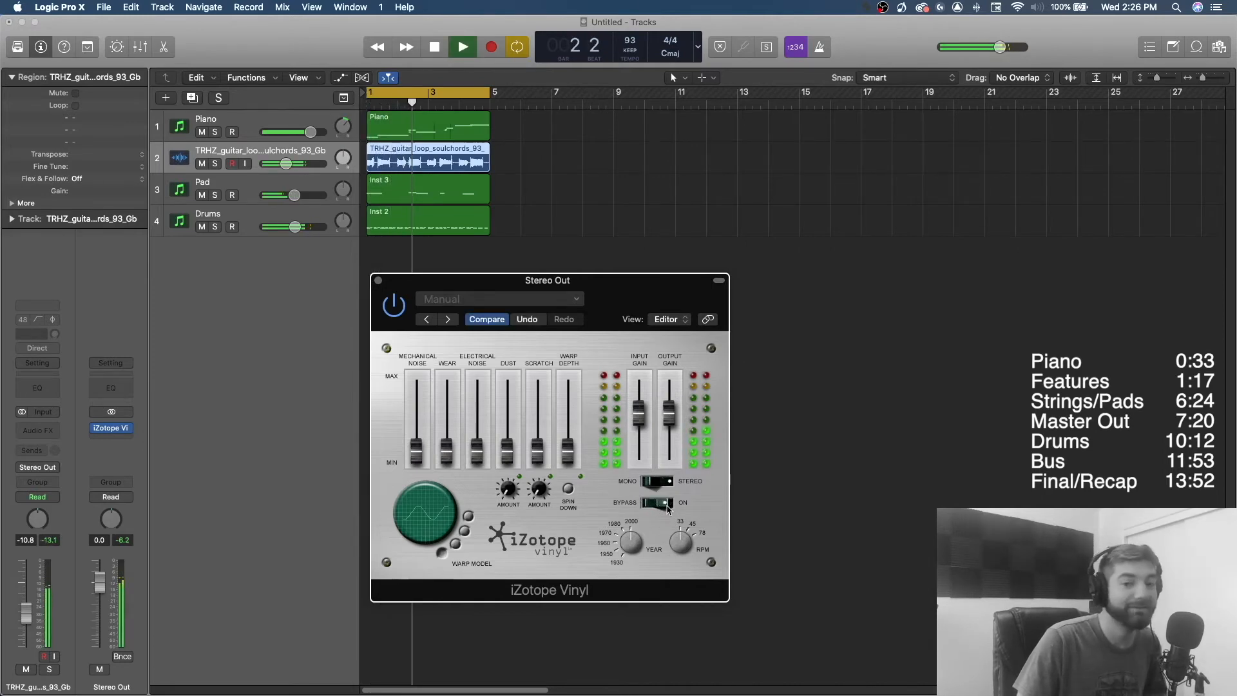
{"action": "left_click", "coordinate": [667, 506]}
{"action": "left_click", "coordinate": [666, 507]}
{"action": "left_click", "coordinate": [667, 508]}
{"action": "left_click", "coordinate": [655, 506]}
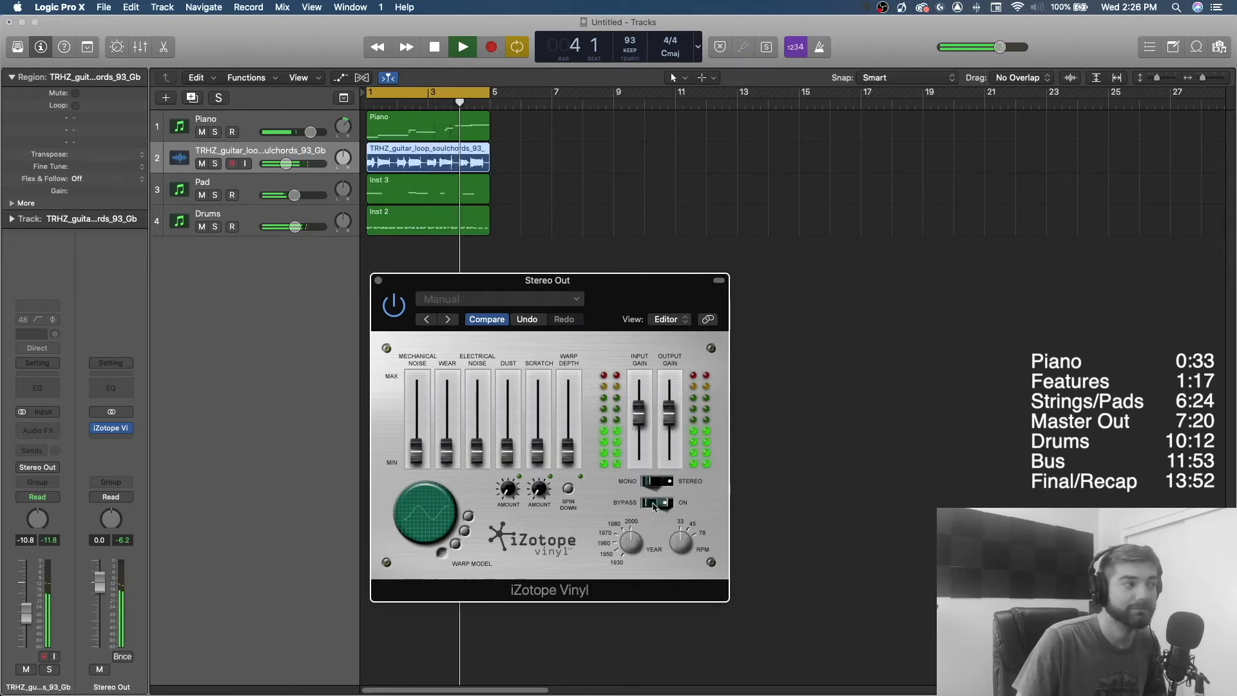
{"action": "left_click", "coordinate": [661, 504]}
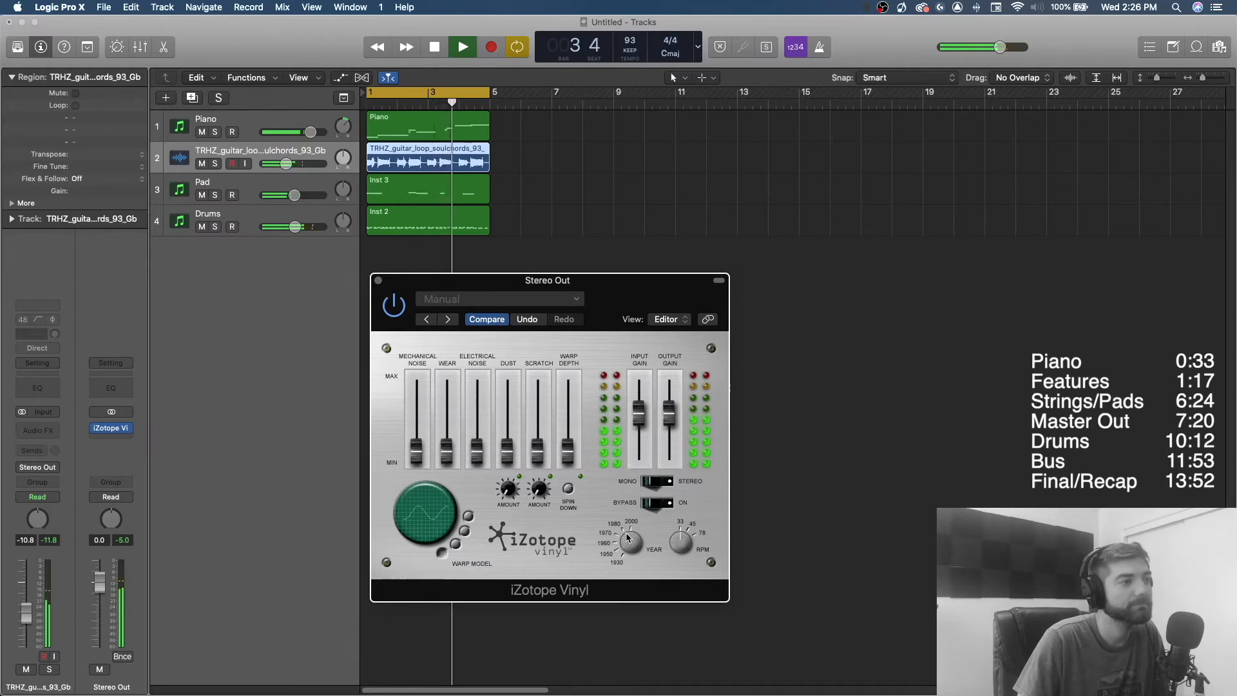
{"action": "key", "text": "space"}
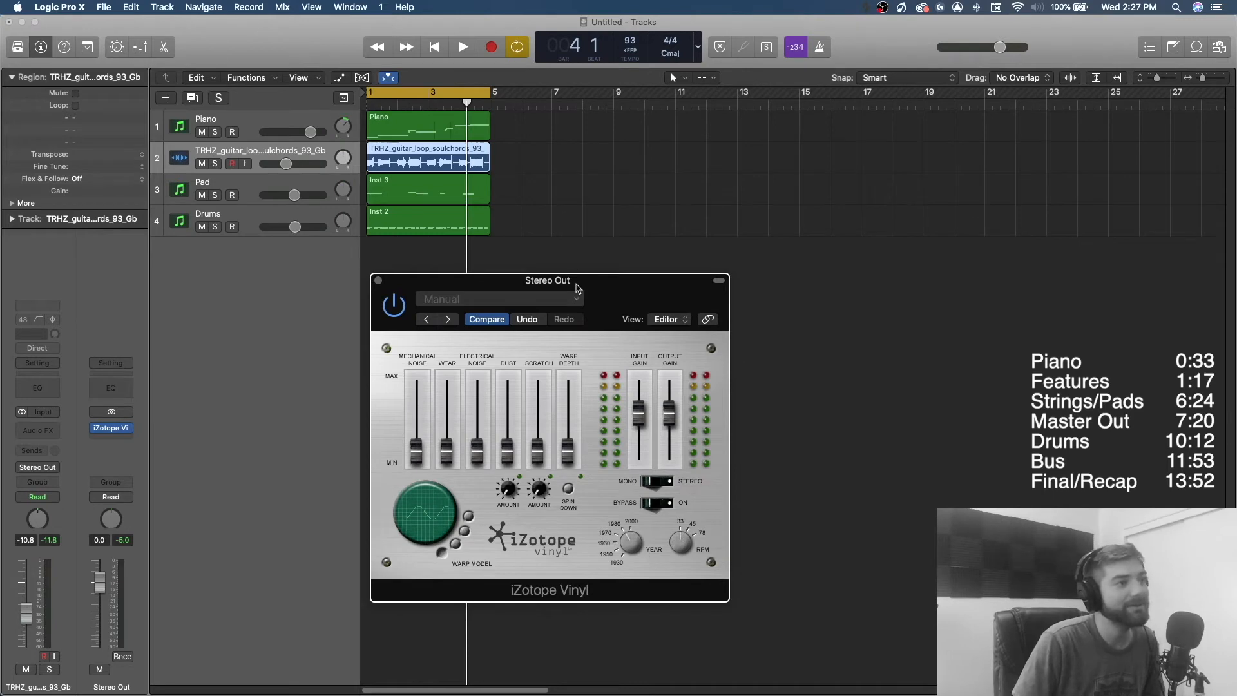
Audition Wear on the Stereo Out during playback, starting high, reducing it to 56% and settling at about a quarter
{"action": "left_click_drag", "start_coordinate": [576, 288], "coordinate": [557, 284]}
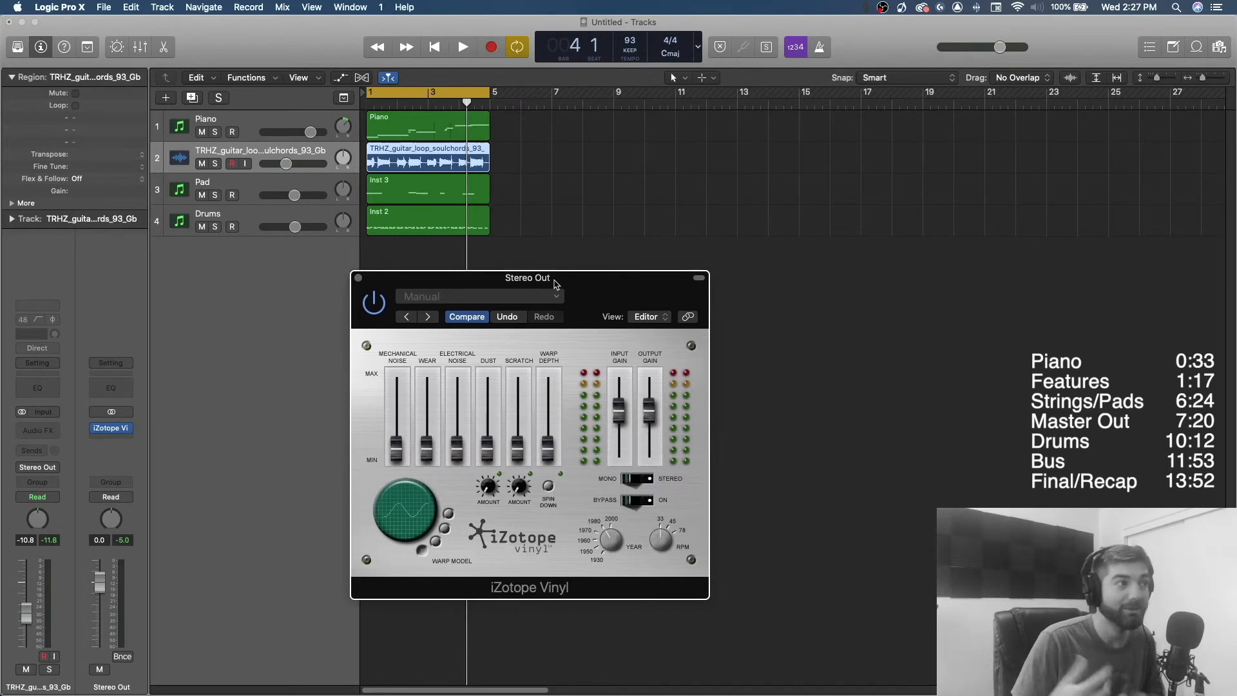
{"action": "key", "text": "space"}
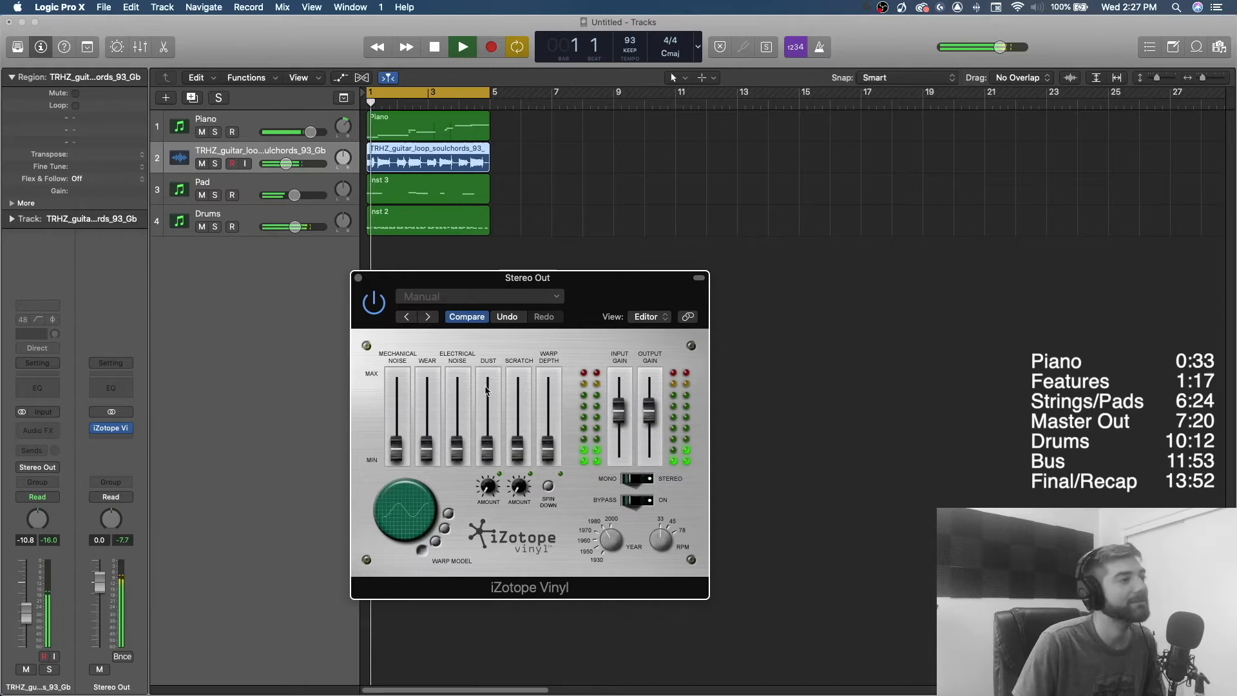
{"action": "left_click_drag", "start_coordinate": [426, 444], "coordinate": [432, 400]}
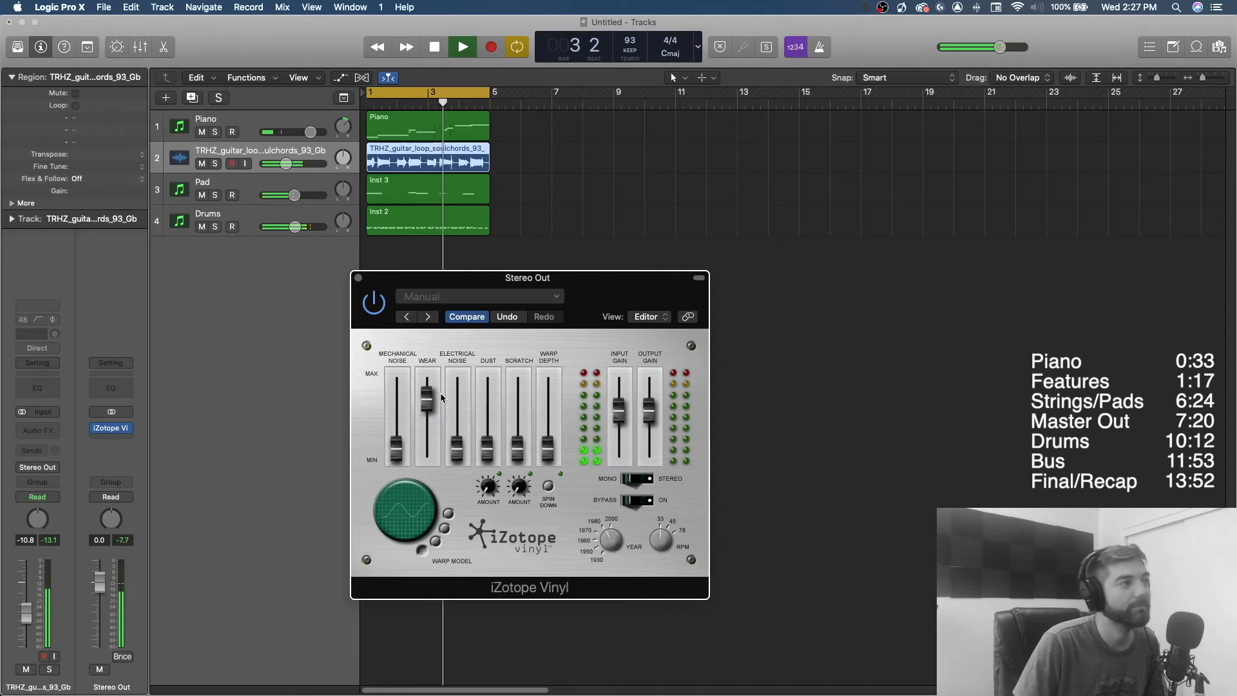
{"action": "key", "text": "space"}
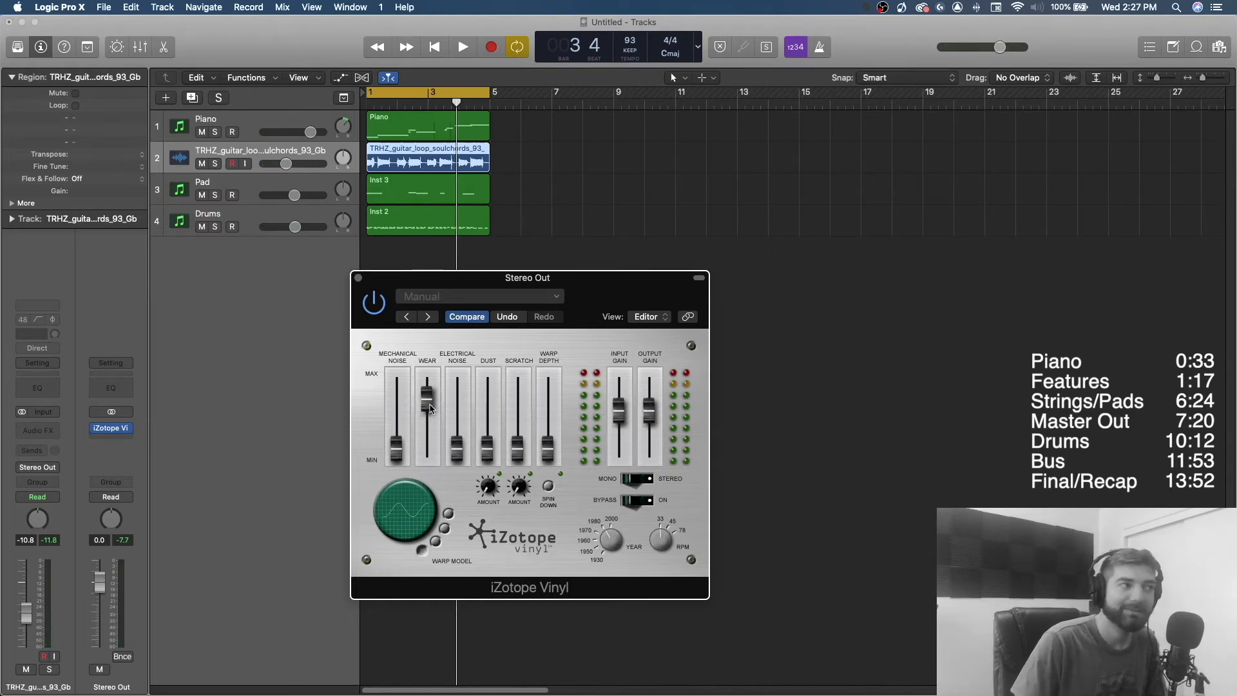
{"action": "left_click_drag", "start_coordinate": [430, 409], "coordinate": [431, 422]}
{"action": "key", "text": "space"}
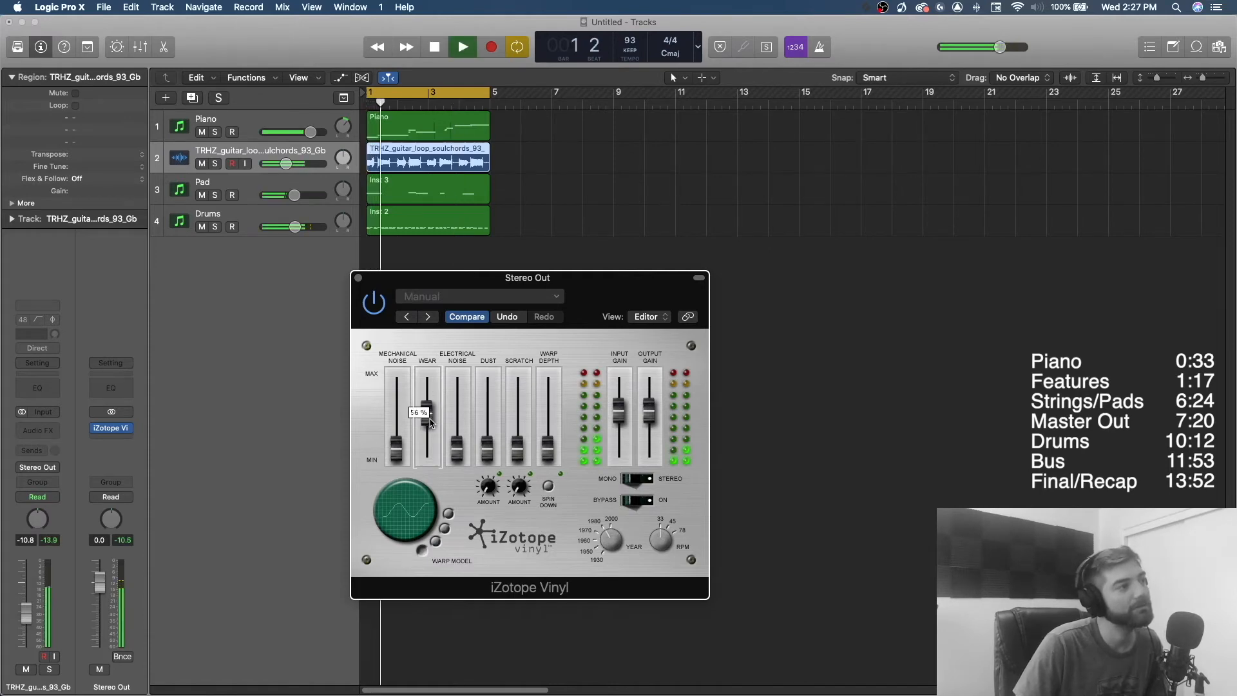
{"action": "key", "text": "space"}
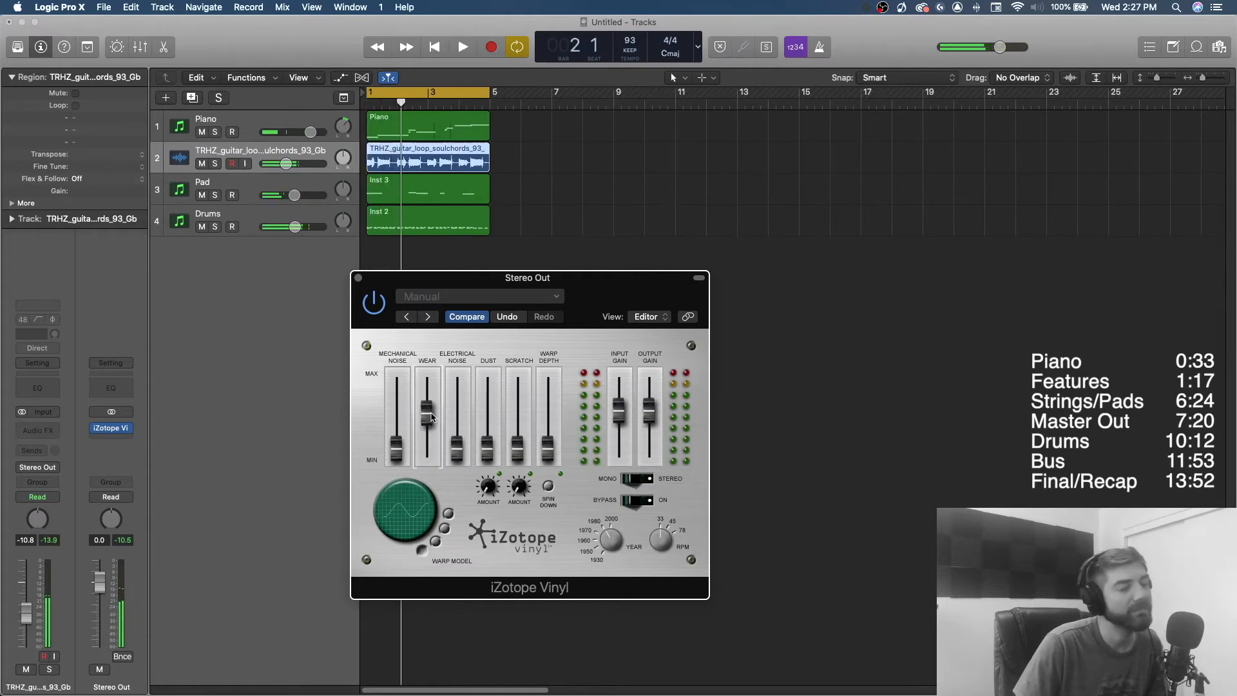
{"action": "key", "text": "space"}
{"action": "mouse_move", "coordinate": [431, 413]}
{"action": "left_mouse_down"}
{"action": "mouse_move", "coordinate": [428, 393]}
{"action": "mouse_move", "coordinate": [430, 451]}
{"action": "mouse_move", "coordinate": [423, 385]}
{"action": "mouse_move", "coordinate": [432, 435]}
{"action": "left_mouse_up"}
{"action": "key", "text": "space"}
{"action": "key", "text": "space"}
Raise Warp Depth slightly on the Stereo Out Vinyl and lower the Piano track's volume a touch during playback
{"action": "left_click_drag", "start_coordinate": [551, 456], "coordinate": [554, 440]}
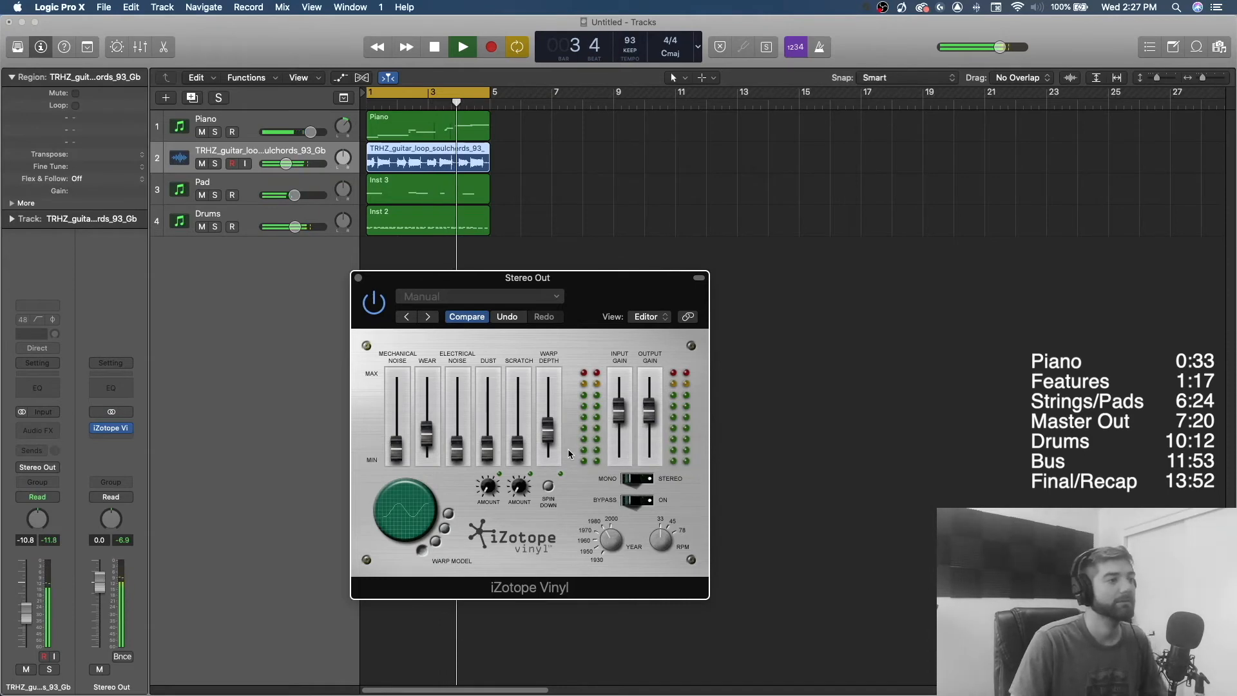
{"action": "left_click_drag", "start_coordinate": [311, 132], "coordinate": [308, 132]}
{"action": "key", "text": "space"}
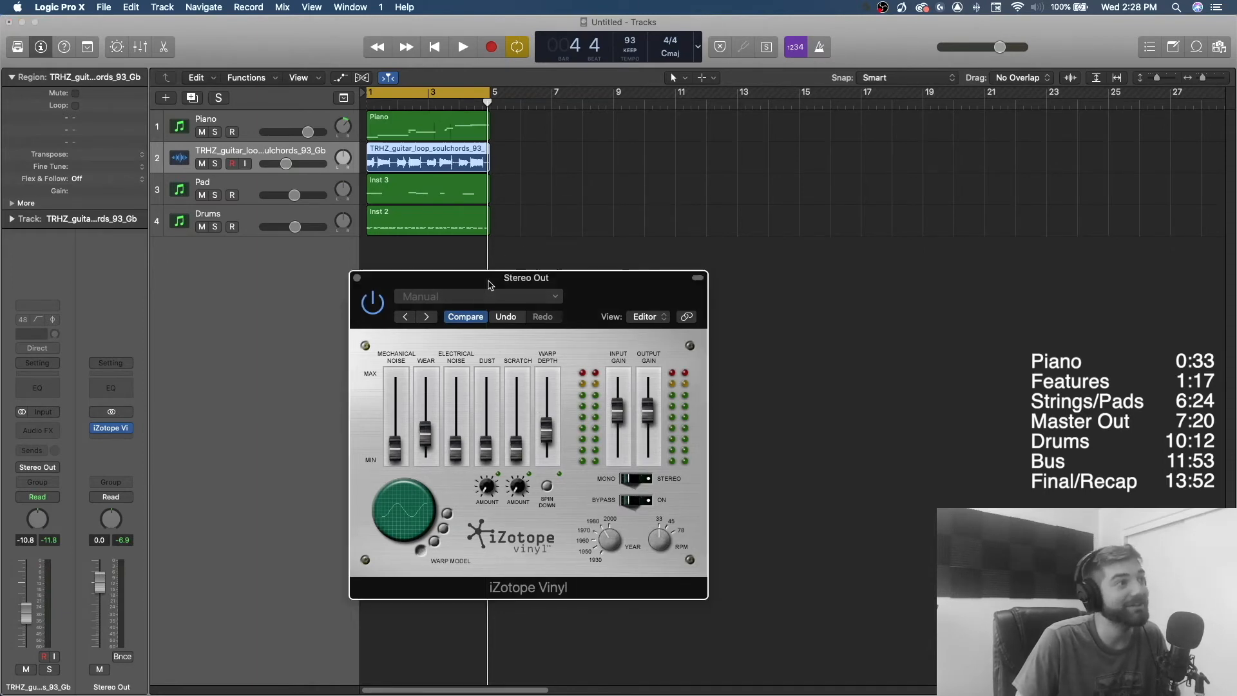
Reduce Wear a little more, then sweep Warp Depth to near maximum and bring it back to a low setting
{"action": "left_click_drag", "start_coordinate": [490, 282], "coordinate": [476, 278]}
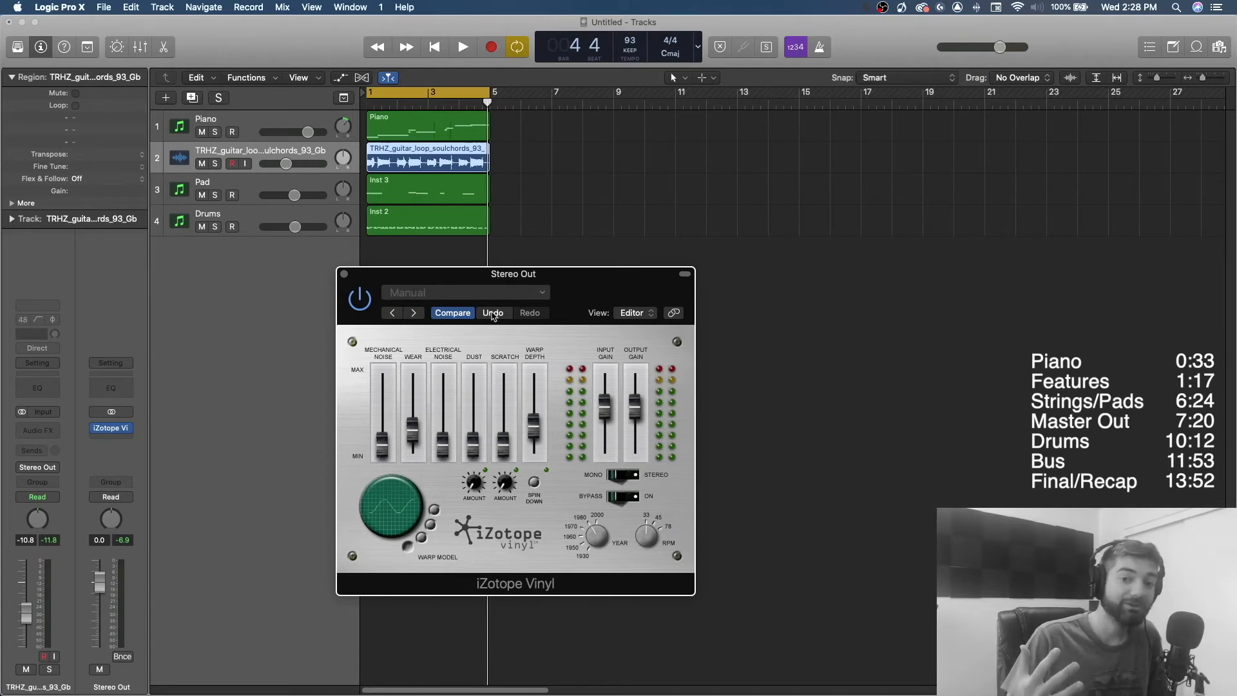
{"action": "left_click_drag", "start_coordinate": [425, 438], "coordinate": [425, 445]}
{"action": "left_click_drag", "start_coordinate": [537, 438], "coordinate": [536, 398]}
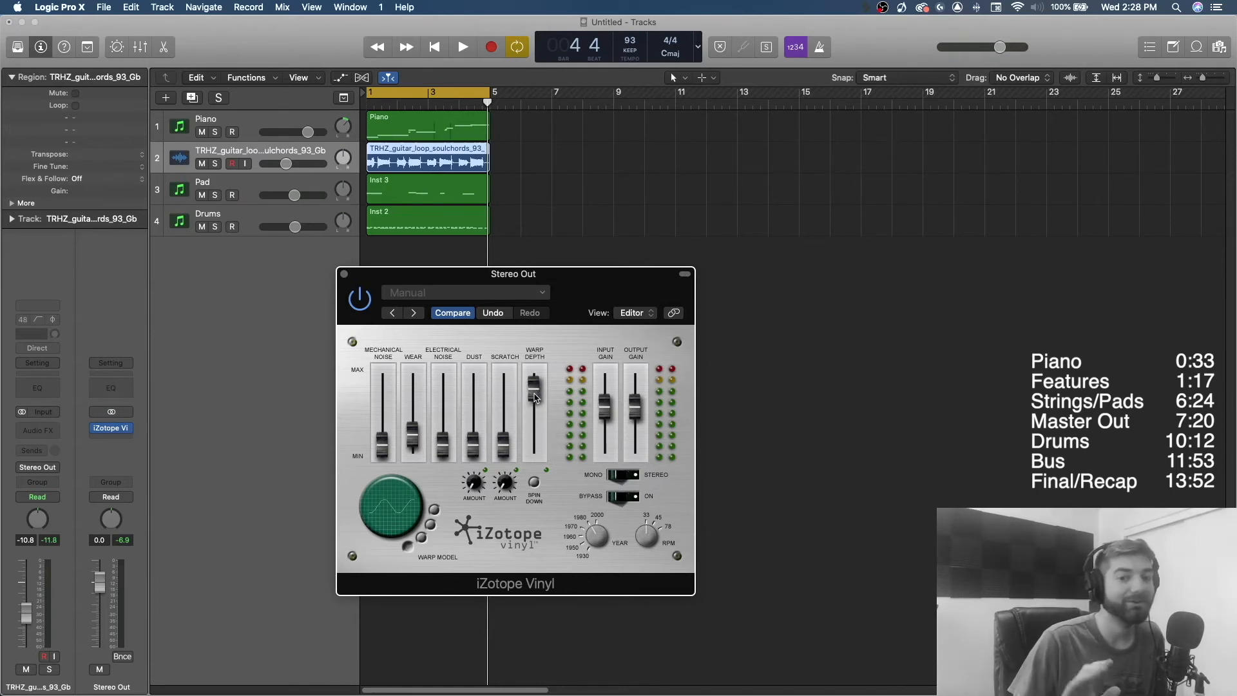
{"action": "left_click_drag", "start_coordinate": [535, 397], "coordinate": [535, 433]}
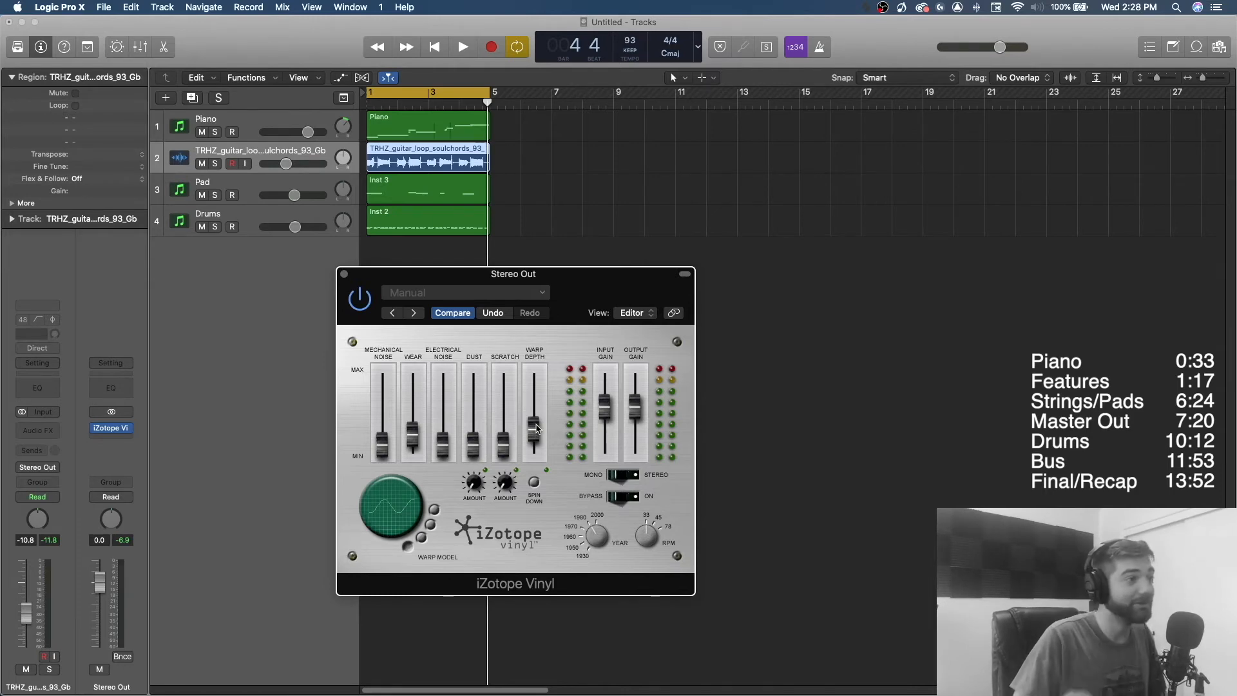
Raise Dust and set Scratch to -19.2 dB, then try a higher Mechanical Noise level and lower it again
{"action": "left_click_drag", "start_coordinate": [564, 298], "coordinate": [562, 302]}
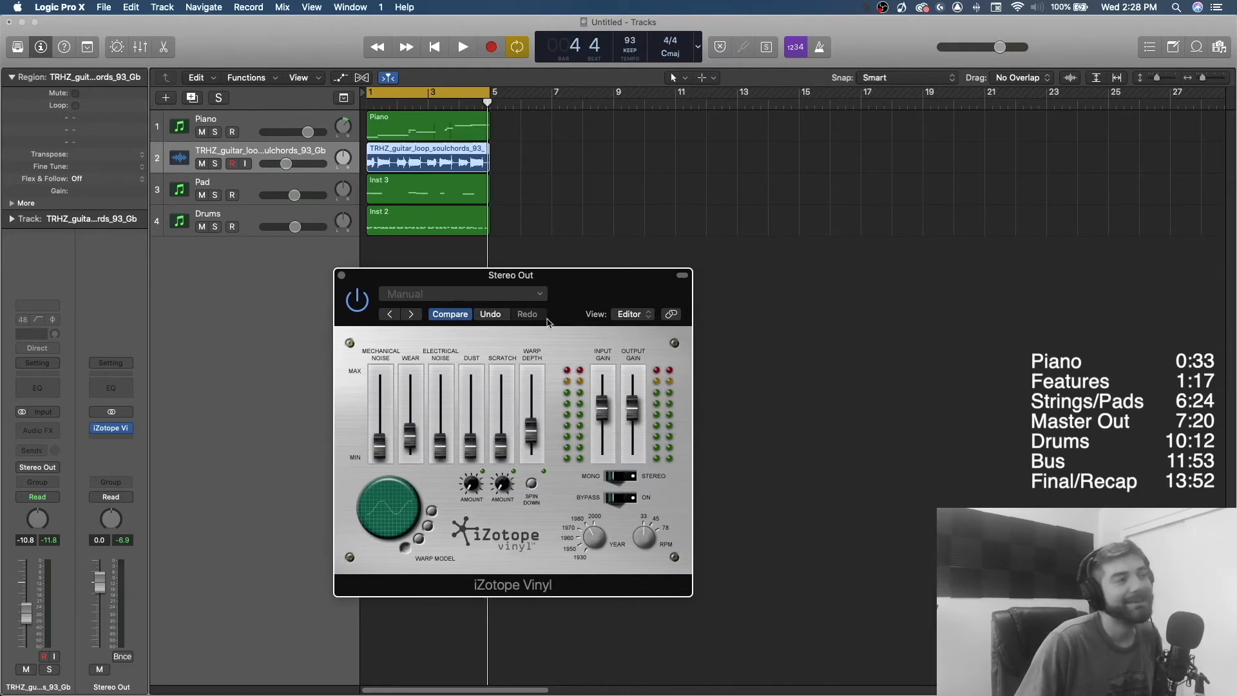
{"action": "left_click_drag", "start_coordinate": [471, 452], "coordinate": [501, 422]}
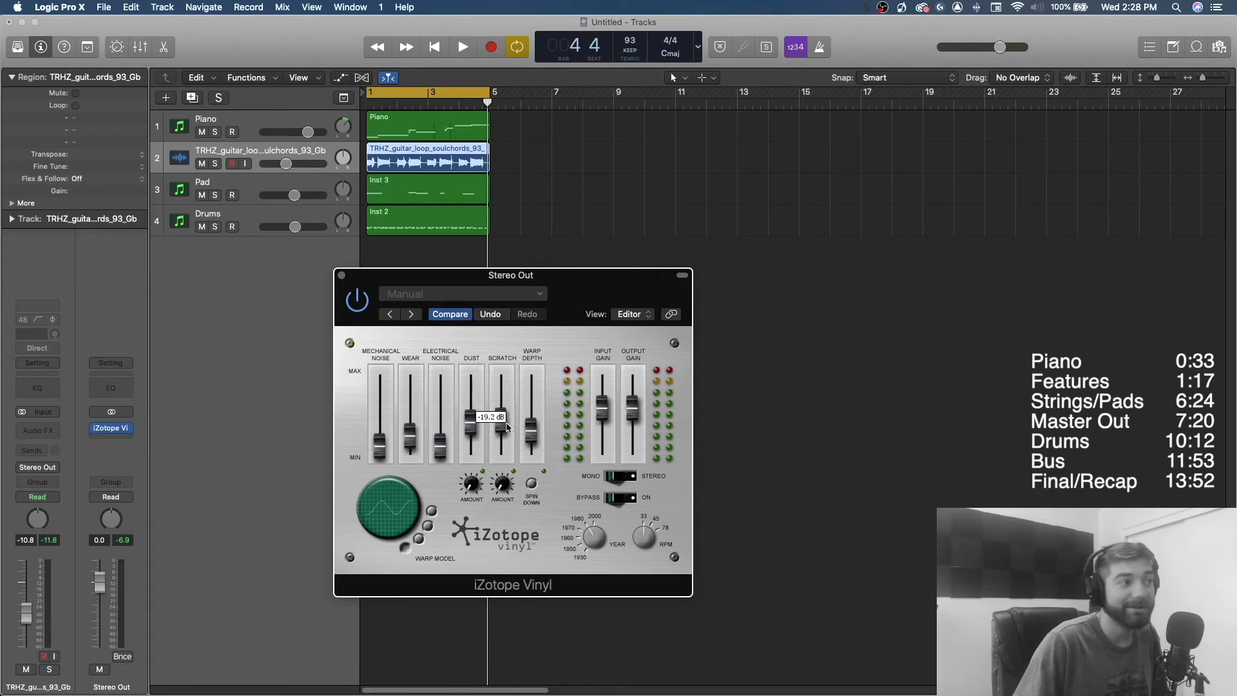
{"action": "mouse_move", "coordinate": [385, 449]}
{"action": "left_mouse_down"}
{"action": "mouse_move", "coordinate": [386, 418]}
{"action": "mouse_move", "coordinate": [445, 445]}
{"action": "mouse_move", "coordinate": [444, 421]}
{"action": "mouse_move", "coordinate": [440, 453]}
{"action": "mouse_move", "coordinate": [386, 425]}
{"action": "left_mouse_up"}
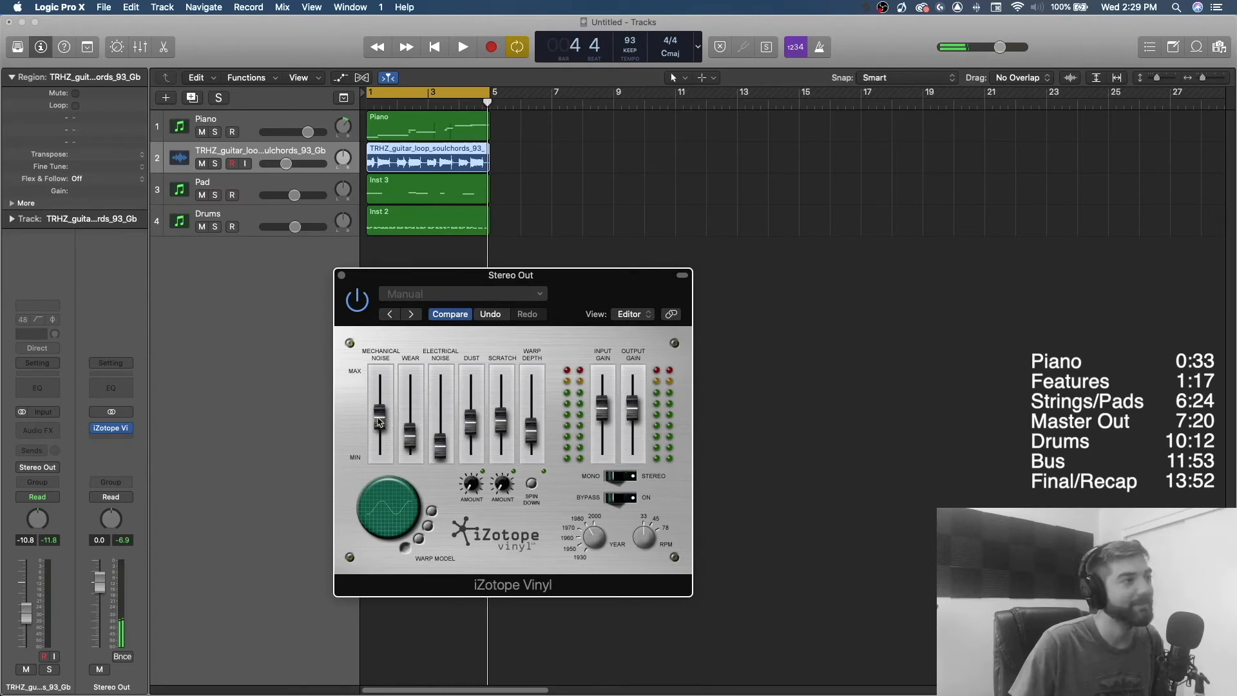
{"action": "left_click_drag", "start_coordinate": [379, 422], "coordinate": [379, 454]}
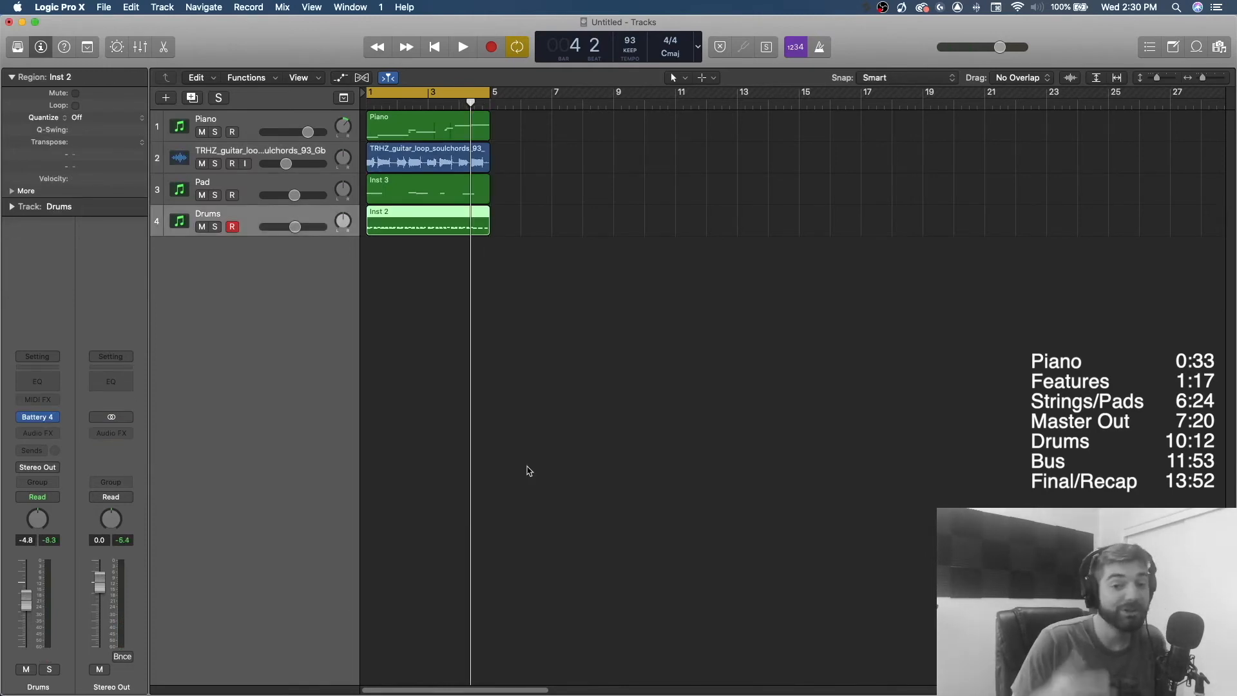
Solo the Drums track, insert iZotope Vinyl as its audio effect and move the plug-in window to the middle of the workspace
{"action": "left_click", "coordinate": [215, 227]}
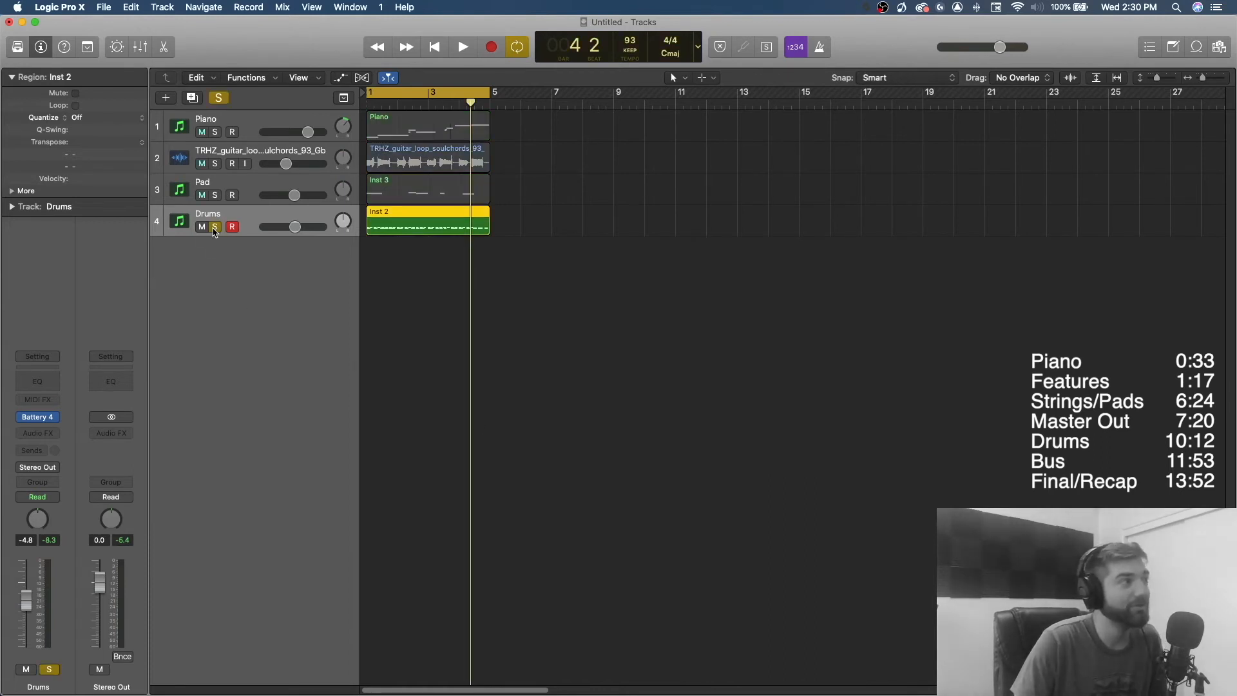
{"action": "left_click", "coordinate": [40, 435]}
{"action": "mouse_move", "coordinate": [53, 675]}
{"action": "mouse_move", "coordinate": [45, 465]}
{"action": "left_click", "coordinate": [142, 465]}
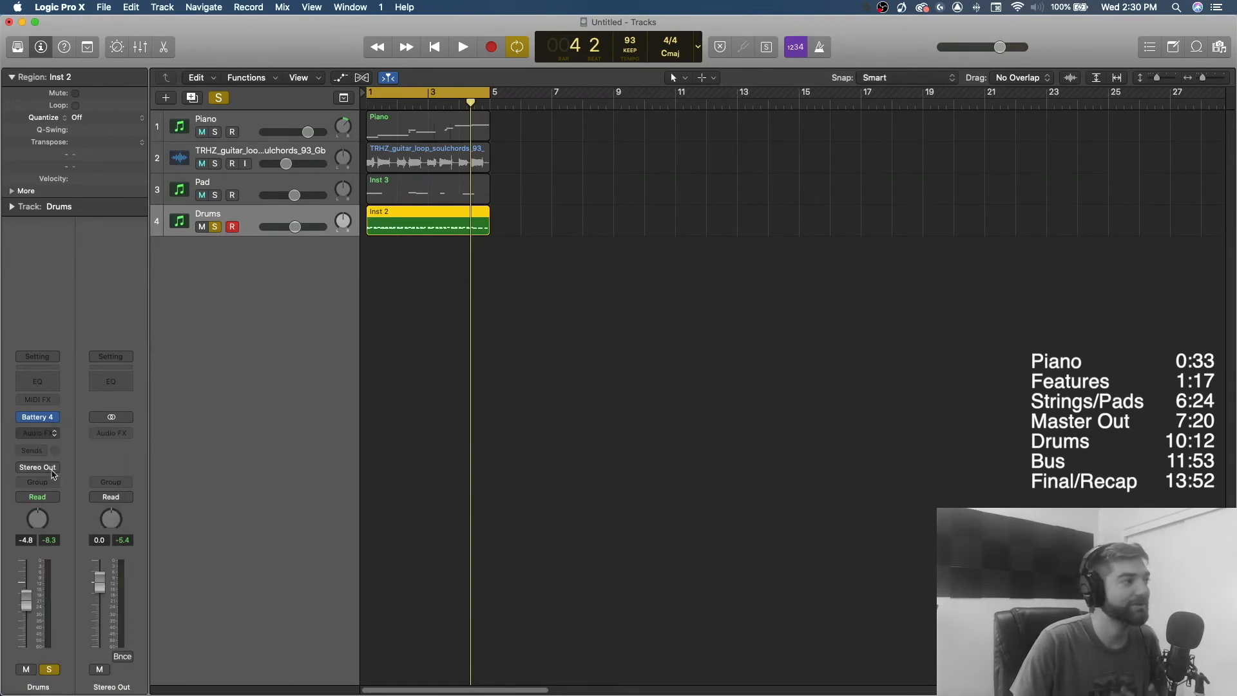
{"action": "left_click_drag", "start_coordinate": [266, 46], "coordinate": [552, 309]}
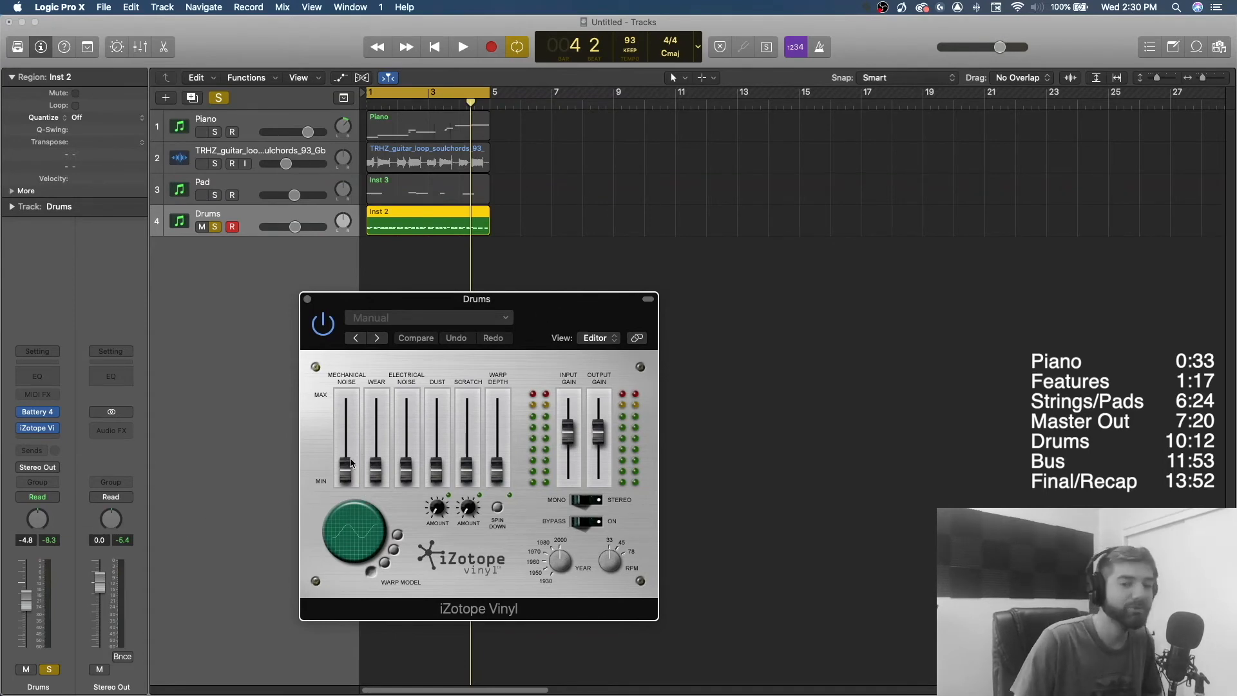
Raise Mechanical Noise to a low-to-moderate level and Wear slightly above minimum in the Drums Vinyl
{"action": "left_click_drag", "start_coordinate": [345, 477], "coordinate": [348, 462]}
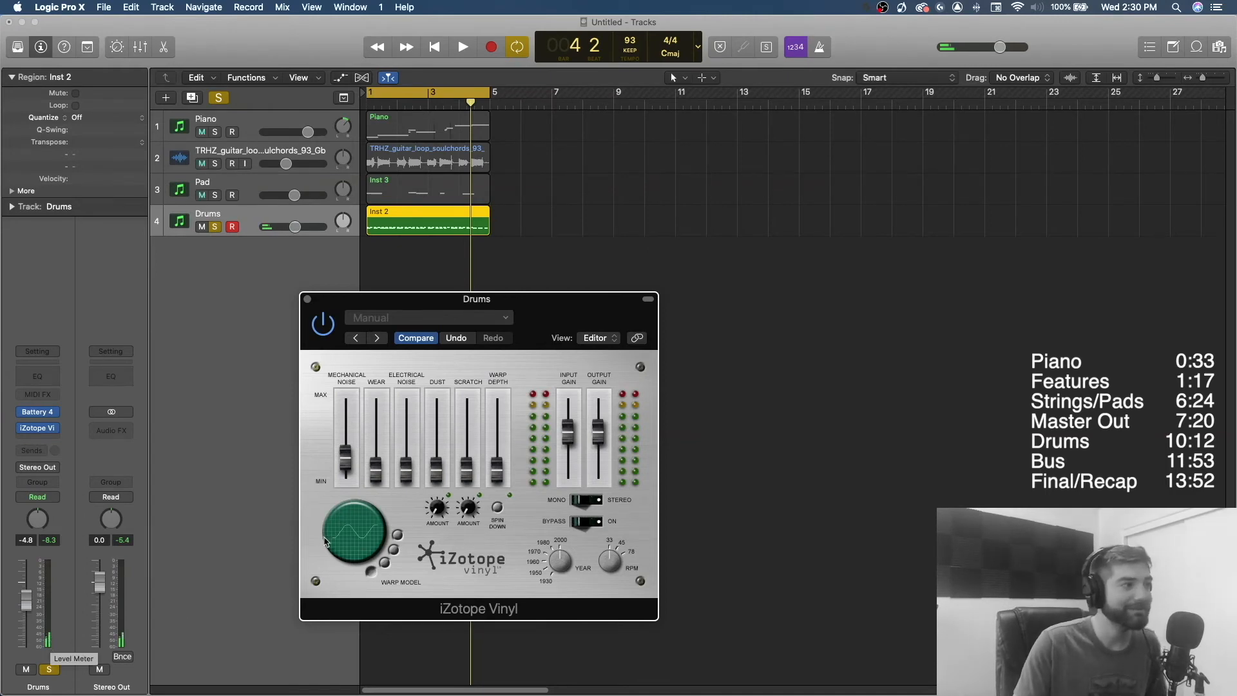
{"action": "left_click", "coordinate": [351, 467]}
{"action": "left_click_drag", "start_coordinate": [351, 466], "coordinate": [351, 464]}
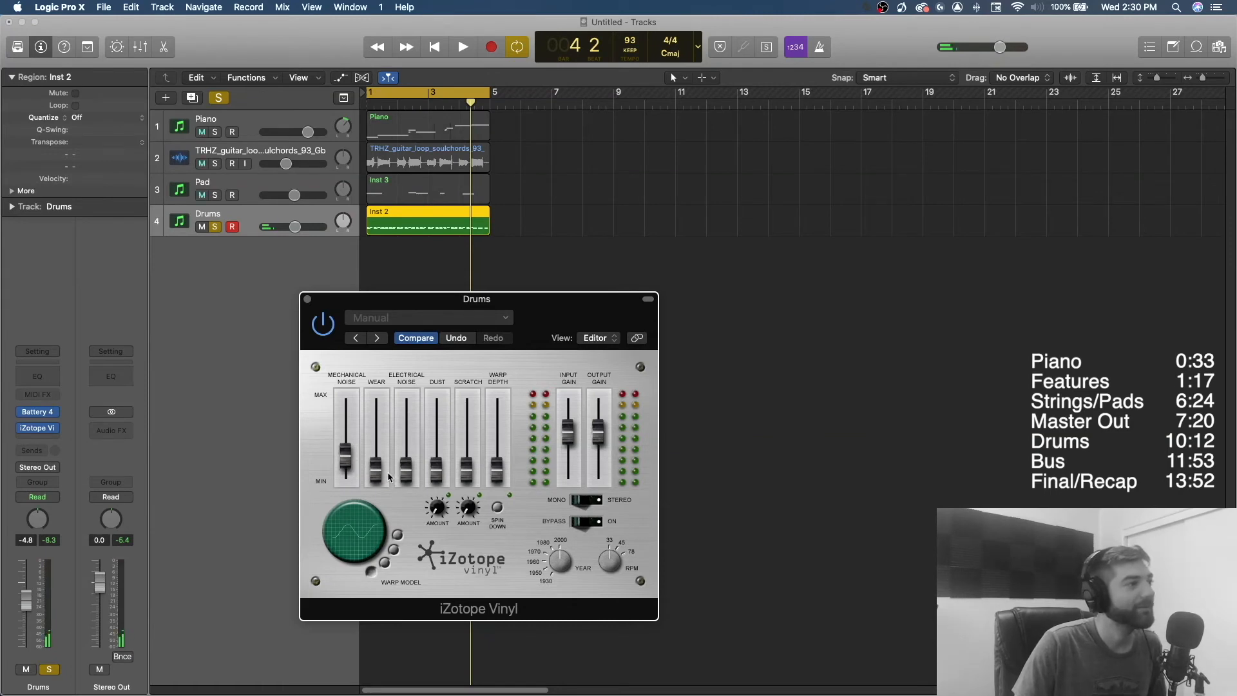
{"action": "left_click_drag", "start_coordinate": [383, 476], "coordinate": [383, 461]}
Adjust the Dust Amount and raise Dust to a little below halfway on the Drums Vinyl, auditioning it during playback
{"action": "left_click", "coordinate": [436, 500]}
{"action": "left_click_drag", "start_coordinate": [436, 500], "coordinate": [432, 514]}
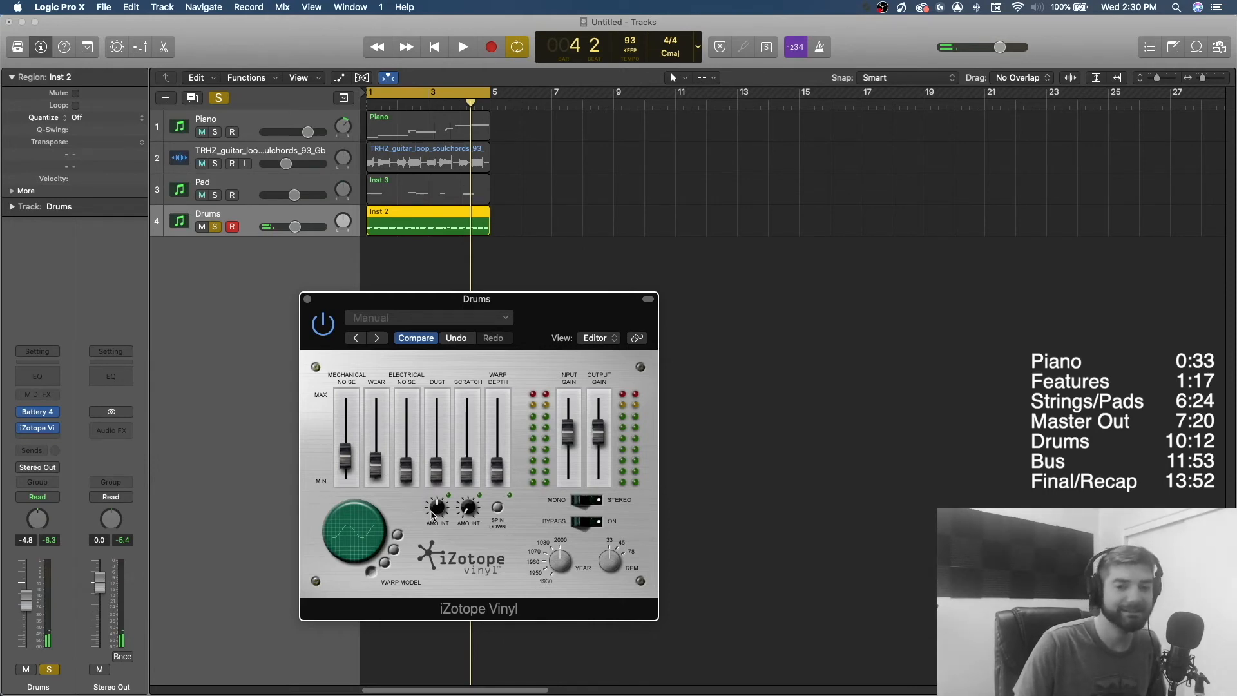
{"action": "left_click", "coordinate": [439, 468]}
{"action": "left_click_drag", "start_coordinate": [439, 468], "coordinate": [440, 455]}
{"action": "key", "text": "space"}
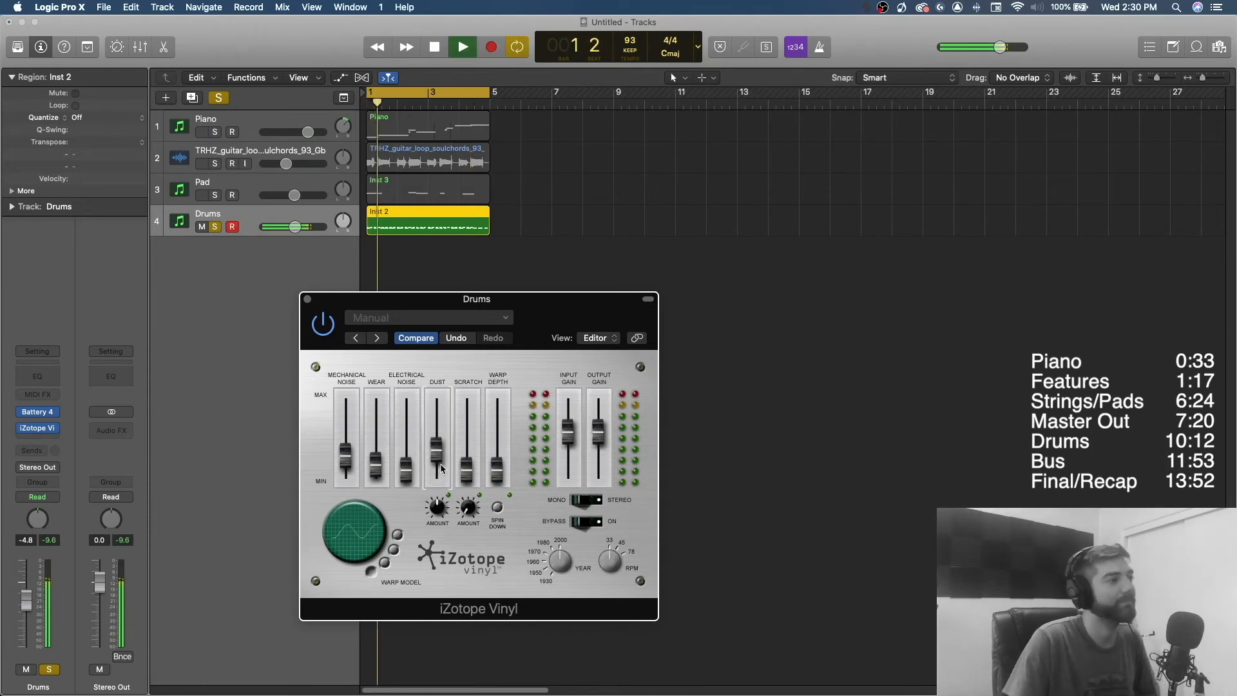
{"action": "left_click_drag", "start_coordinate": [437, 457], "coordinate": [437, 448]}
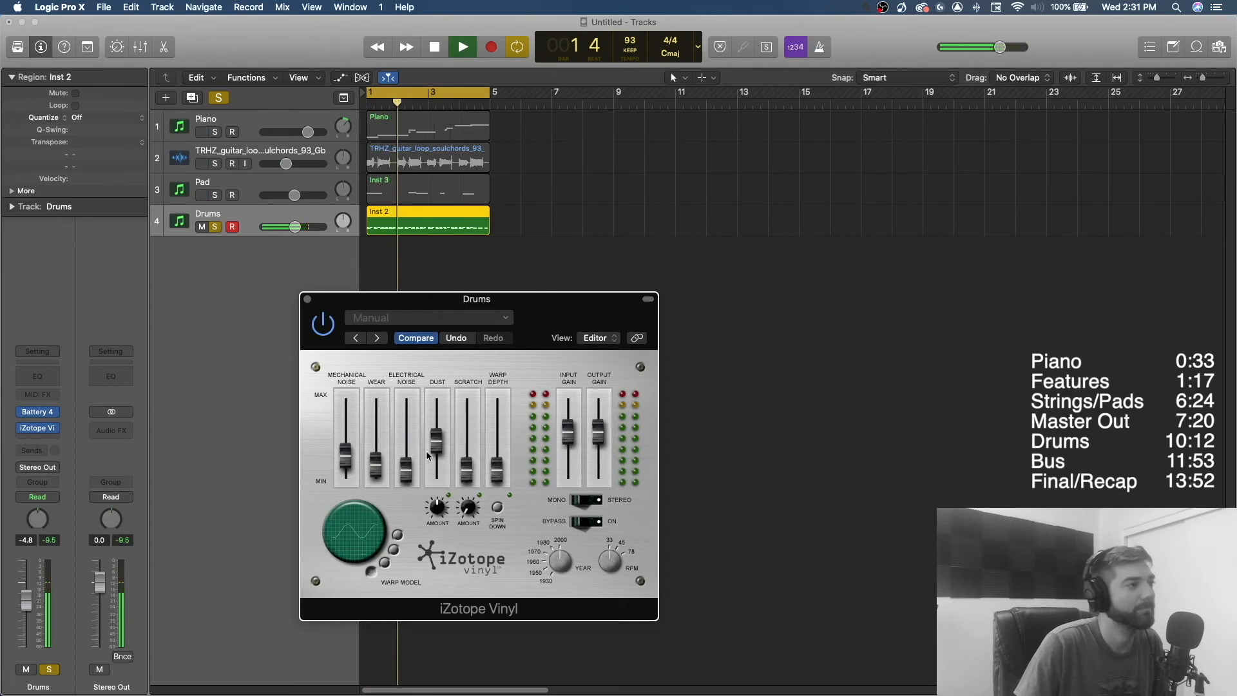
Compare the soloed drums with Vinyl bypassed and enabled during playback, finishing with it enabled and its window closed
{"action": "left_click", "coordinate": [323, 325]}
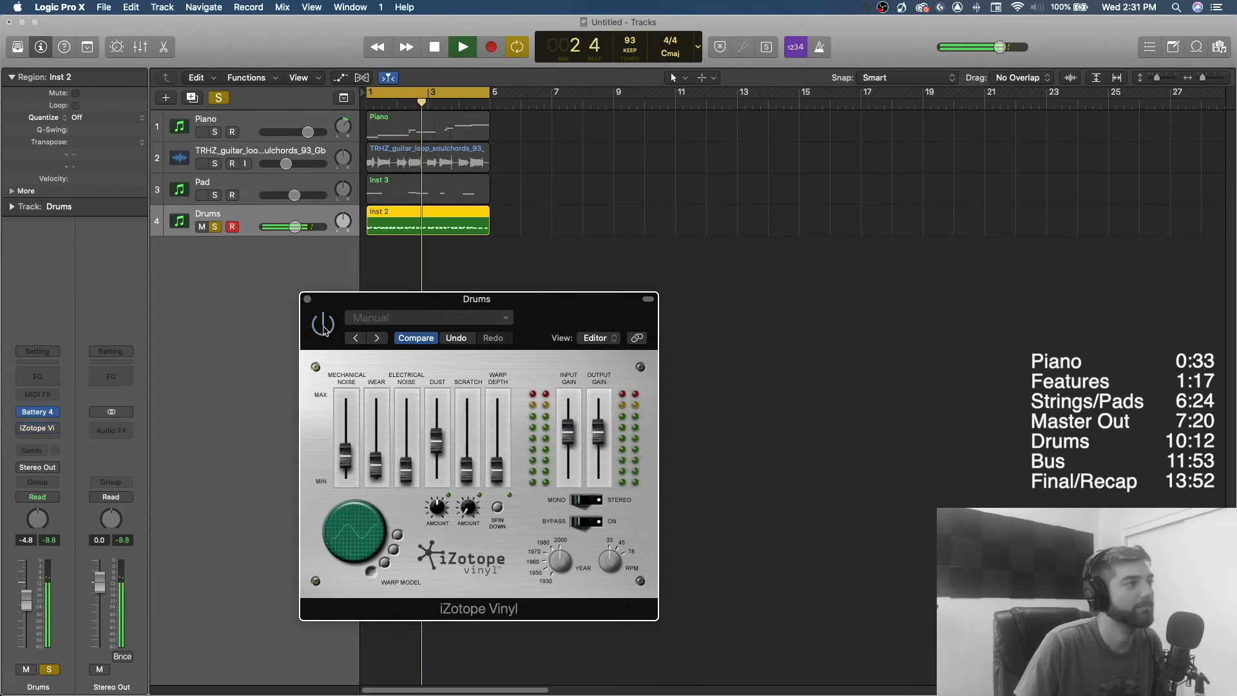
{"action": "key", "text": "space"}
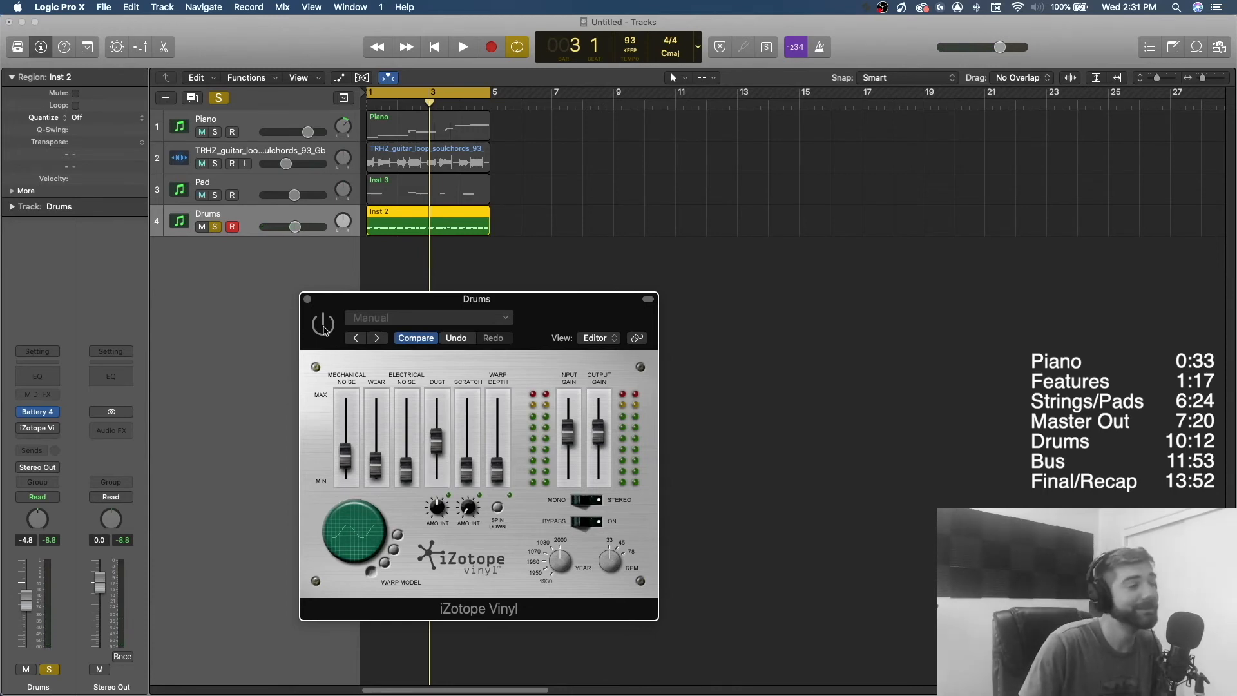
{"action": "left_click_drag", "start_coordinate": [354, 304], "coordinate": [340, 305]}
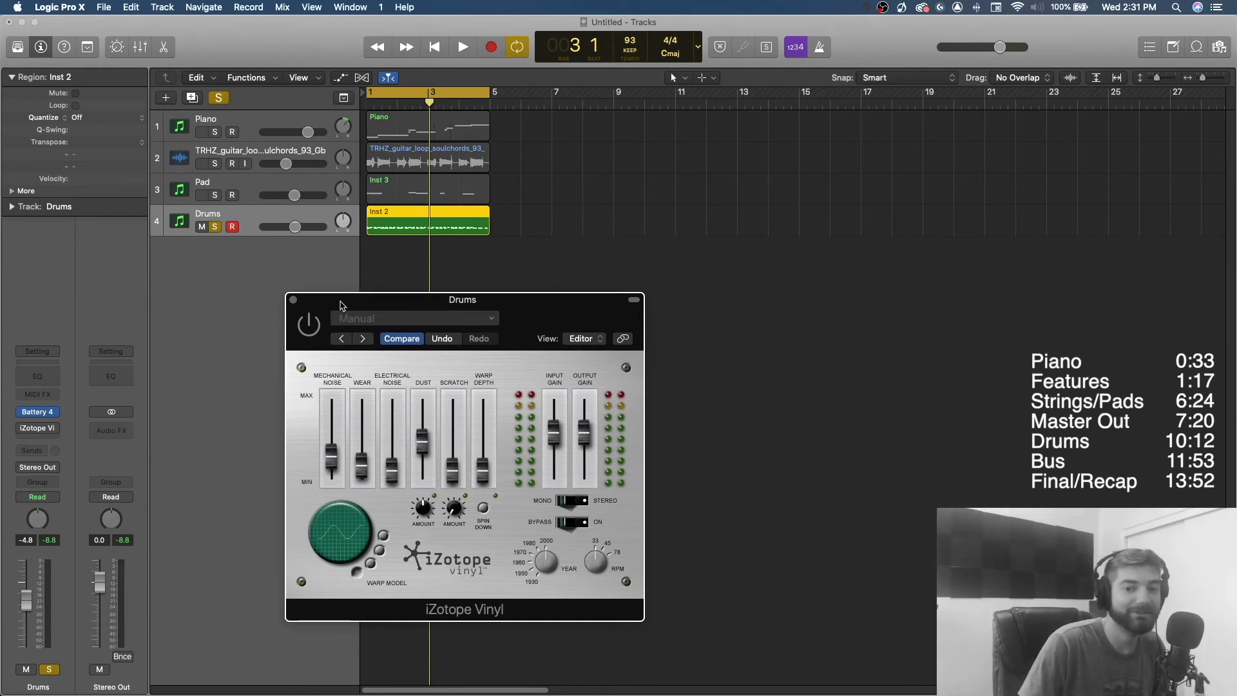
{"action": "key", "text": "space"}
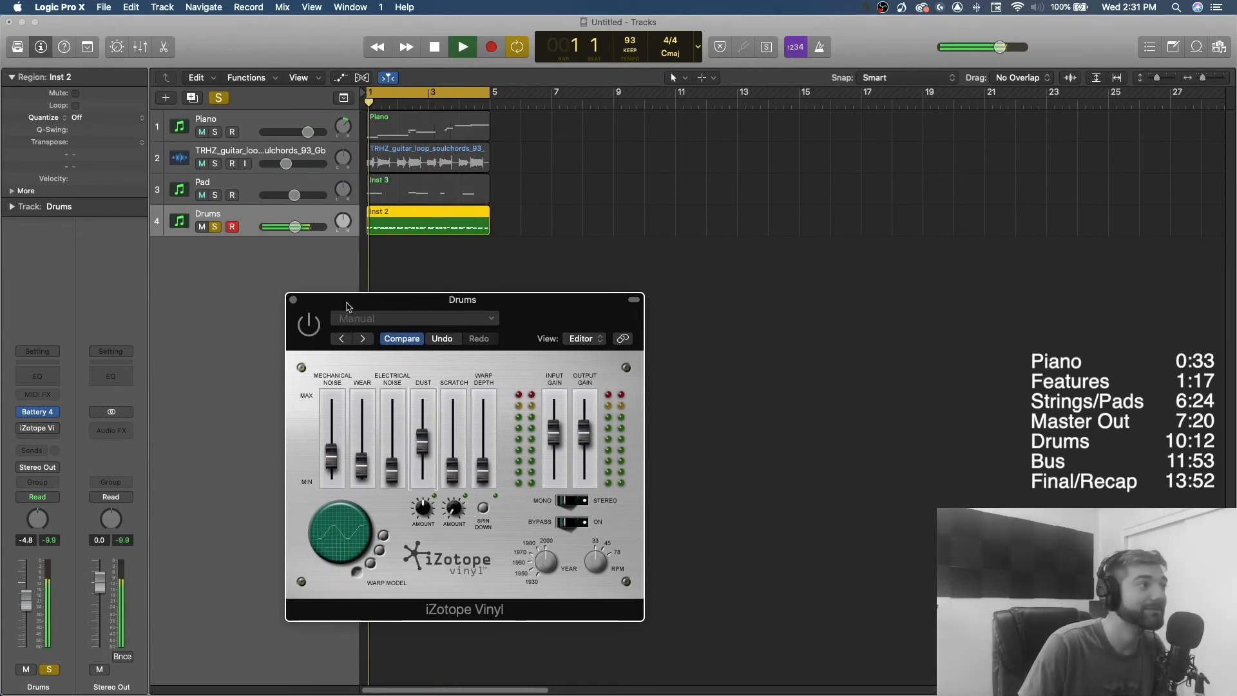
{"action": "left_click", "coordinate": [309, 324]}
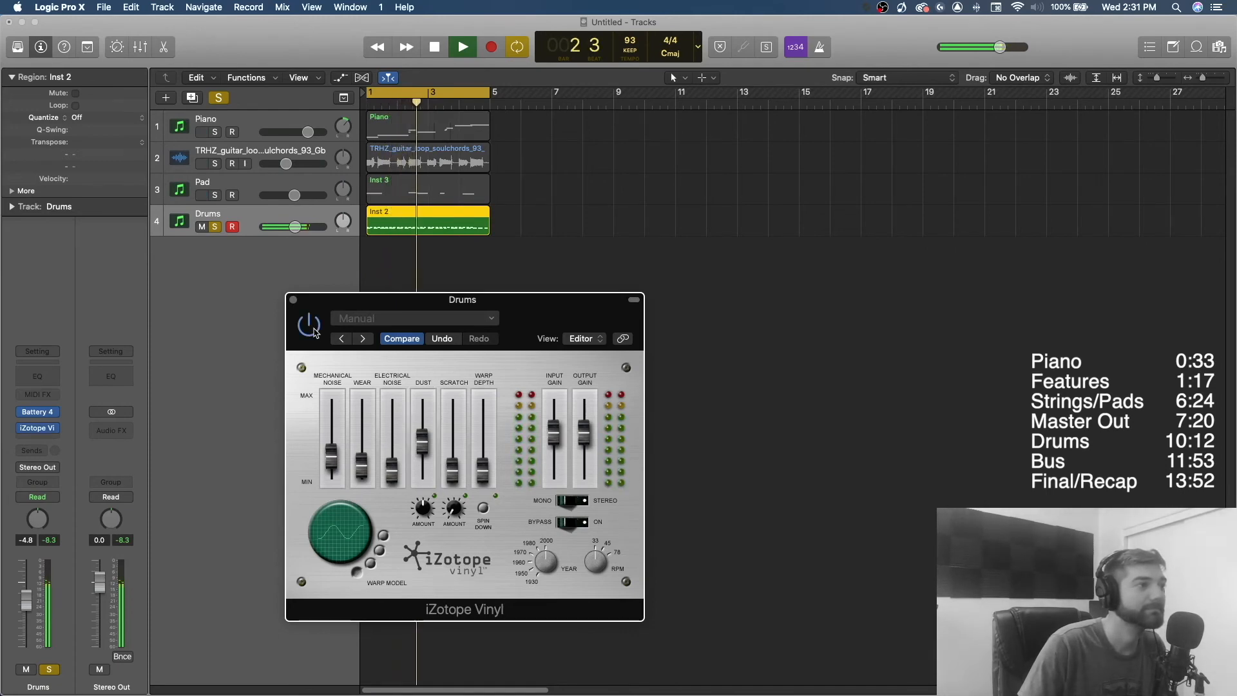
{"action": "left_click", "coordinate": [309, 326]}
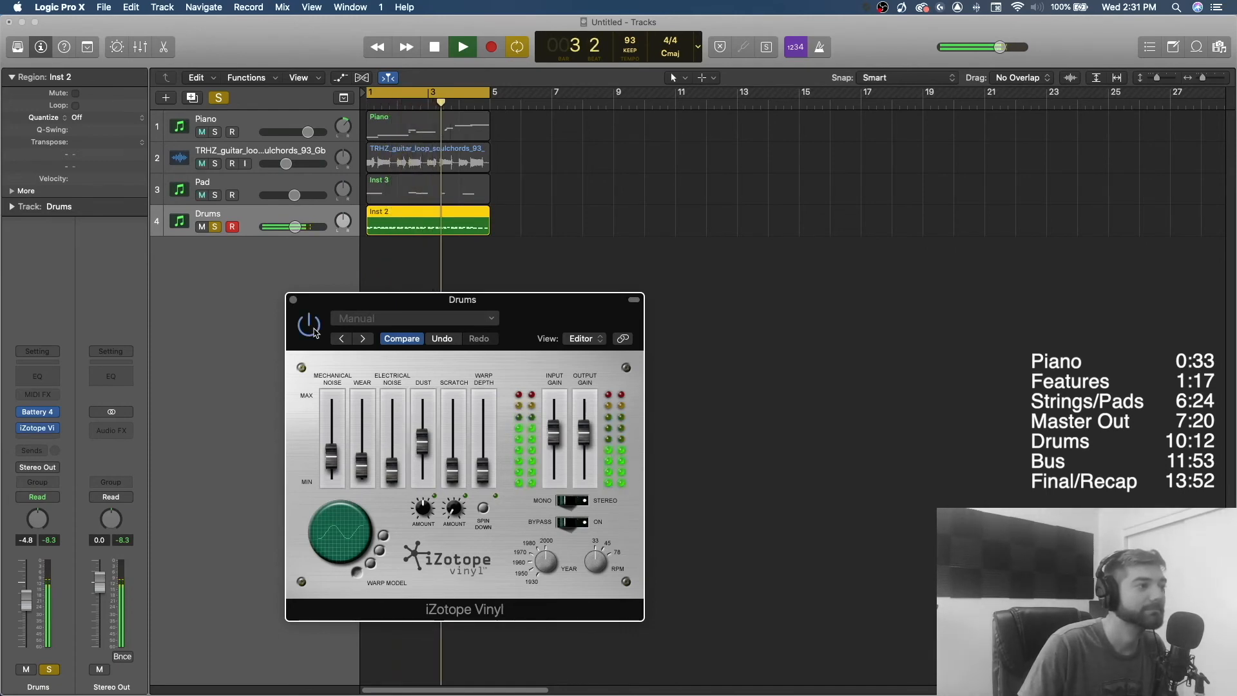
{"action": "left_click", "coordinate": [313, 330]}
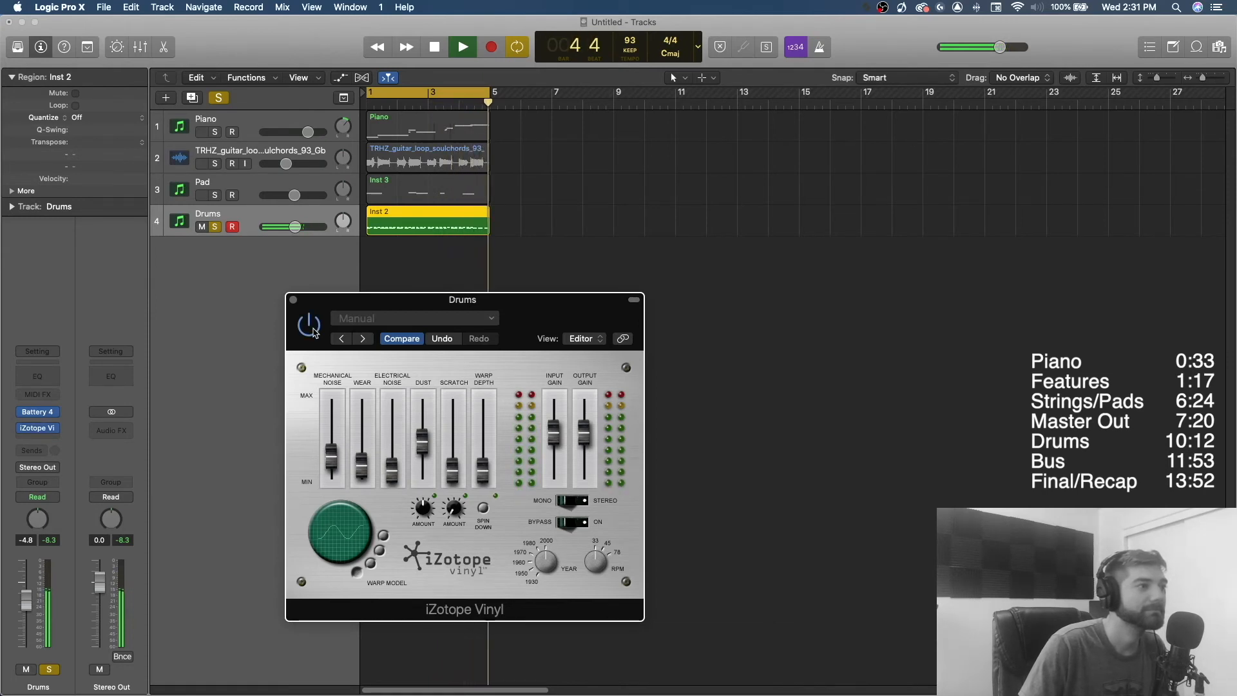
{"action": "key", "text": "space"}
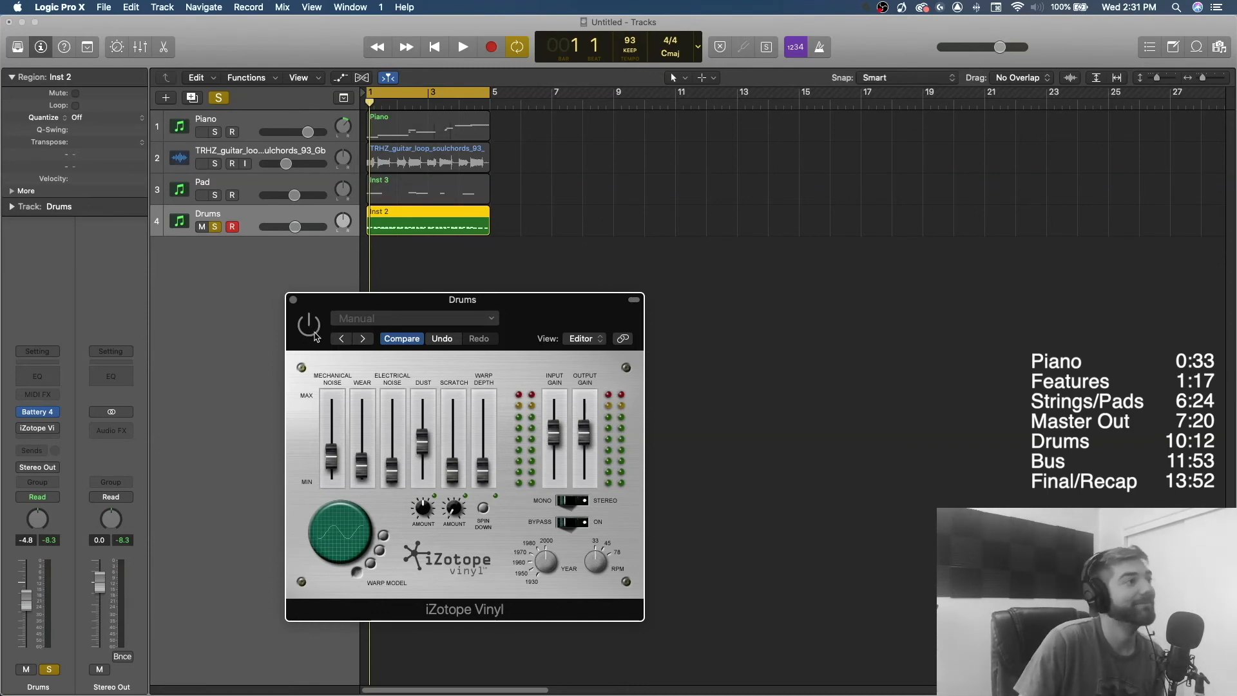
{"action": "left_click", "coordinate": [309, 324]}
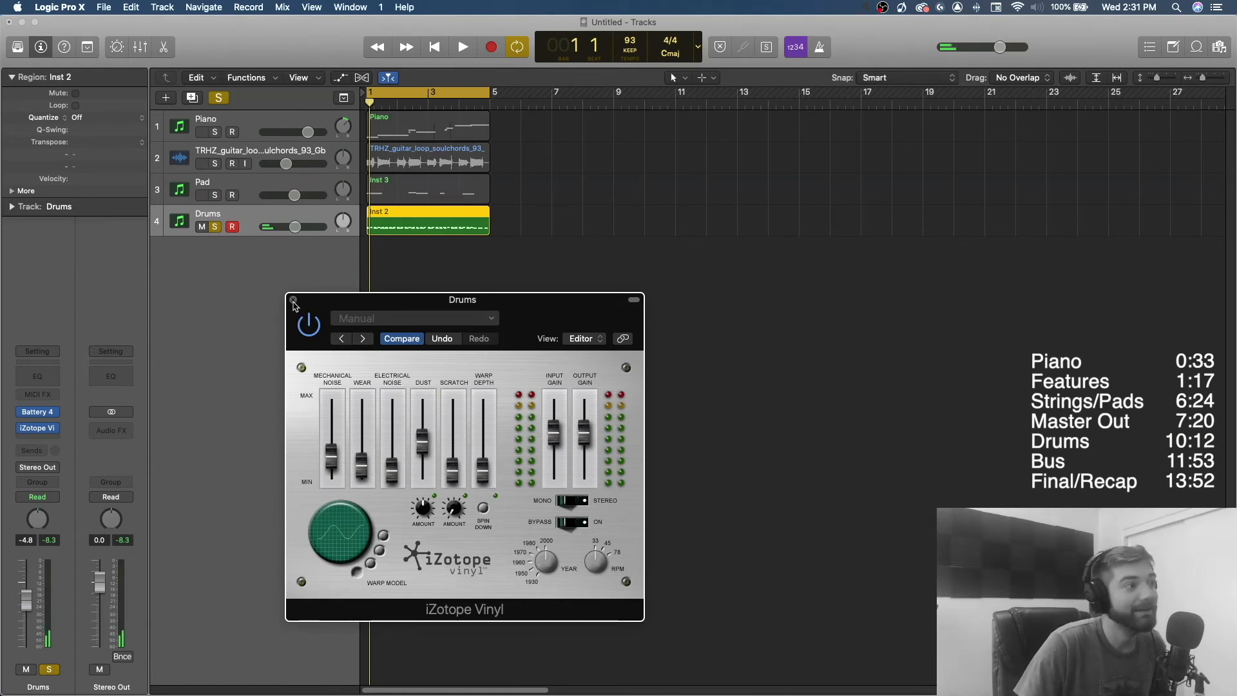
{"action": "left_click", "coordinate": [293, 300]}
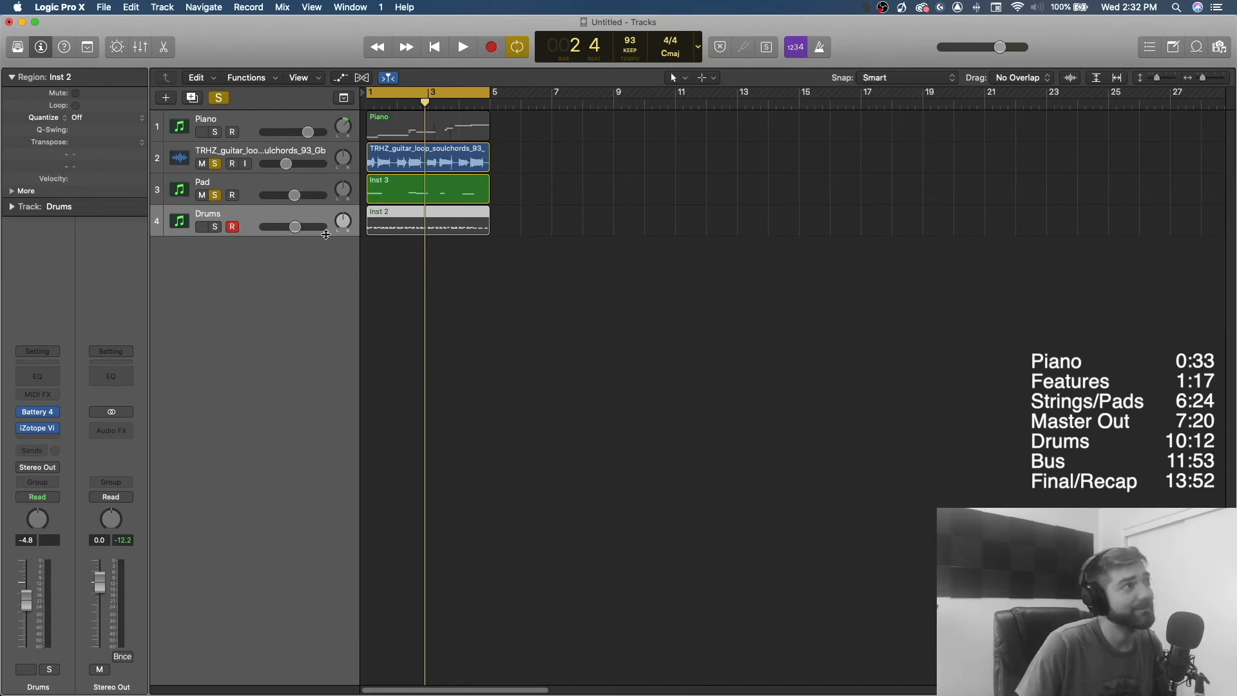
Review the effects on the Piano and Drums tracks, briefly opening and closing the Vinyl on Drums
{"action": "left_click", "coordinate": [260, 128]}
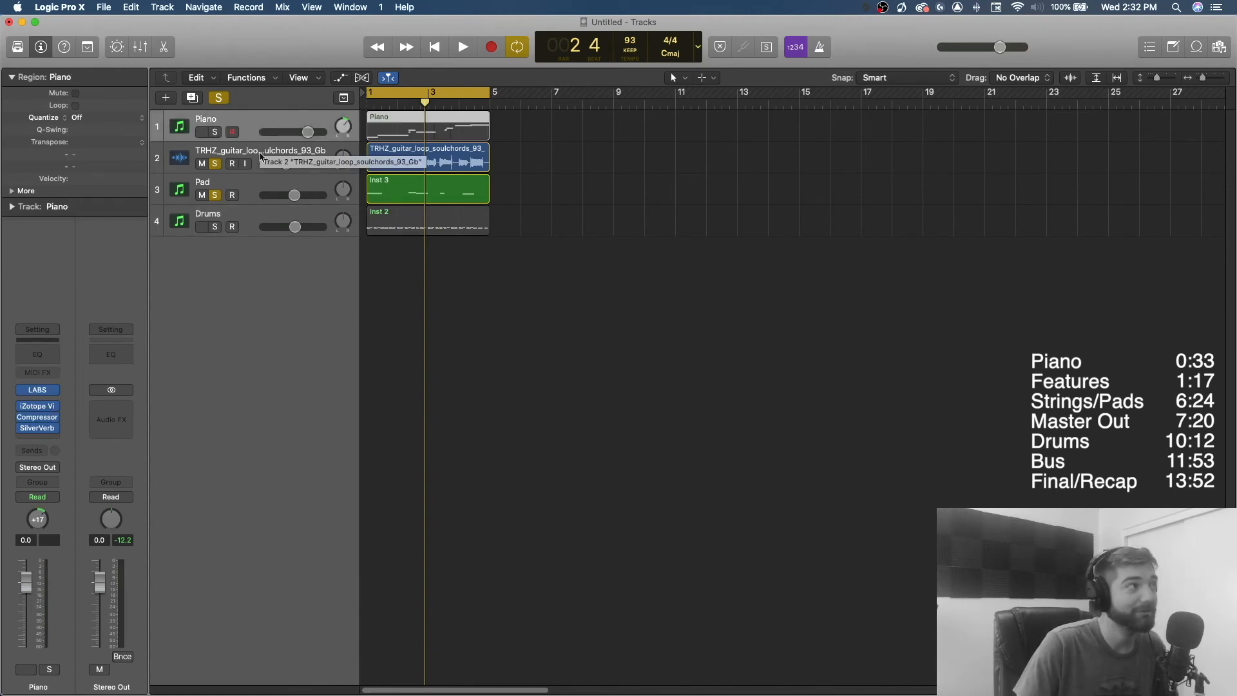
{"action": "left_click", "coordinate": [261, 222]}
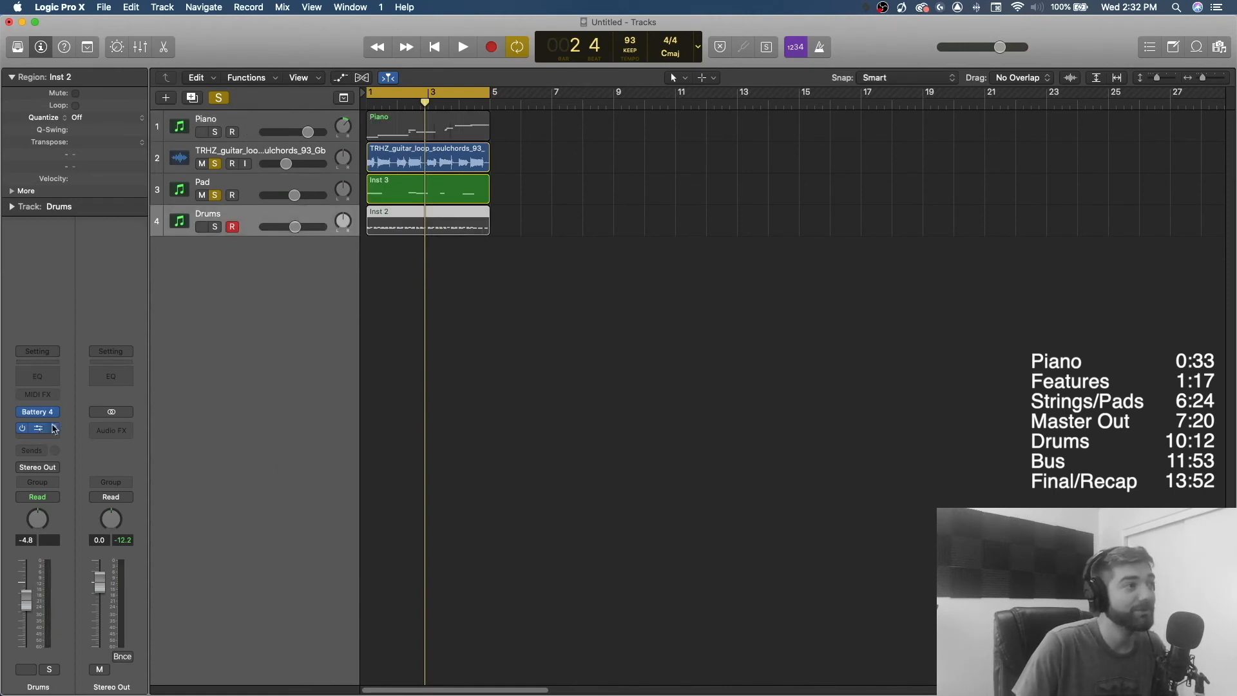
{"action": "left_click", "coordinate": [37, 428]}
{"action": "left_click", "coordinate": [290, 296]}
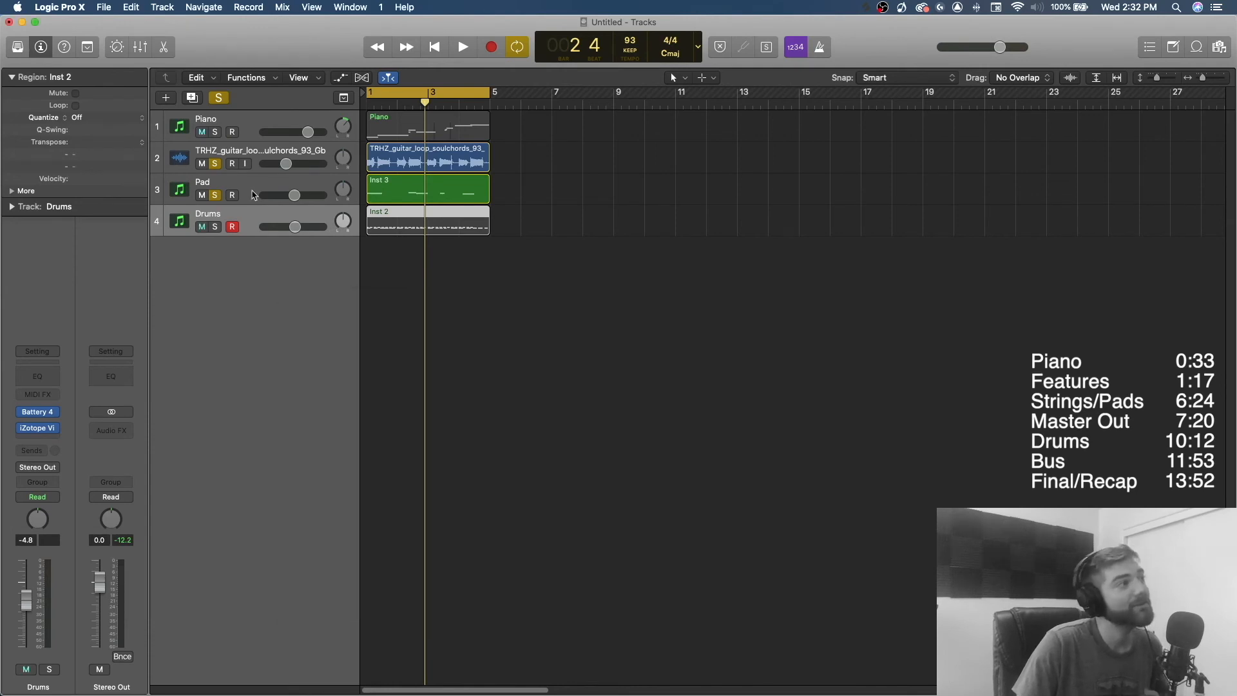
Add a Bus 1 send to the Pad track and raise its send level to 0.0 dB
{"action": "left_click", "coordinate": [259, 201]}
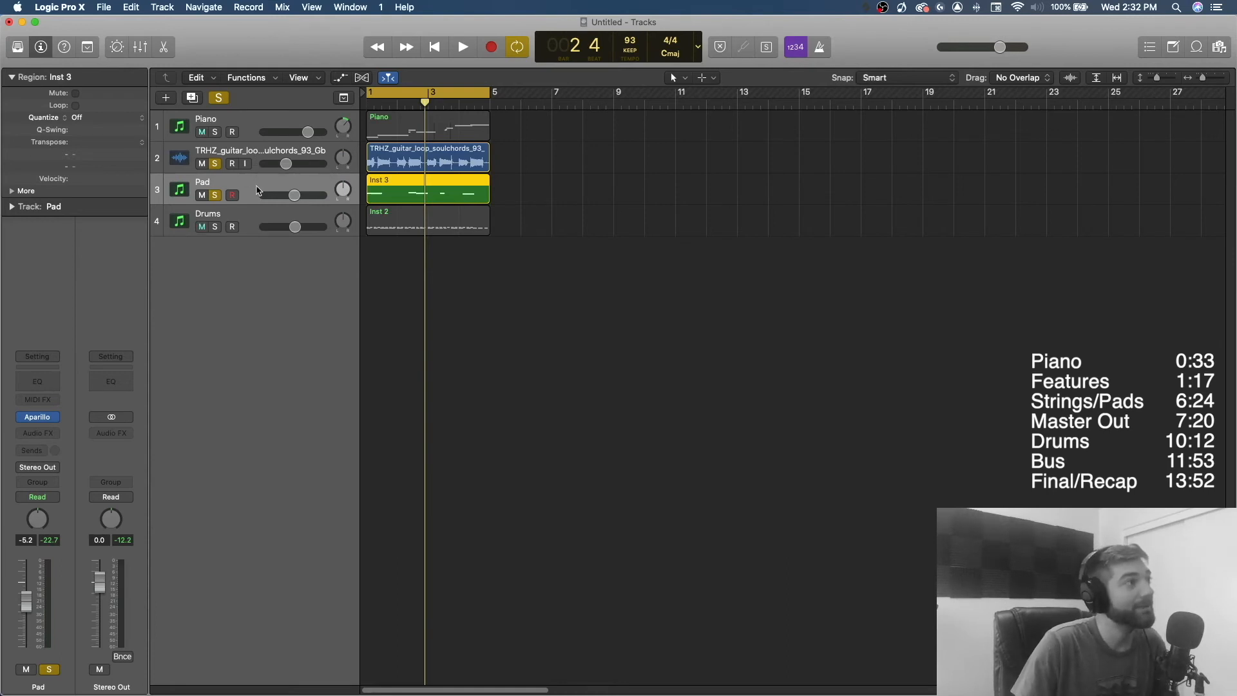
{"action": "left_click", "coordinate": [32, 450]}
{"action": "mouse_move", "coordinate": [51, 473]}
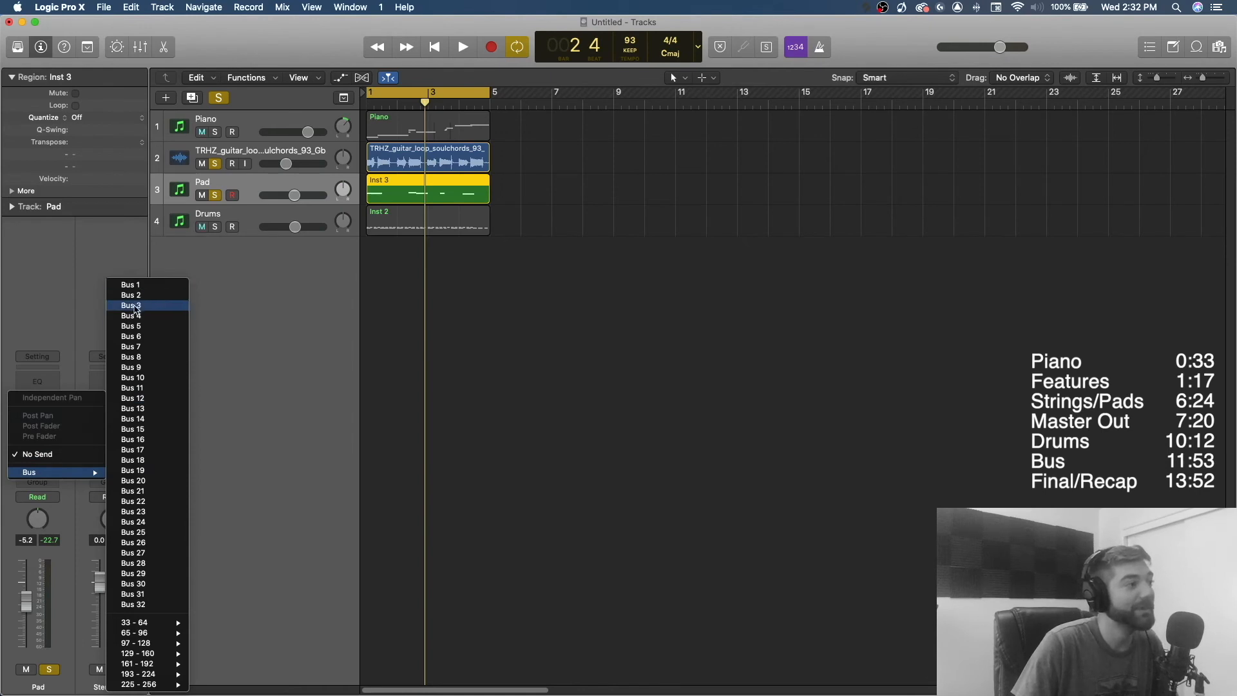
{"action": "left_click", "coordinate": [138, 286]}
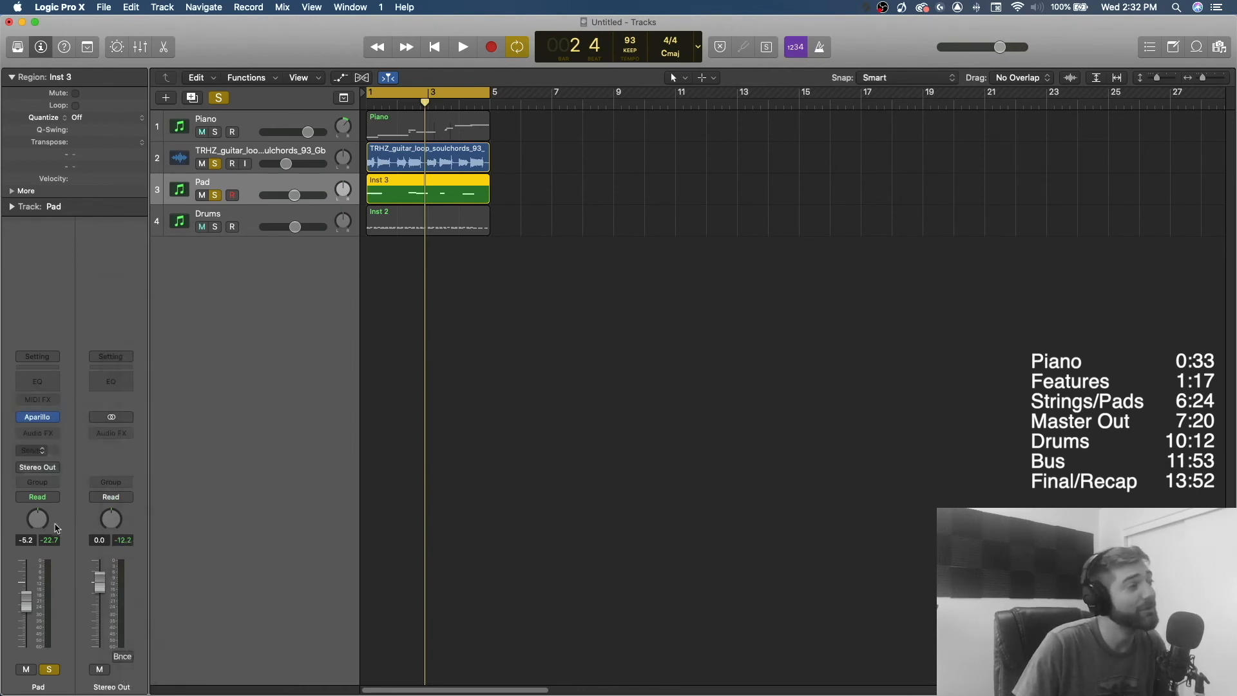
{"action": "left_click_drag", "start_coordinate": [58, 428], "coordinate": [66, 359]}
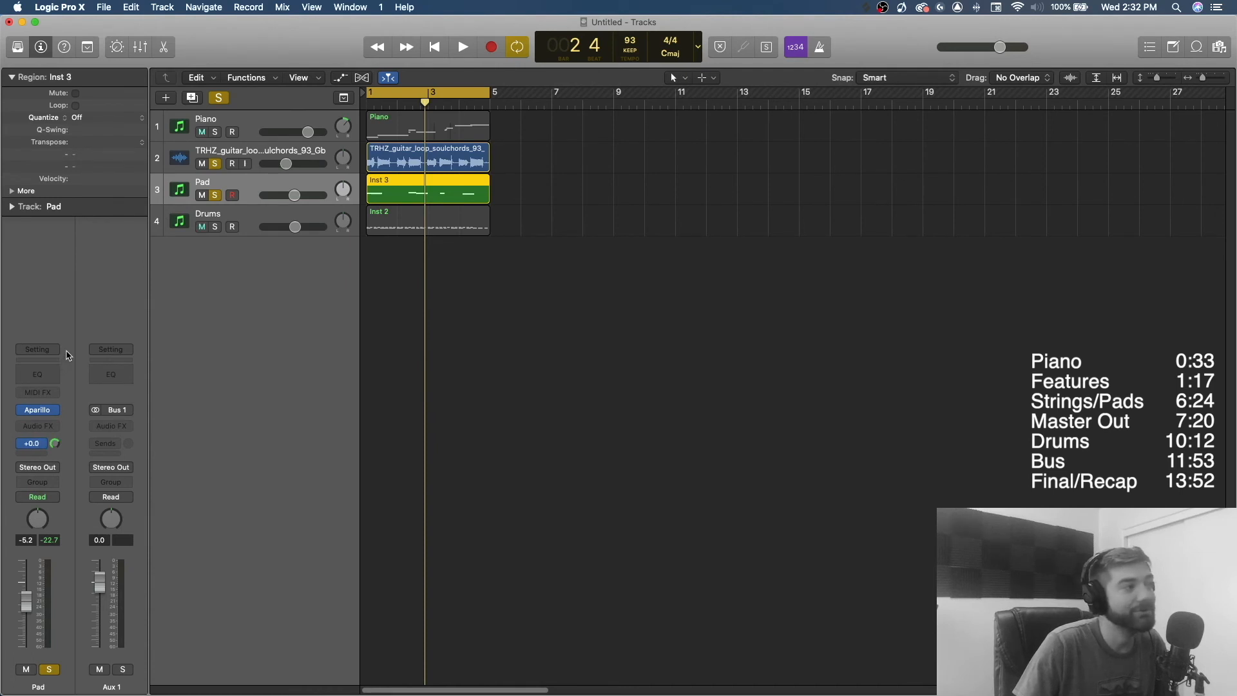
Add a Bus 1 send to the guitar loop track and turn up its send level
{"action": "left_click", "coordinate": [250, 148]}
{"action": "left_click", "coordinate": [39, 443]}
{"action": "mouse_move", "coordinate": [50, 471]}
{"action": "left_click", "coordinate": [139, 286]}
{"action": "left_click_drag", "start_coordinate": [55, 443], "coordinate": [65, 356]}
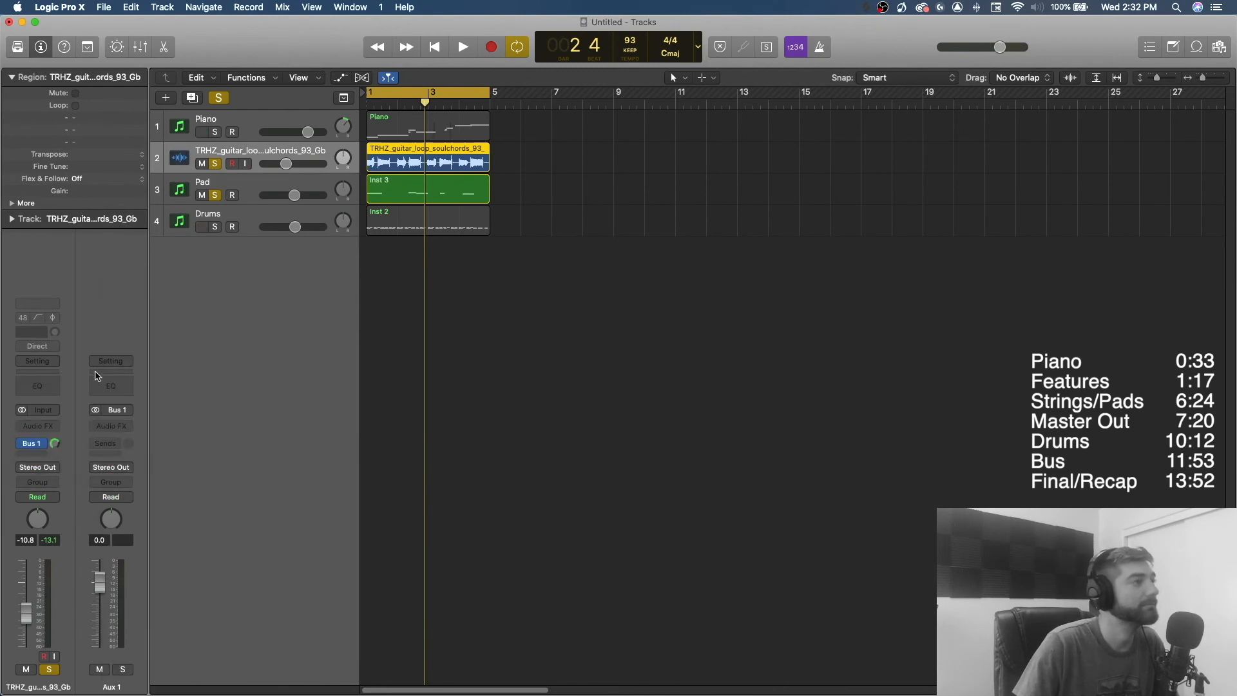
Show the mixer and set the outputs of the guitar loop and Pad channels to No Output
{"action": "key", "text": "x"}
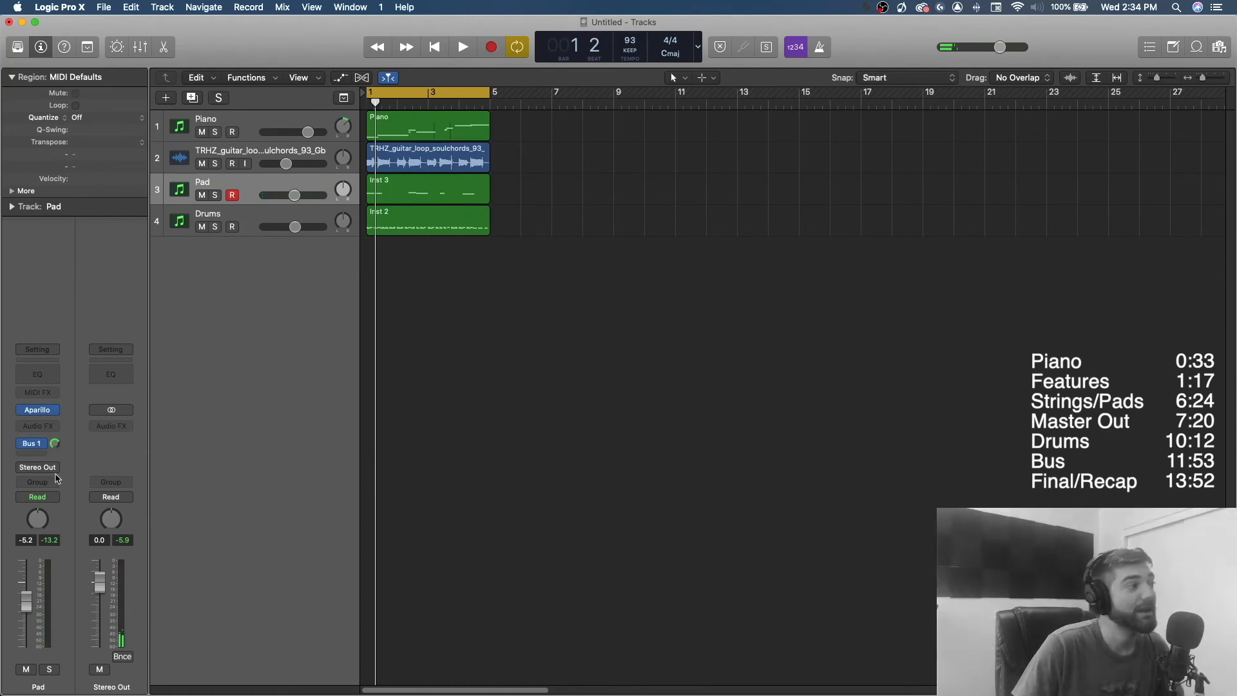
{"action": "left_click", "coordinate": [139, 46]}
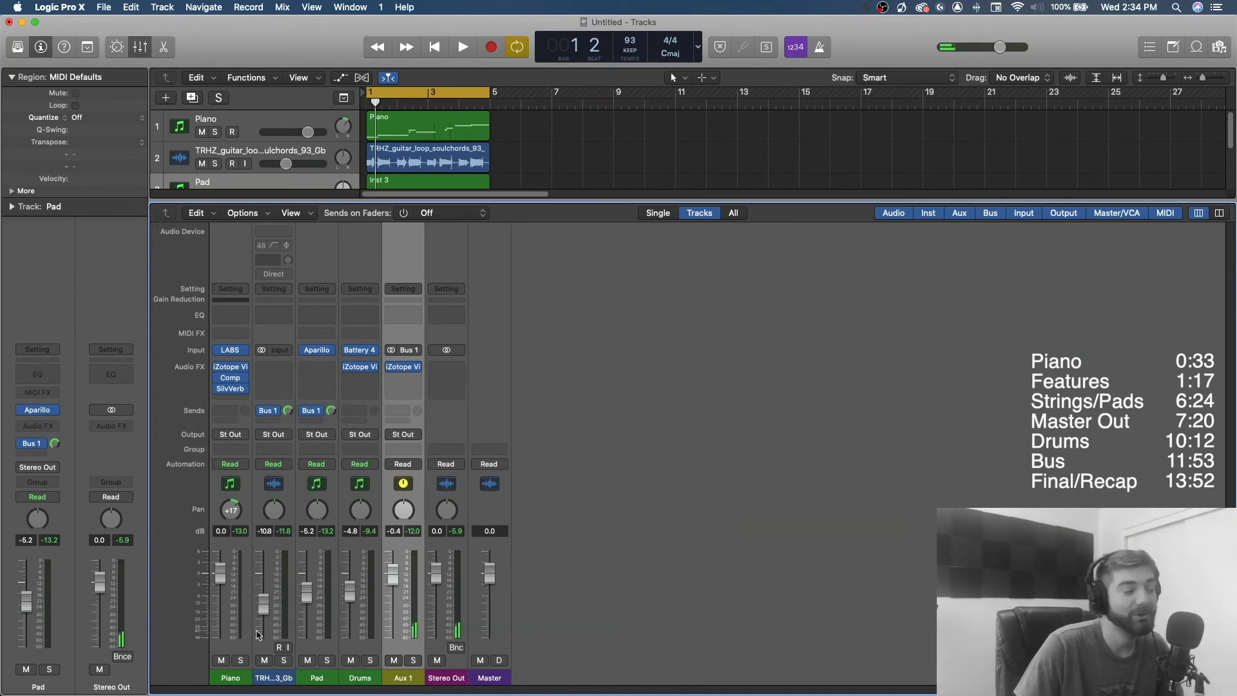
{"action": "left_click", "coordinate": [277, 435]}
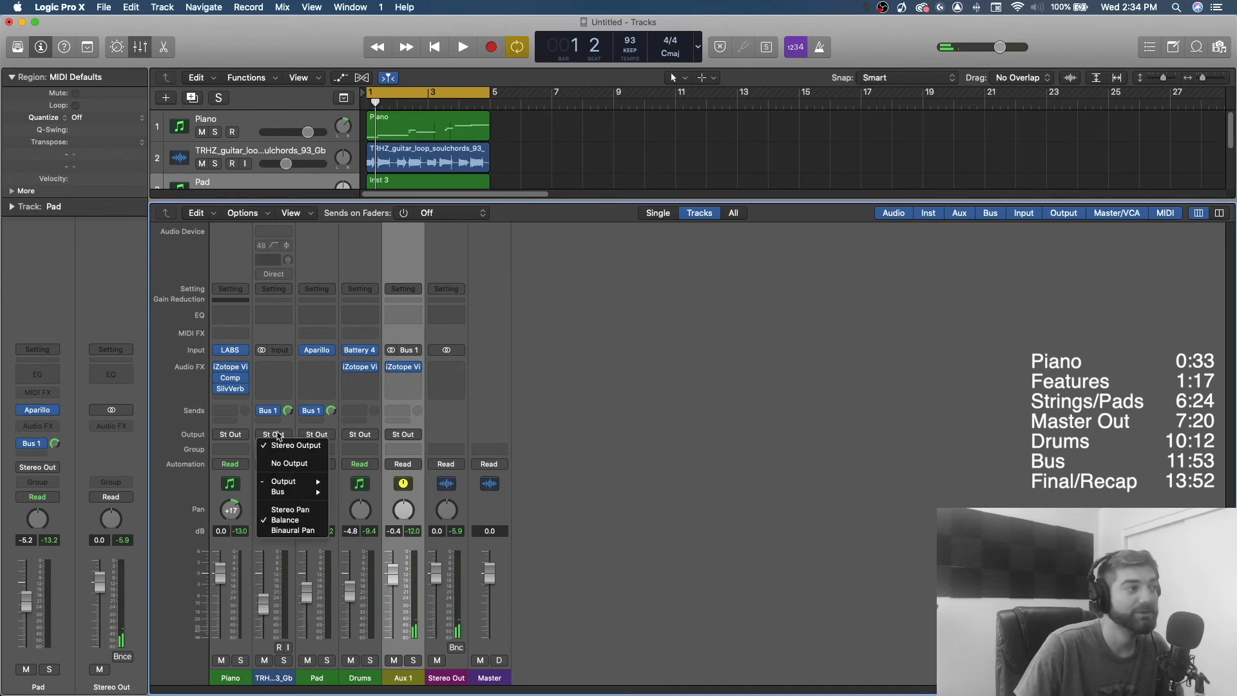
{"action": "left_click", "coordinate": [290, 463]}
{"action": "left_click", "coordinate": [316, 434]}
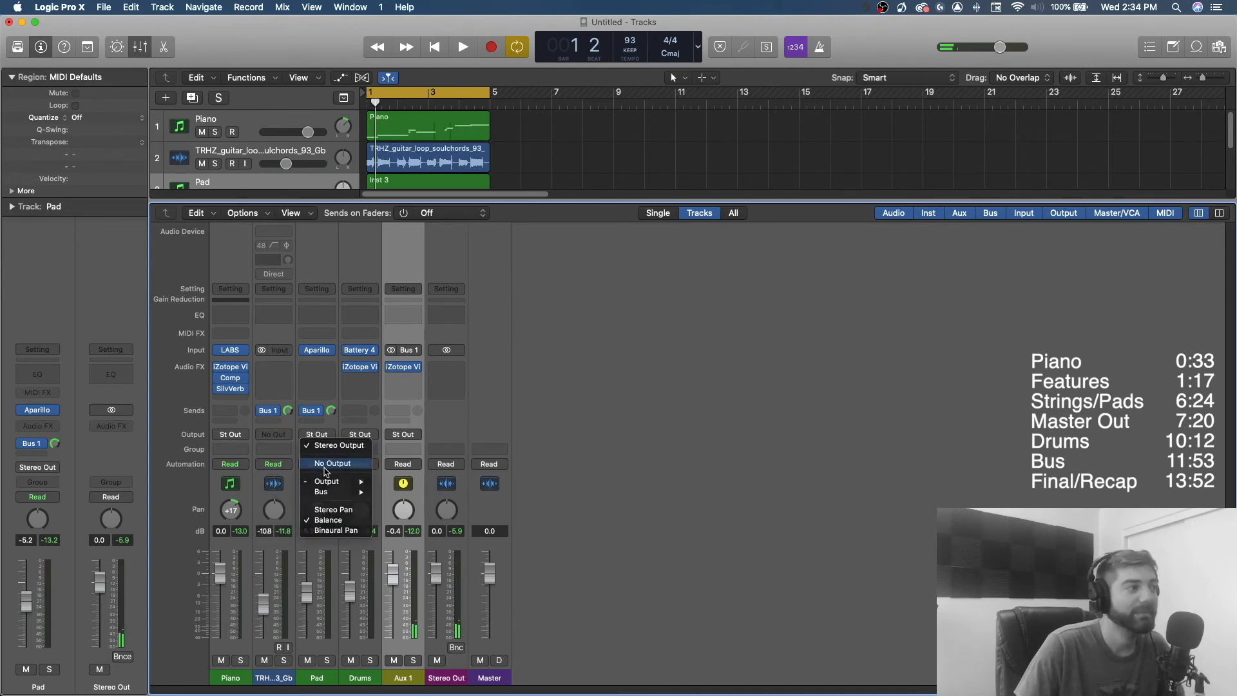
{"action": "left_click", "coordinate": [333, 464]}
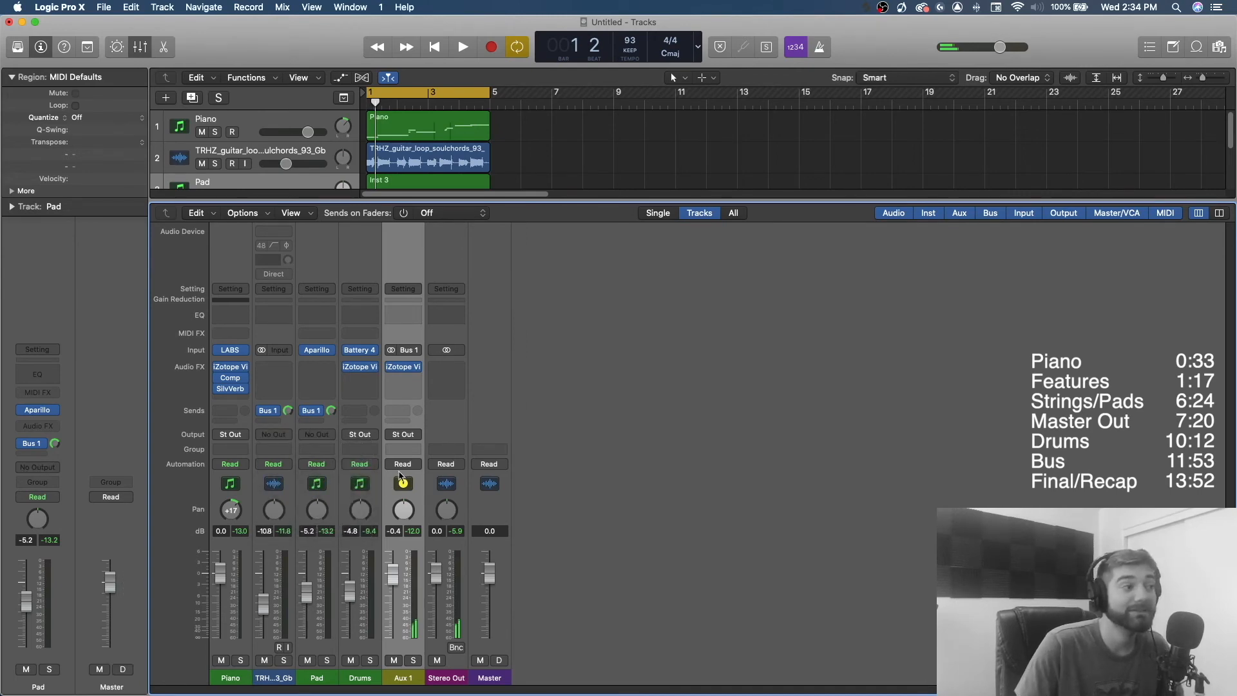
Examine the guitar loop, Pad and Aux 1 channel strips and the Vinyl insert on Aux 1, leaving the plug-in choice as is
{"action": "left_click", "coordinate": [277, 679]}
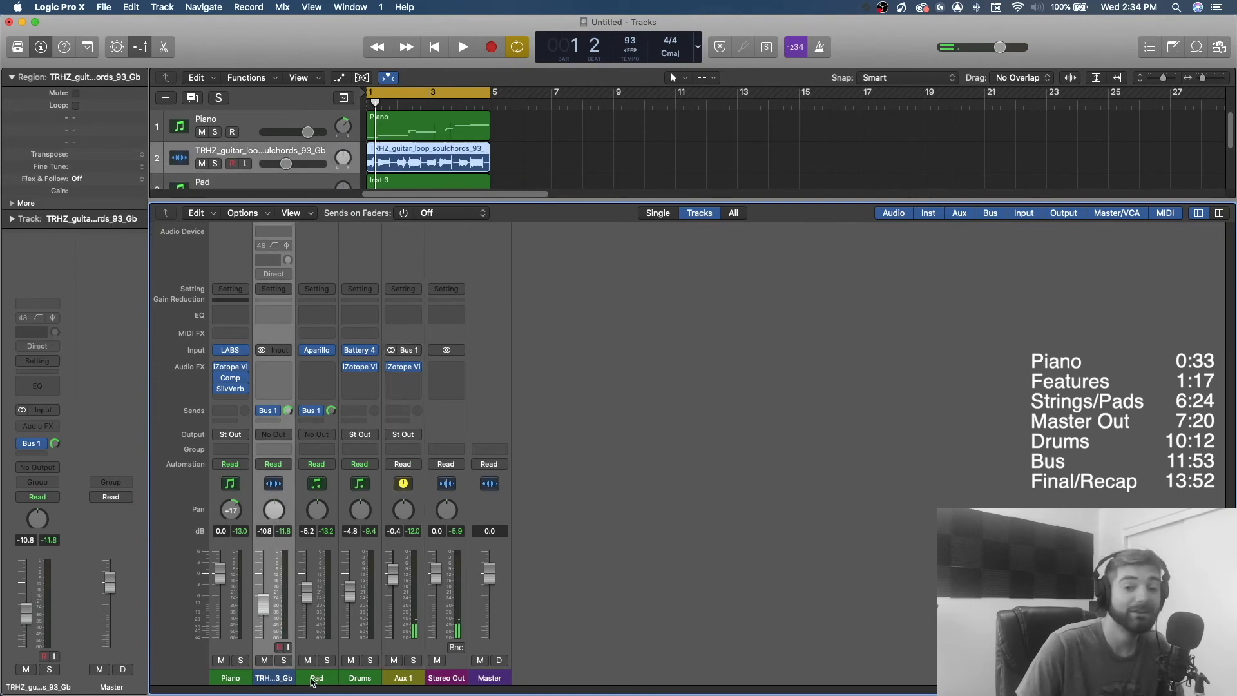
{"action": "left_click", "coordinate": [312, 681]}
{"action": "left_click", "coordinate": [412, 683]}
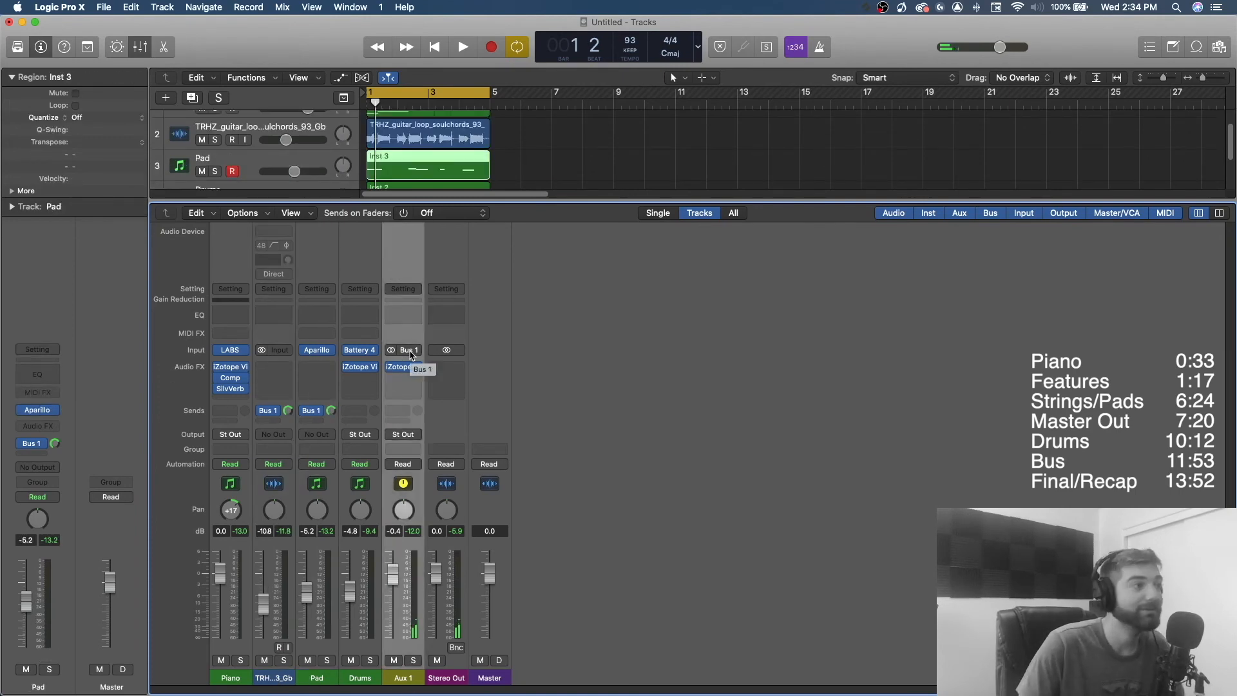
{"action": "left_click", "coordinate": [417, 372]}
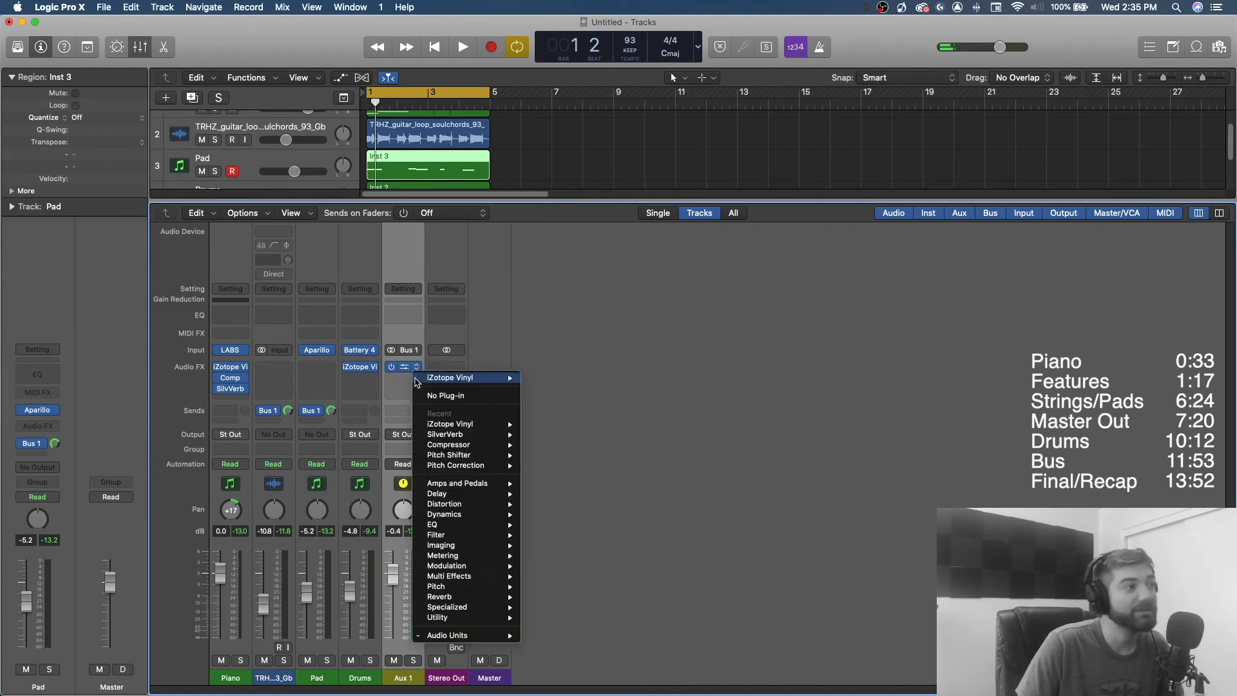
{"action": "mouse_move", "coordinate": [443, 382]}
{"action": "left_click", "coordinate": [398, 385]}
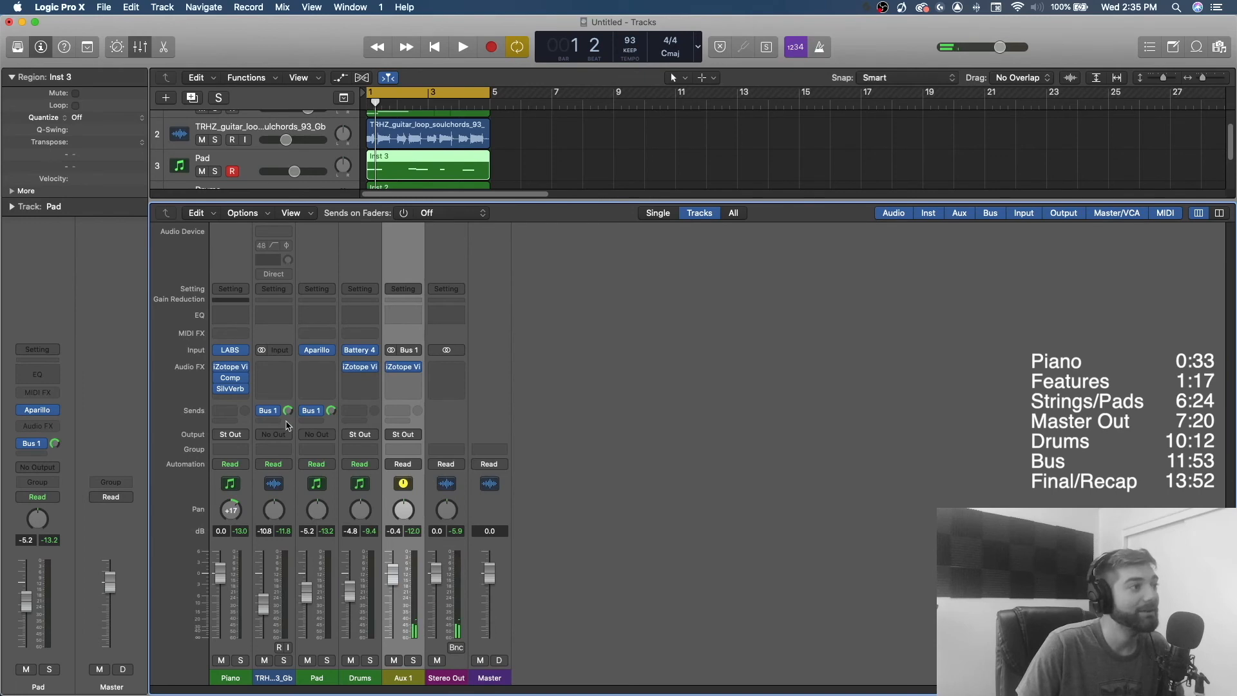
Hide the mixer, solo the Pad and guitar loop tracks, and select both tracks together
{"action": "left_click", "coordinate": [140, 48]}
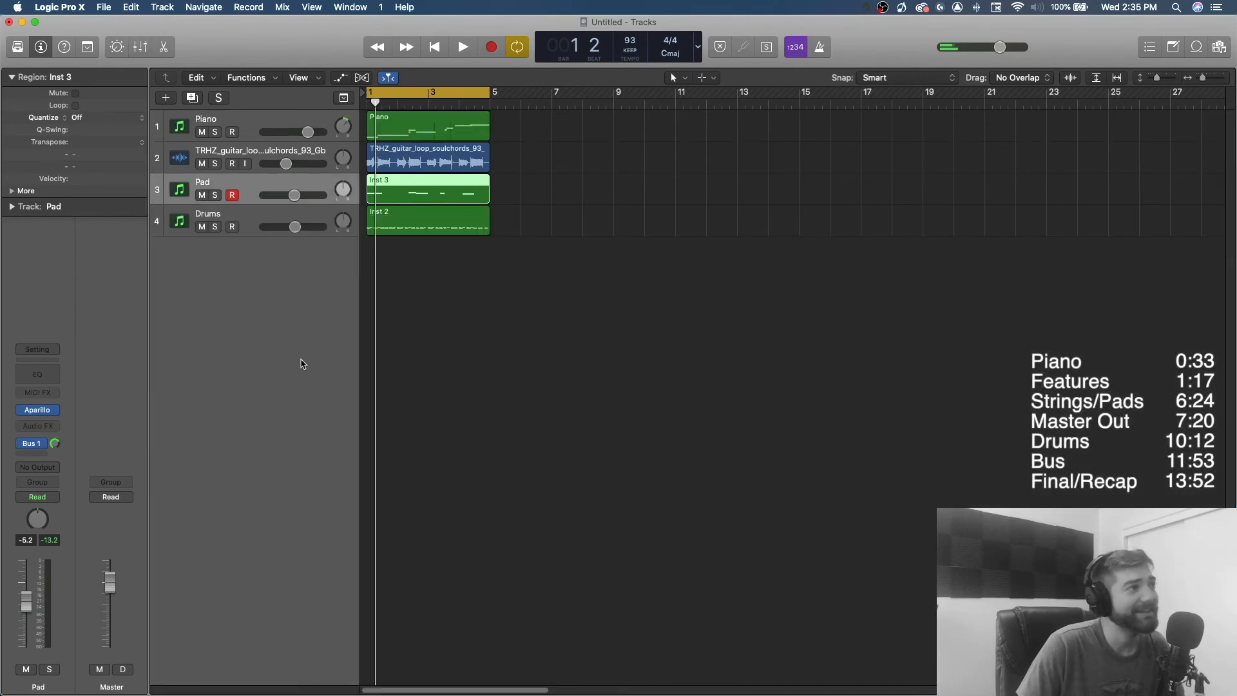
{"action": "left_click", "coordinate": [215, 195]}
{"action": "left_click", "coordinate": [215, 164]}
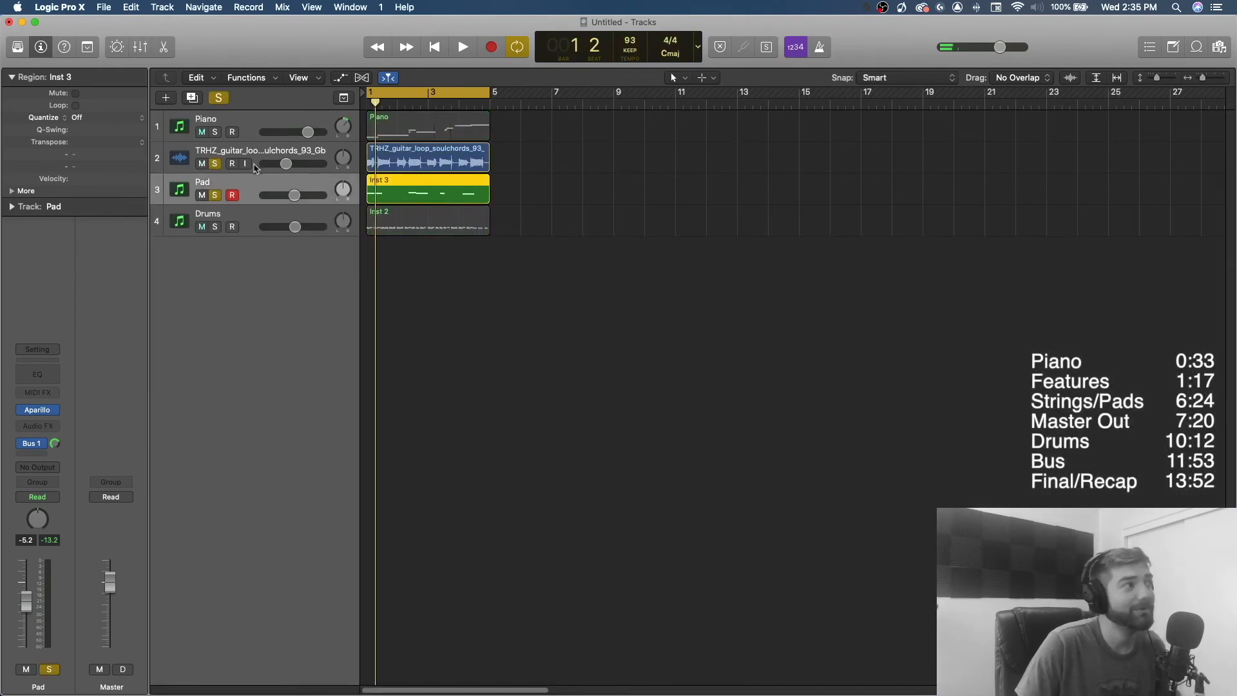
{"action": "left_click", "coordinate": [255, 161], "text": "shift"}
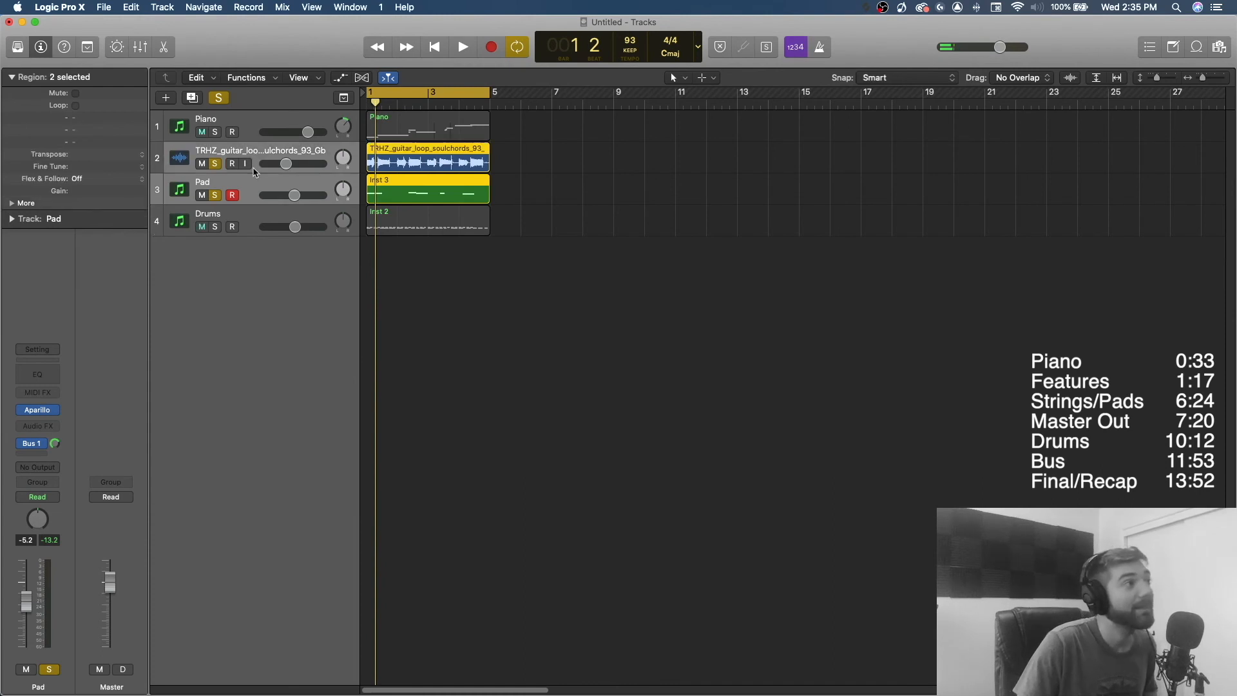
Open the iZotope Vinyl insert on the Aux 1 channel and hide the mixer to examine the plug-in's settings
{"action": "mouse_move", "coordinate": [52, 414]}
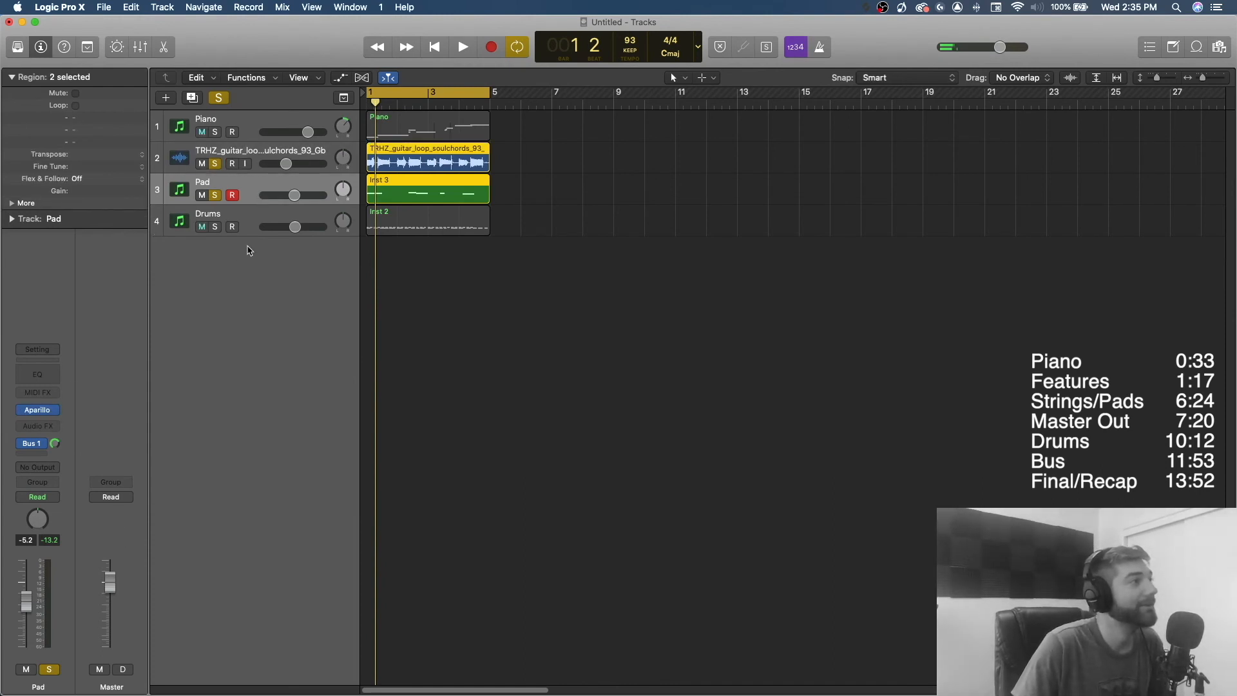
{"action": "left_click", "coordinate": [146, 50]}
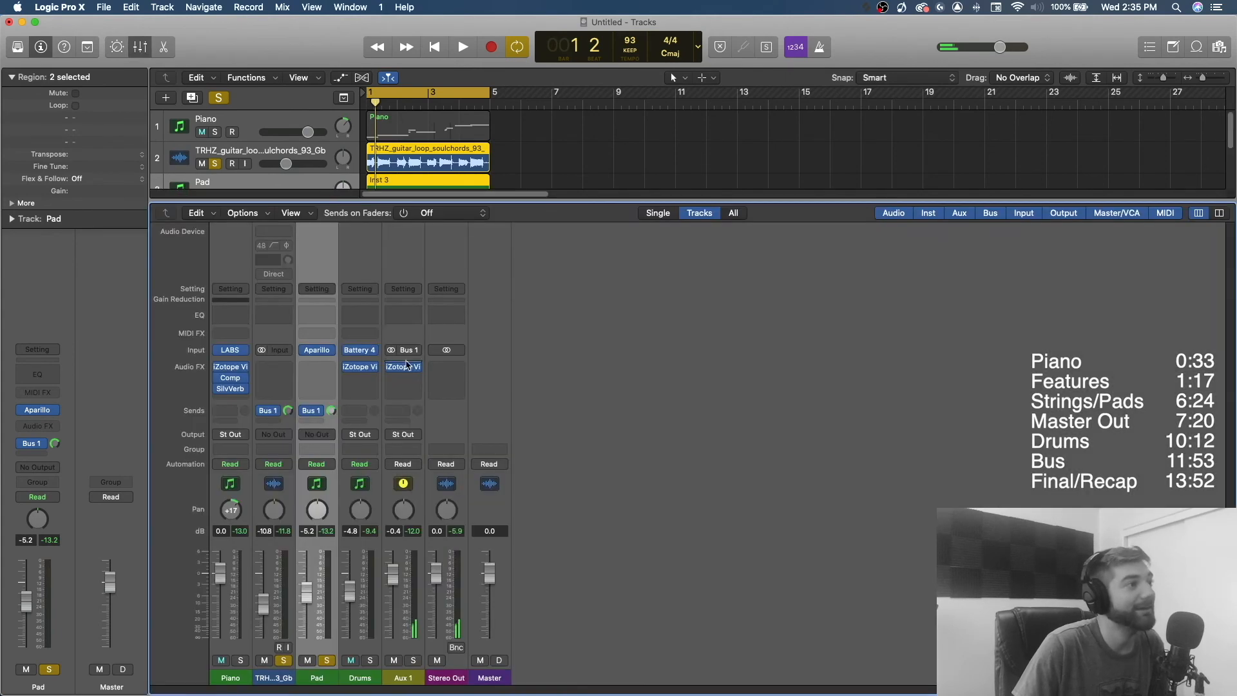
{"action": "left_click", "coordinate": [402, 367]}
{"action": "key", "text": "x"}
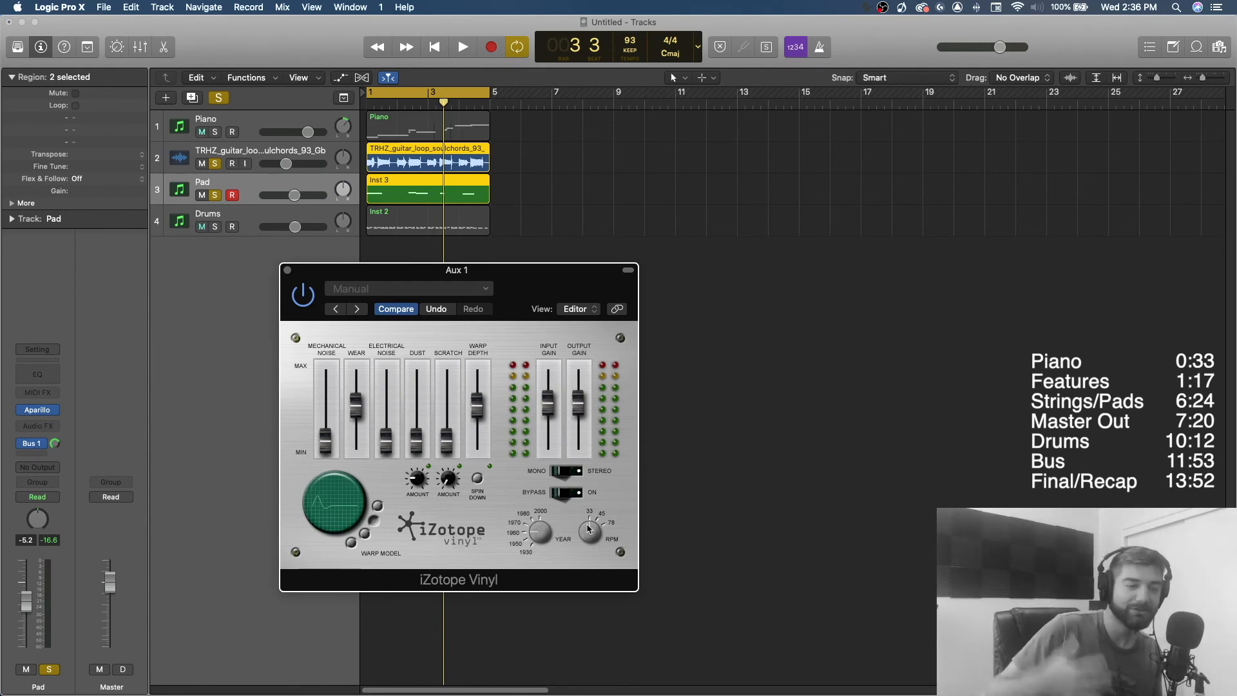
{"action": "mouse_move", "coordinate": [448, 450]}
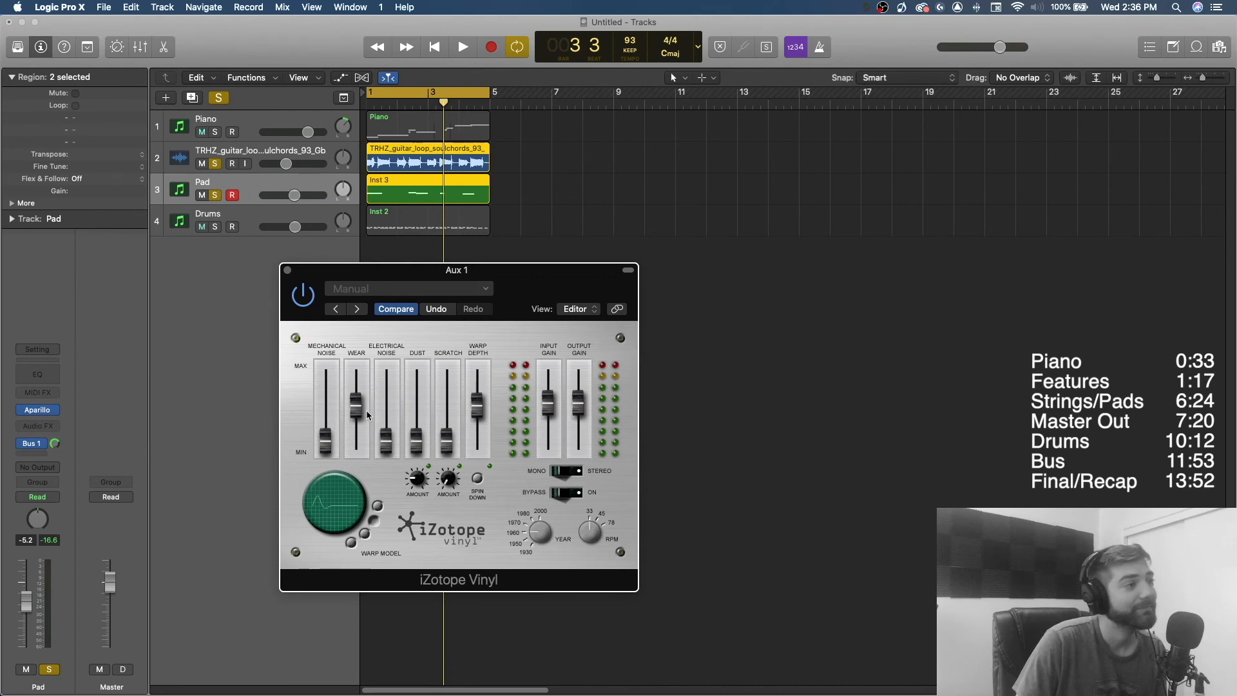
Close the Aux 1 Vinyl window and take the Pad and guitar loop tracks out of solo
{"action": "left_click", "coordinate": [288, 270]}
{"action": "left_click", "coordinate": [215, 195]}
{"action": "left_click", "coordinate": [215, 164]}
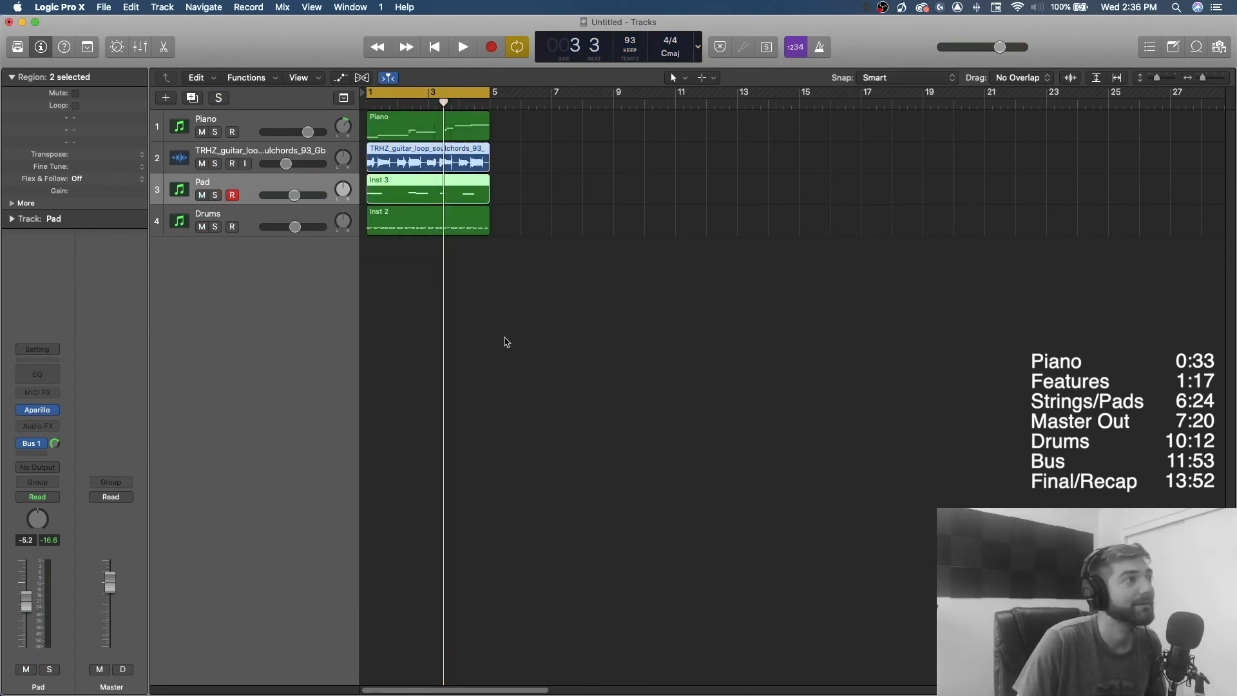
Play the full beat with all tracks active, clear the region selection, and check the channel levels in the mixer
{"action": "key", "text": "space"}
{"action": "left_click", "coordinate": [488, 344]}
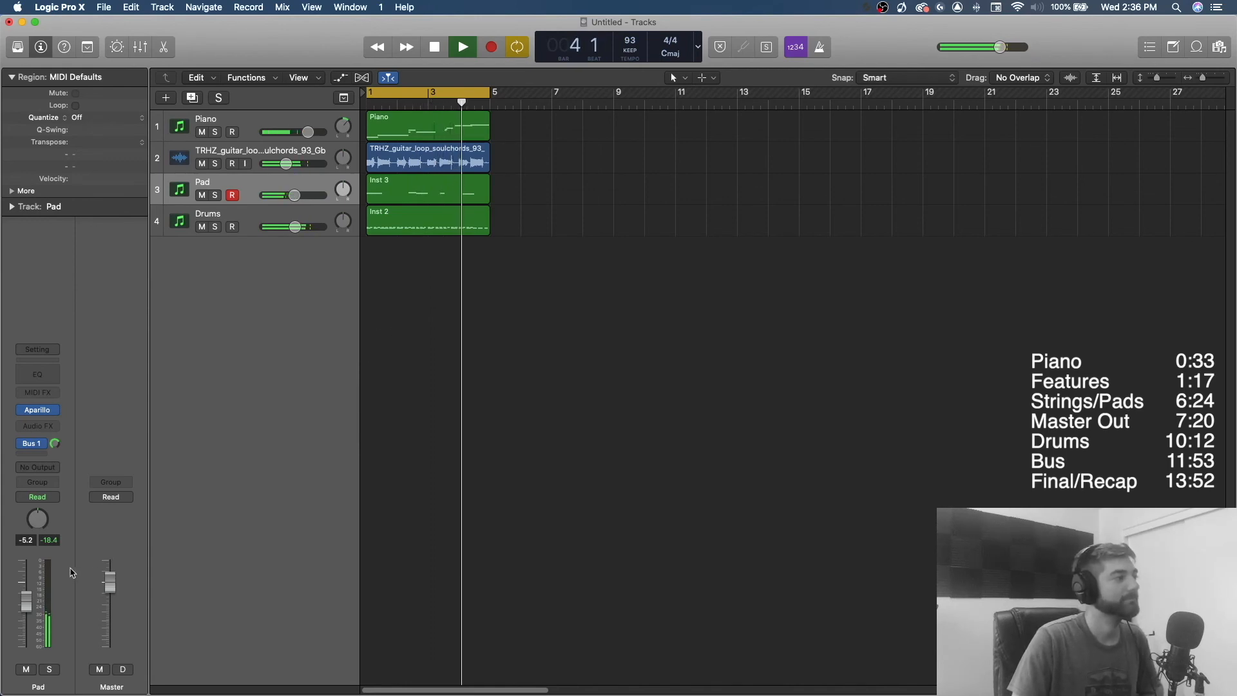
{"action": "left_click", "coordinate": [140, 48]}
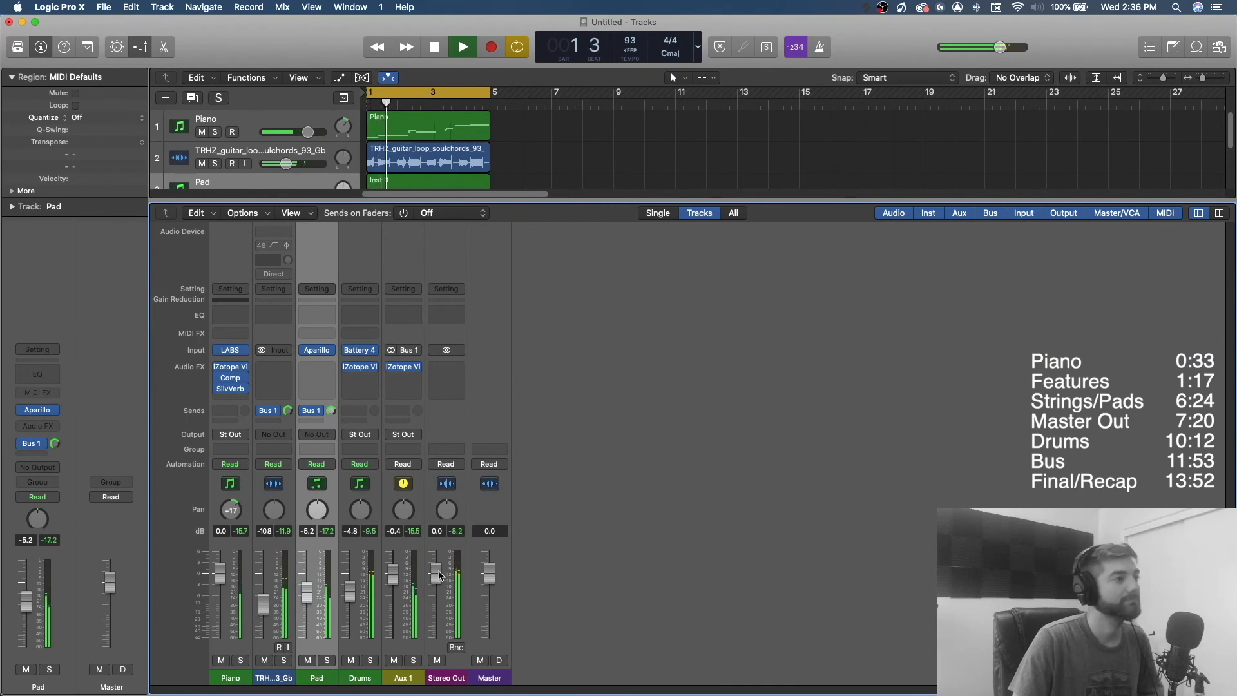
{"action": "left_click", "coordinate": [139, 48]}
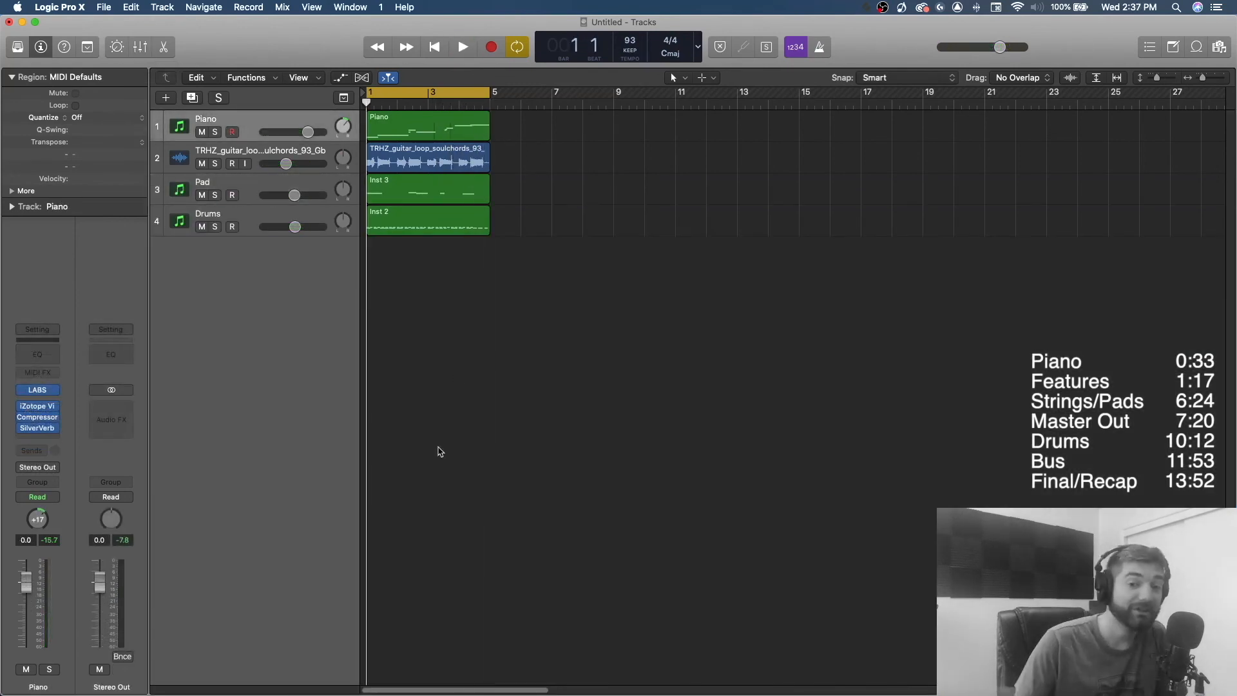
Open the iZotope Vinyl insert on the Piano track and reposition its window over the tracks area
{"action": "left_click", "coordinate": [38, 405]}
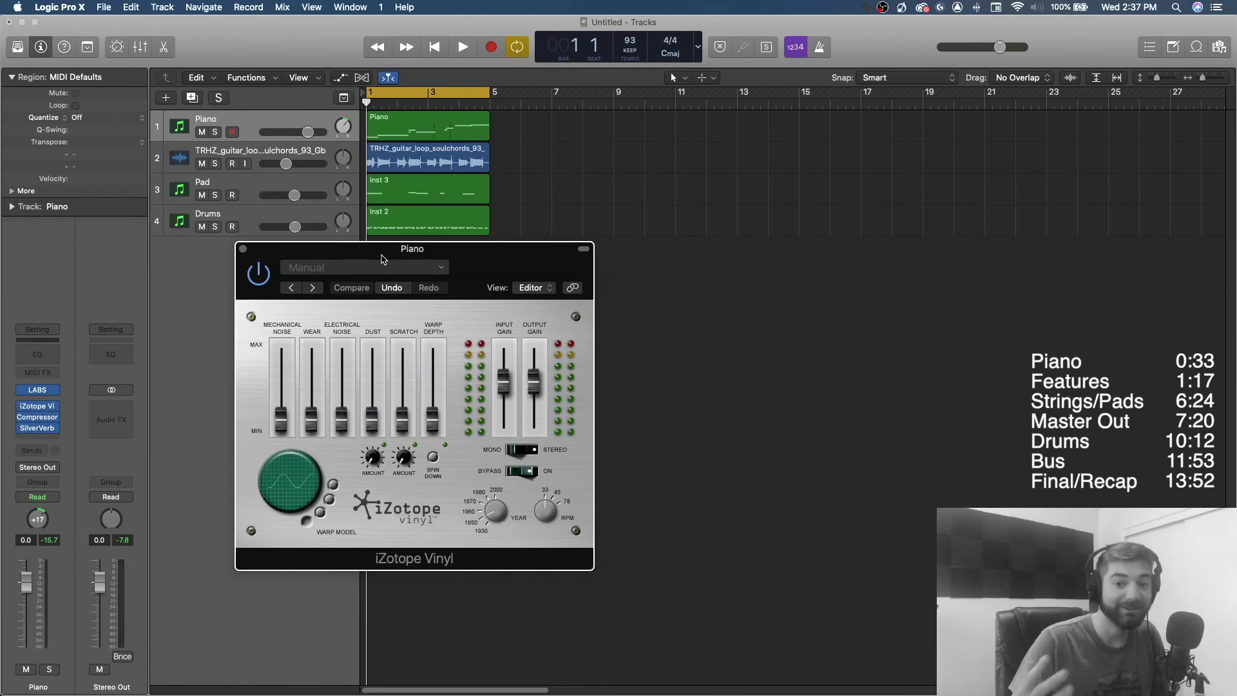
{"action": "left_click_drag", "start_coordinate": [380, 255], "coordinate": [363, 252]}
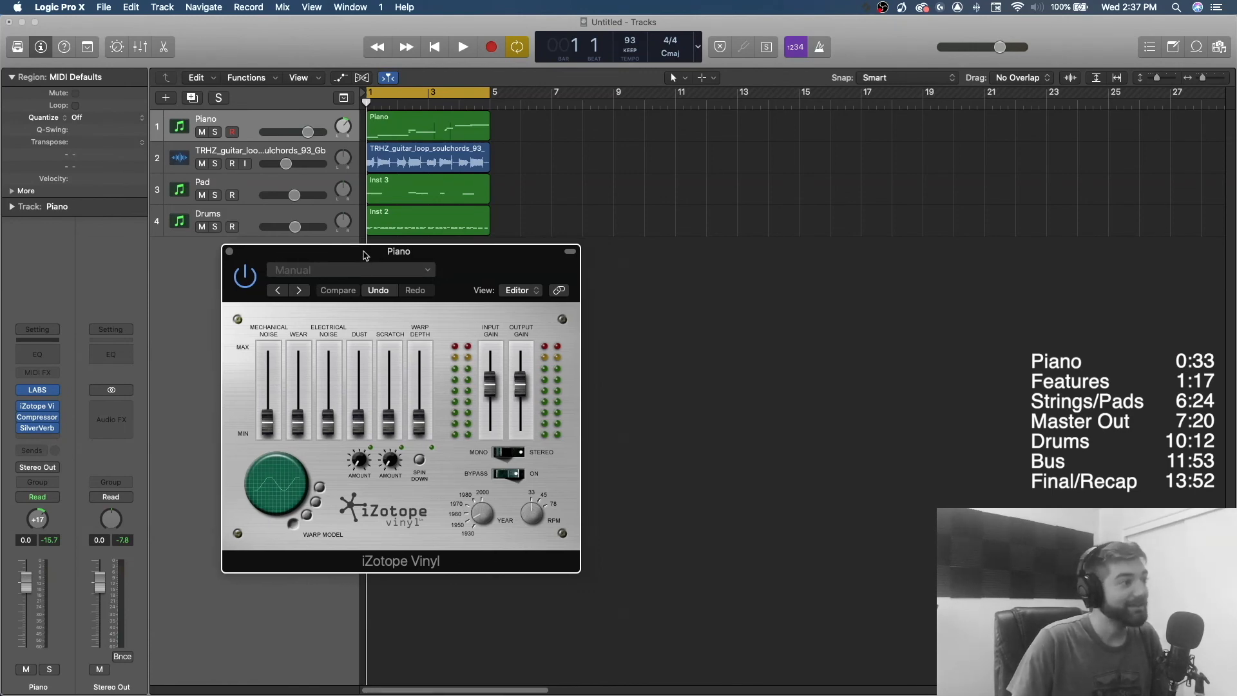